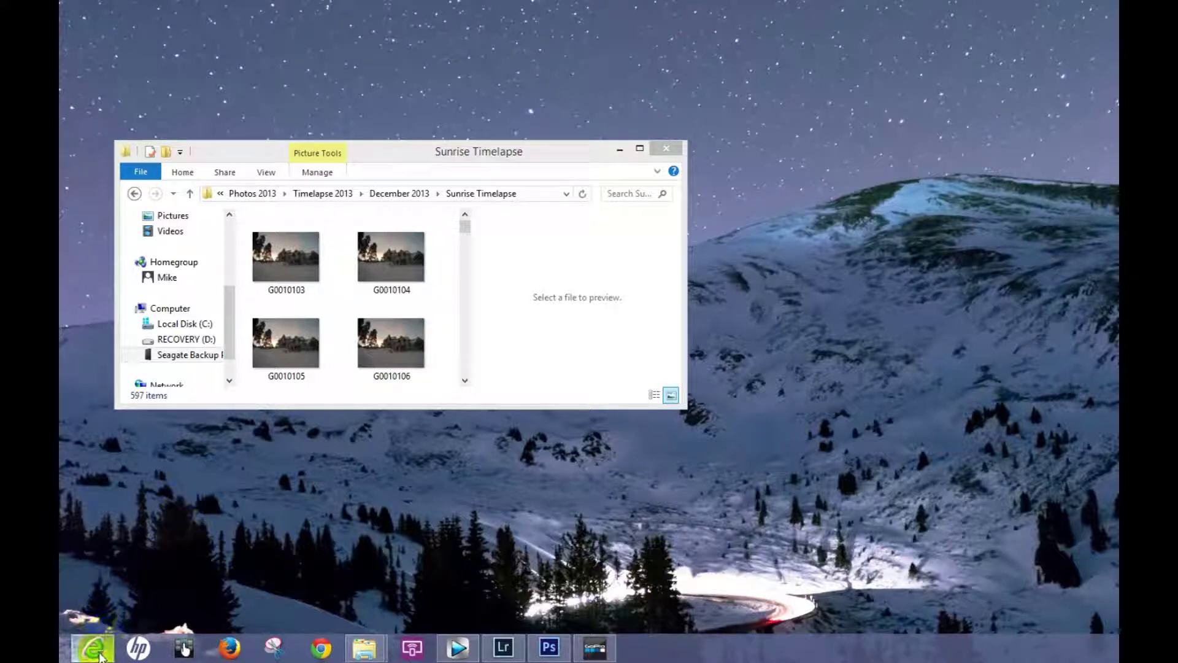
# Step: Search Google for "gopro studio", view the GoPro Studio 2.0 Edit Software download page, and close the browser
pyautogui.click(93, 648)
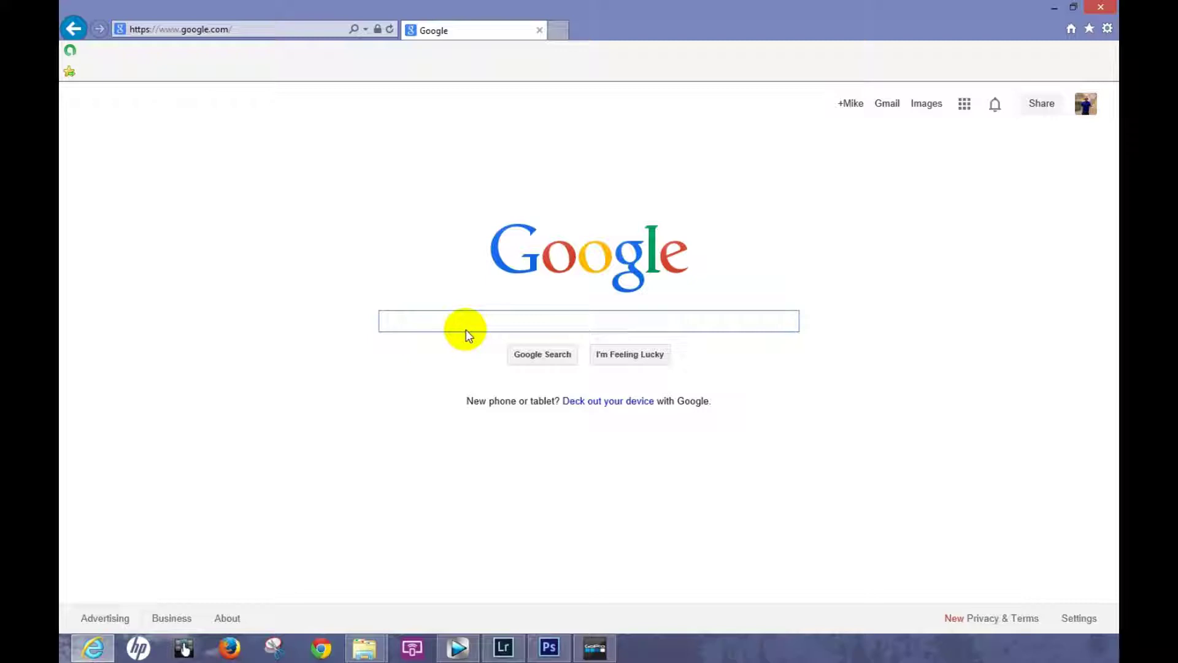
pyautogui.write('gopro')
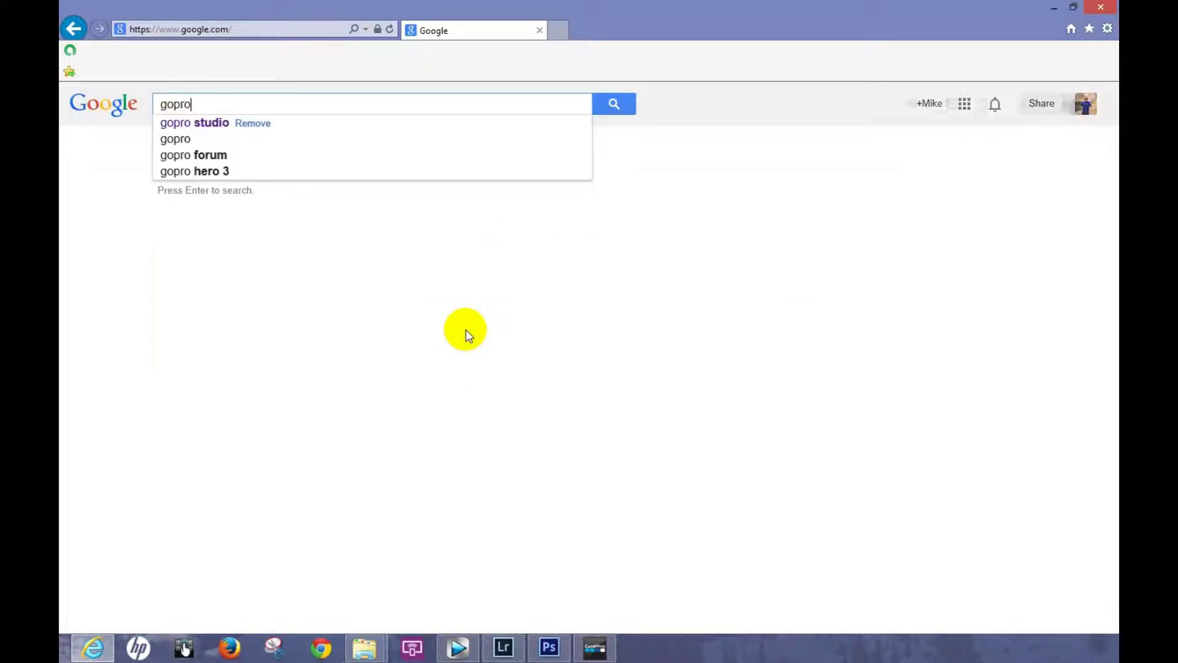
pyautogui.write(' studio')
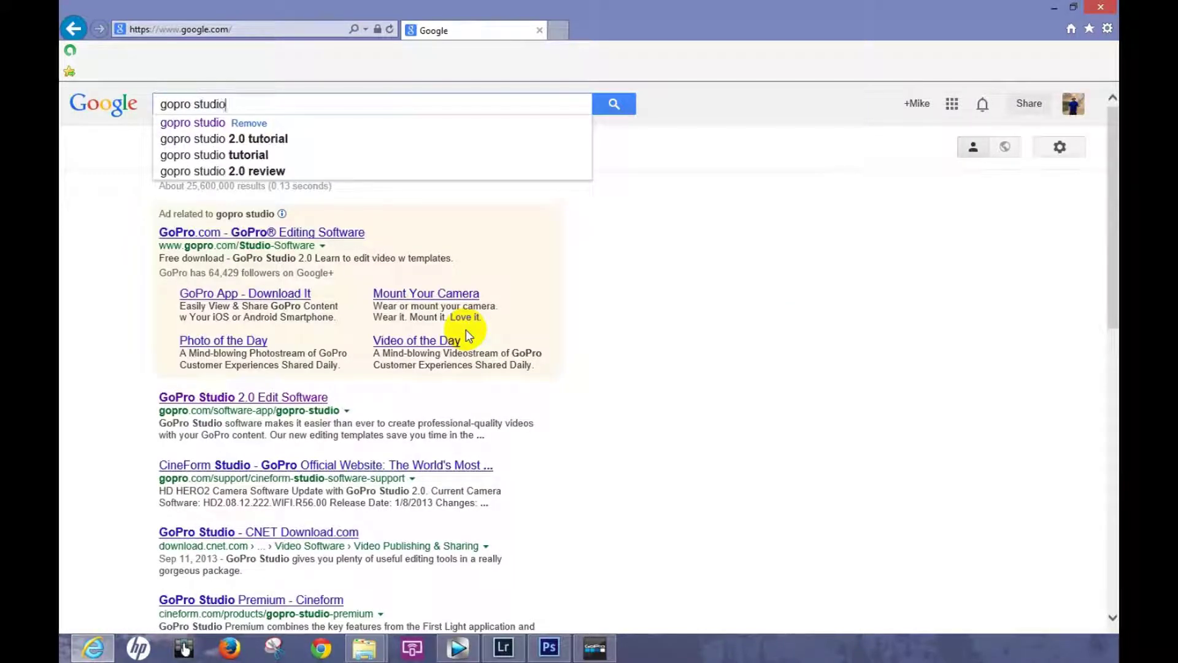
pyautogui.press('Return')
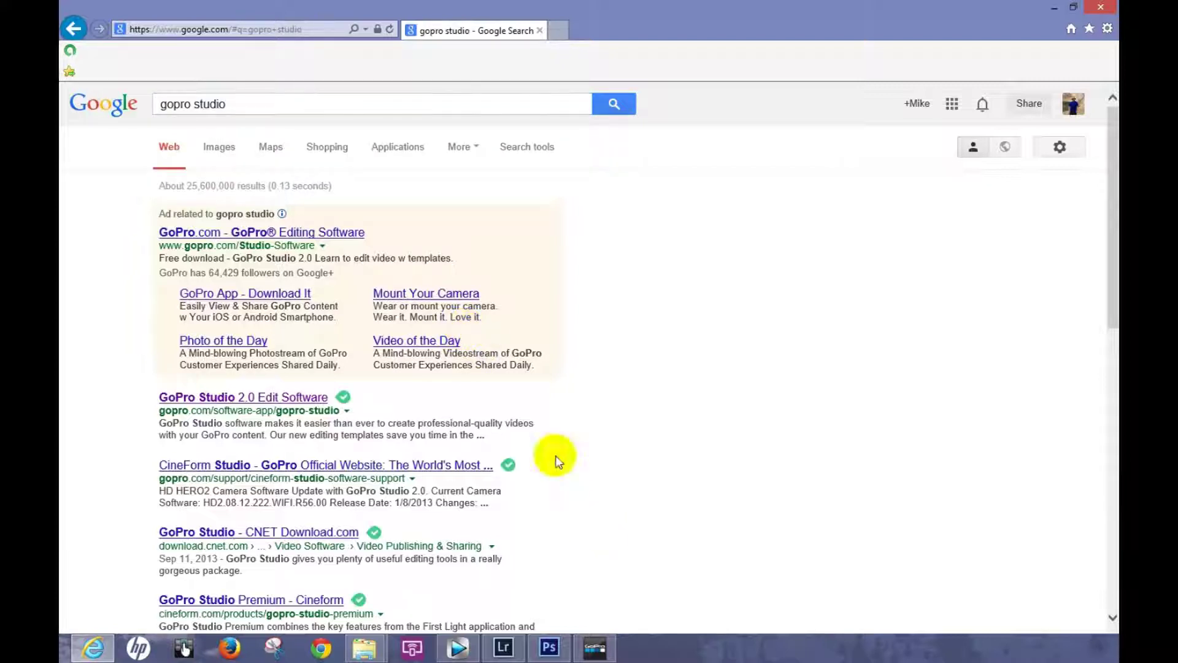
pyautogui.click(234, 405)
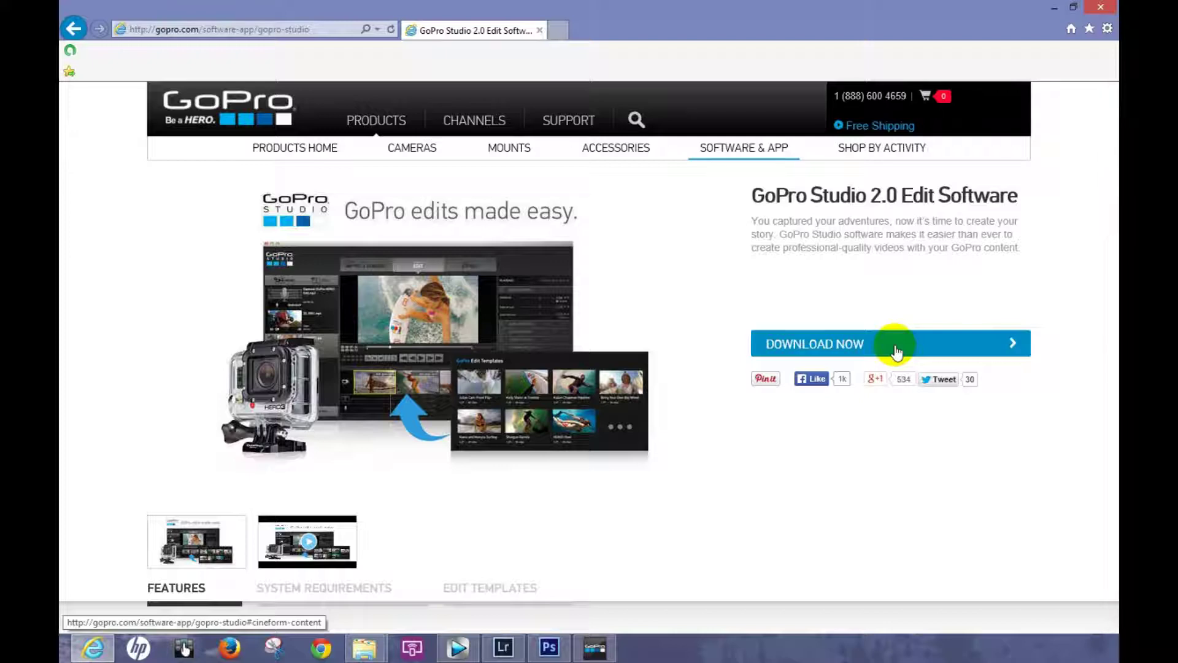
pyautogui.click(1102, 9)
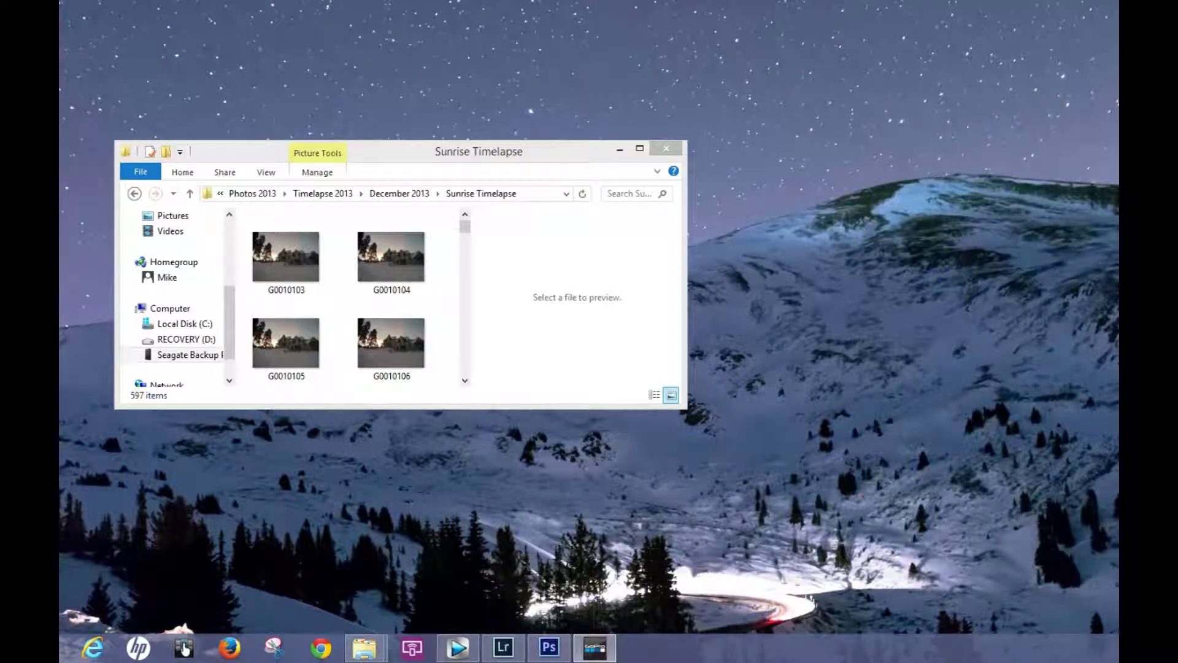
# Step: Switch to GoPro Studio and maximize its window
pyautogui.moveTo(59, 123); pyautogui.dragTo(692, 55)
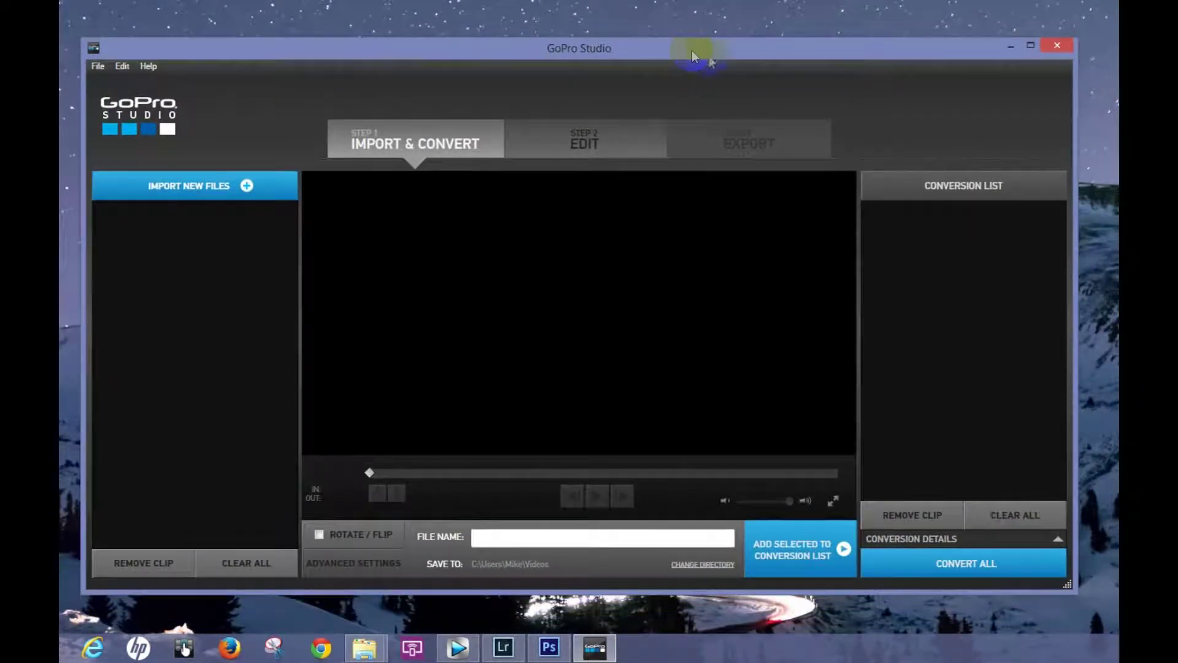
pyautogui.click(1032, 43)
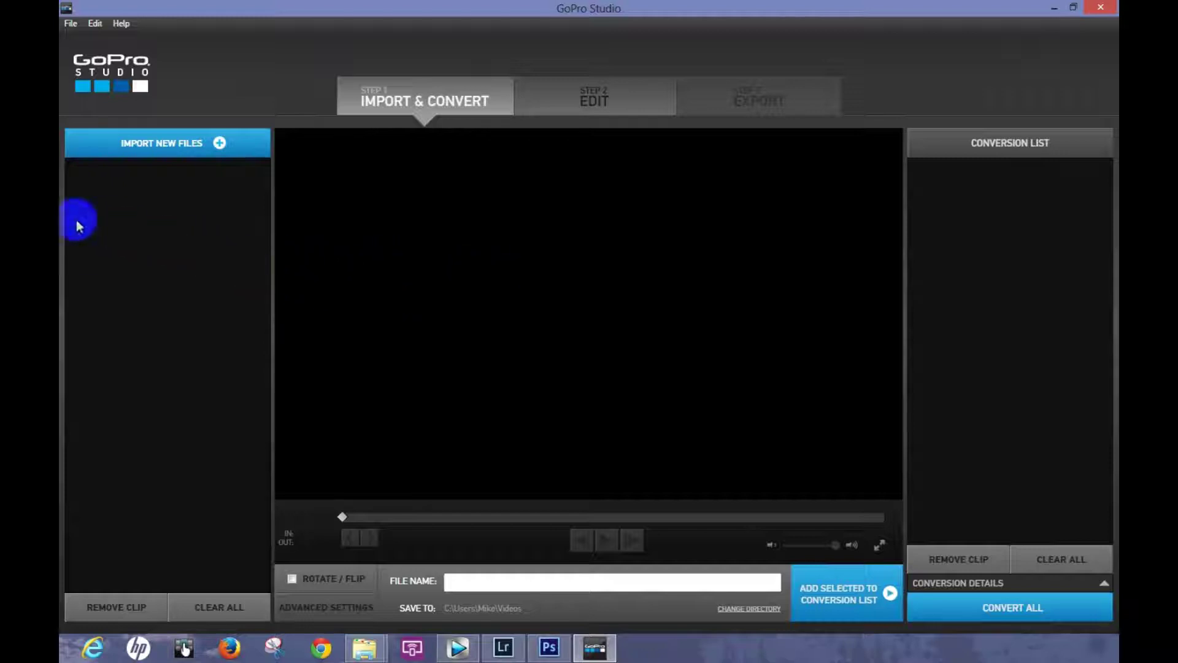
pyautogui.click(81, 153)
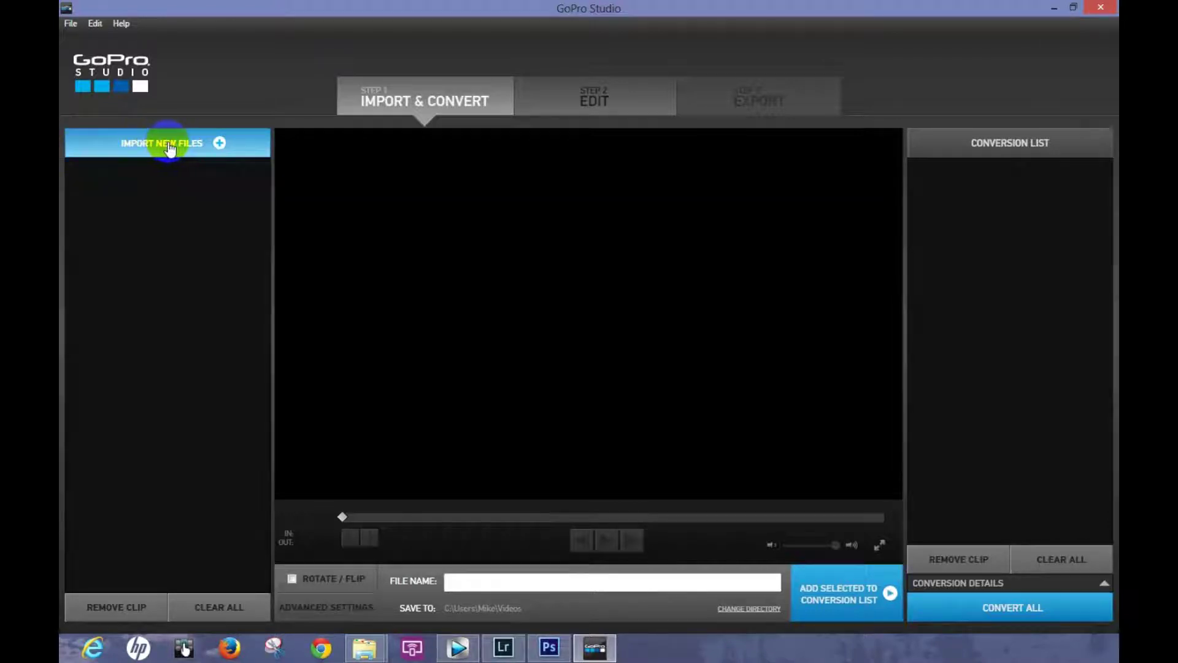
# Step: Start importing new files and browse the Seagate Backup Plus Drive to Photos 2013, Timelapse 2013, December 2013, Sunrise Timelapse
pyautogui.click(219, 144)
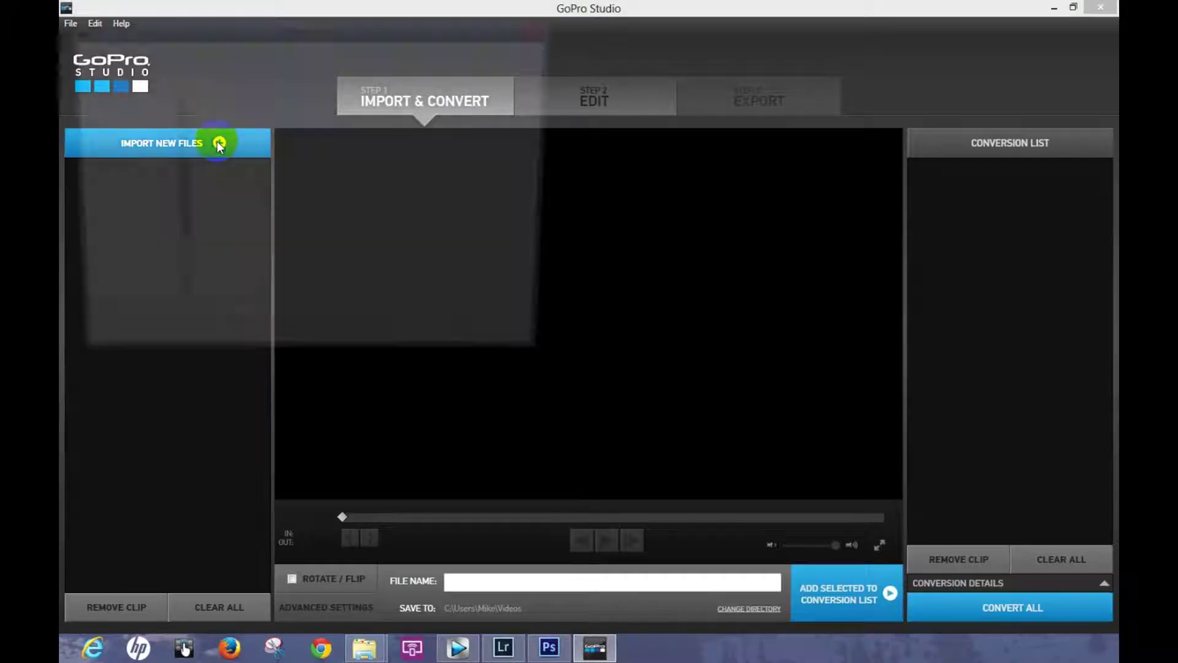
pyautogui.moveTo(173, 171); pyautogui.dragTo(175, 215)
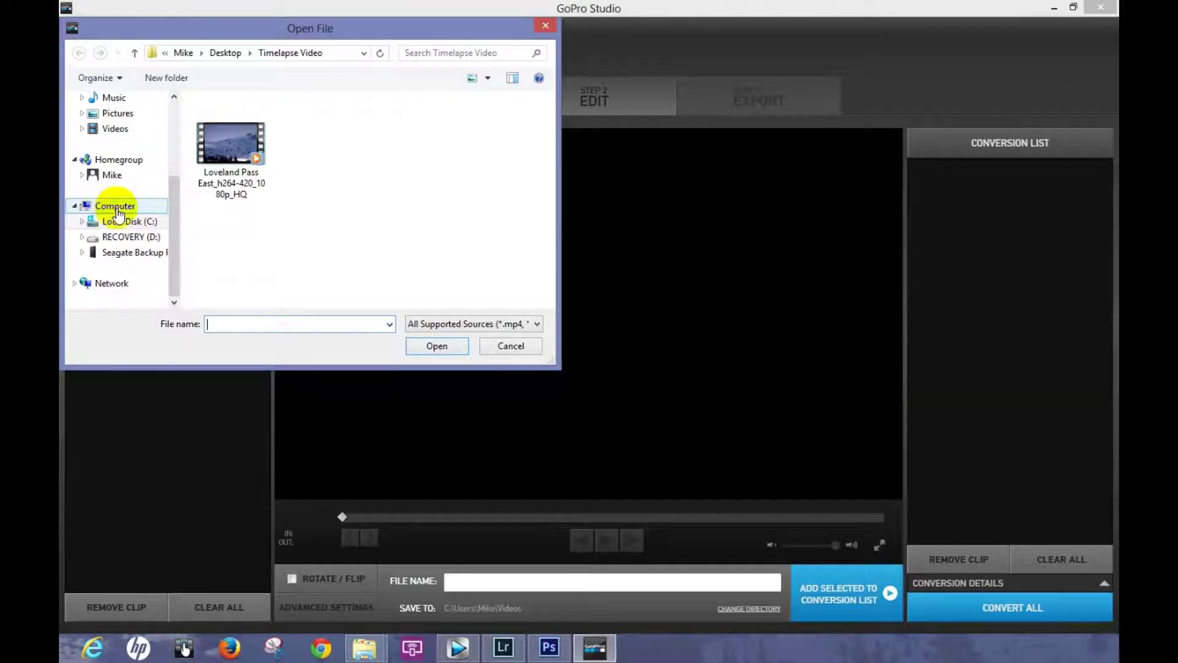
pyautogui.click(127, 252)
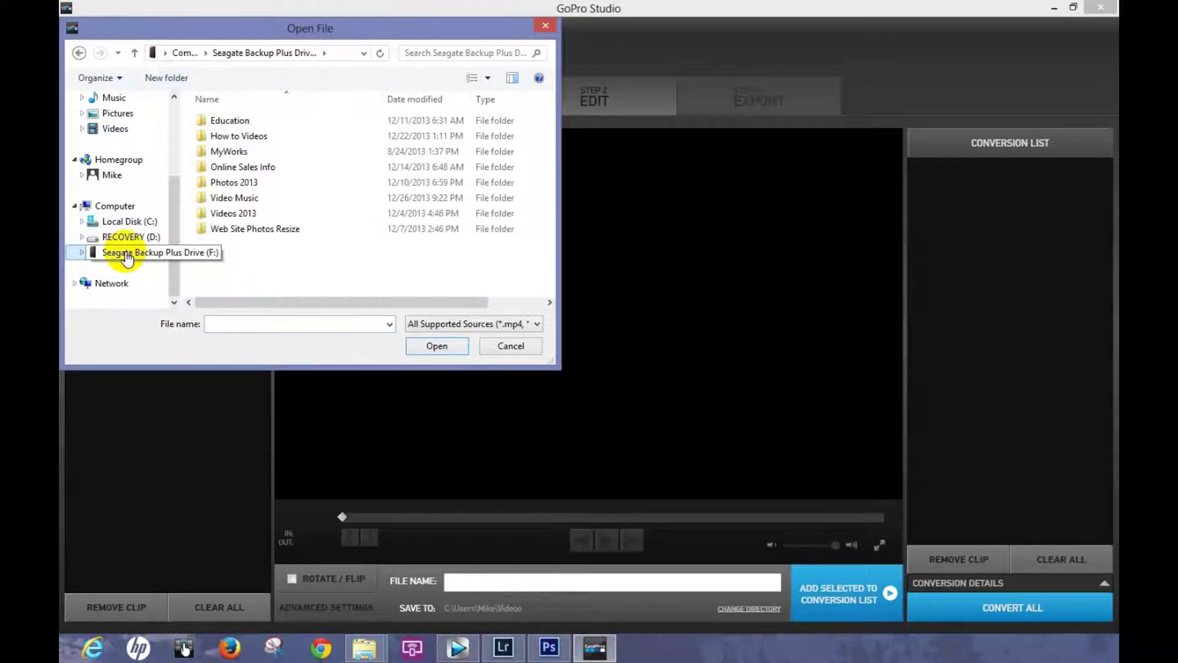
pyautogui.click(232, 183)
pyautogui.doubleClick(232, 182)
pyautogui.doubleClick(245, 215)
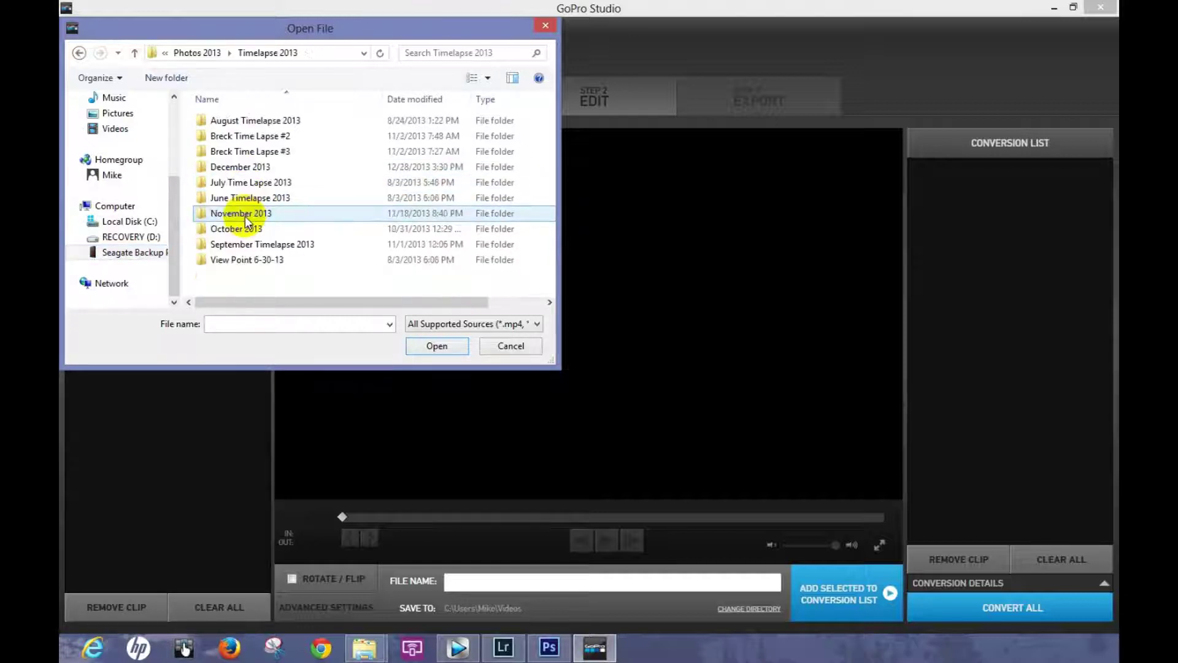
pyautogui.doubleClick(238, 167)
pyautogui.click(249, 186)
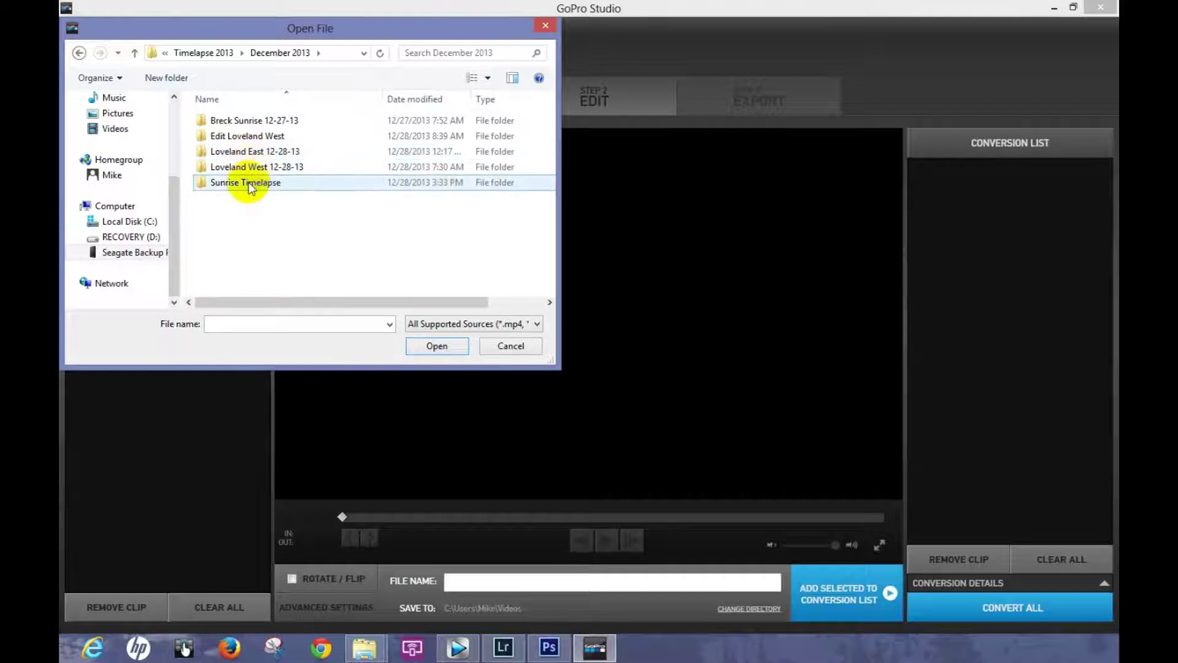
pyautogui.doubleClick(249, 183)
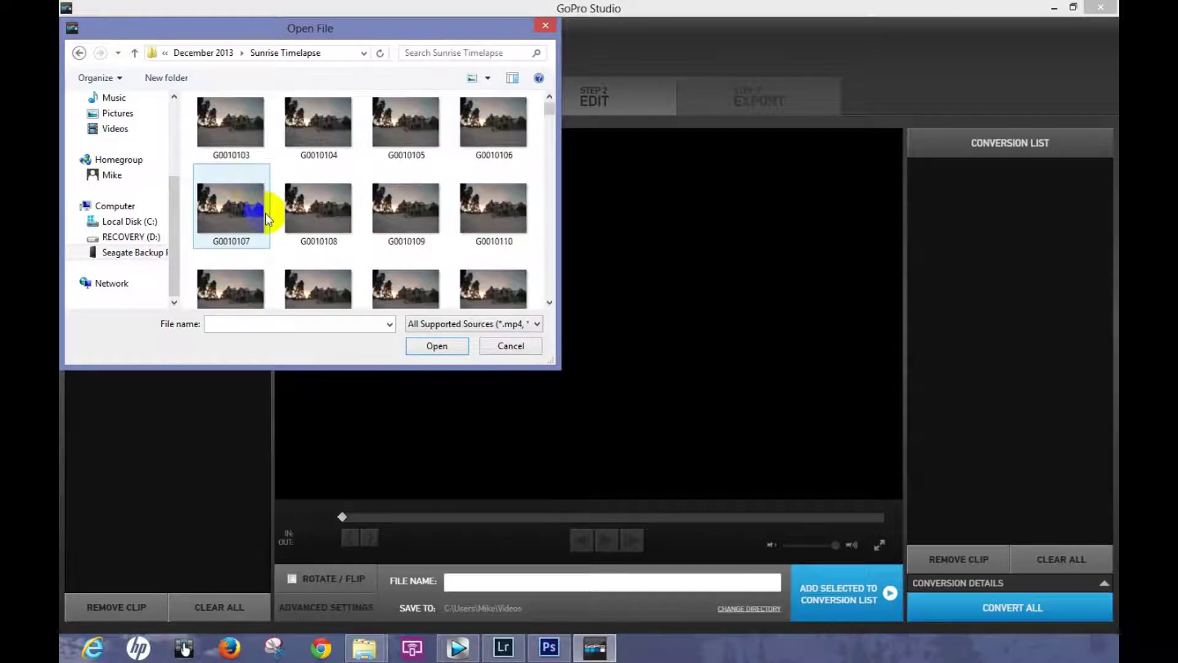
# Step: Import the whole photo sequence from G0010103 through G0010699 in the Sunrise Timelapse folder
pyautogui.click(225, 130)
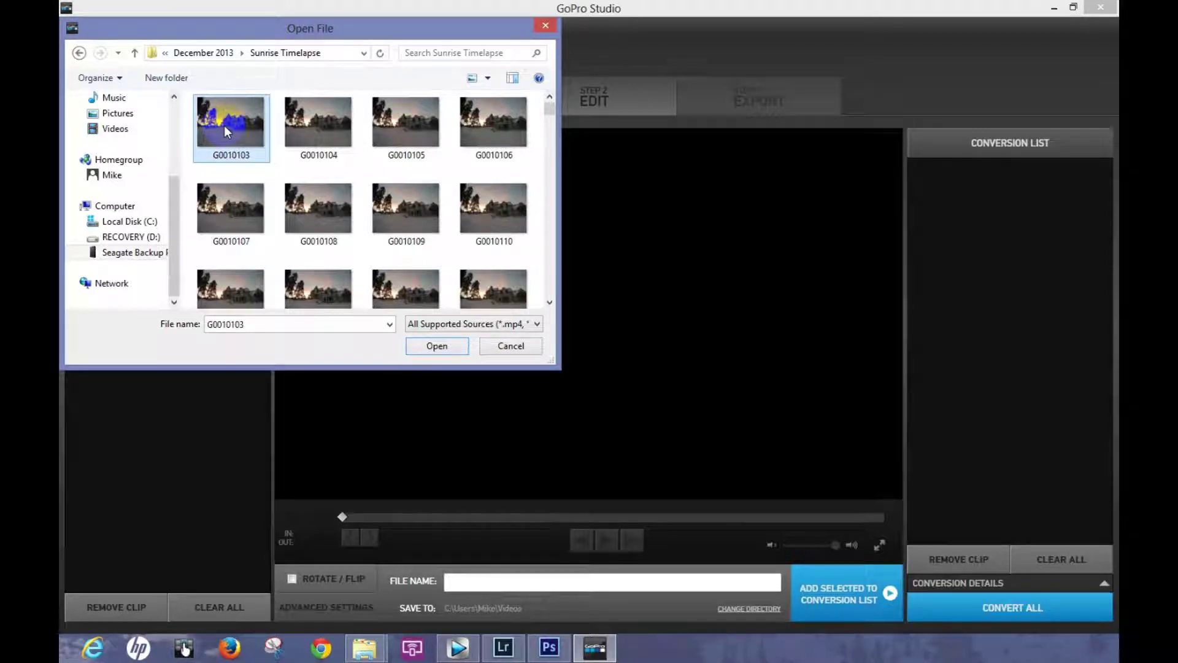
pyautogui.hotkey('ctrl', 'a')
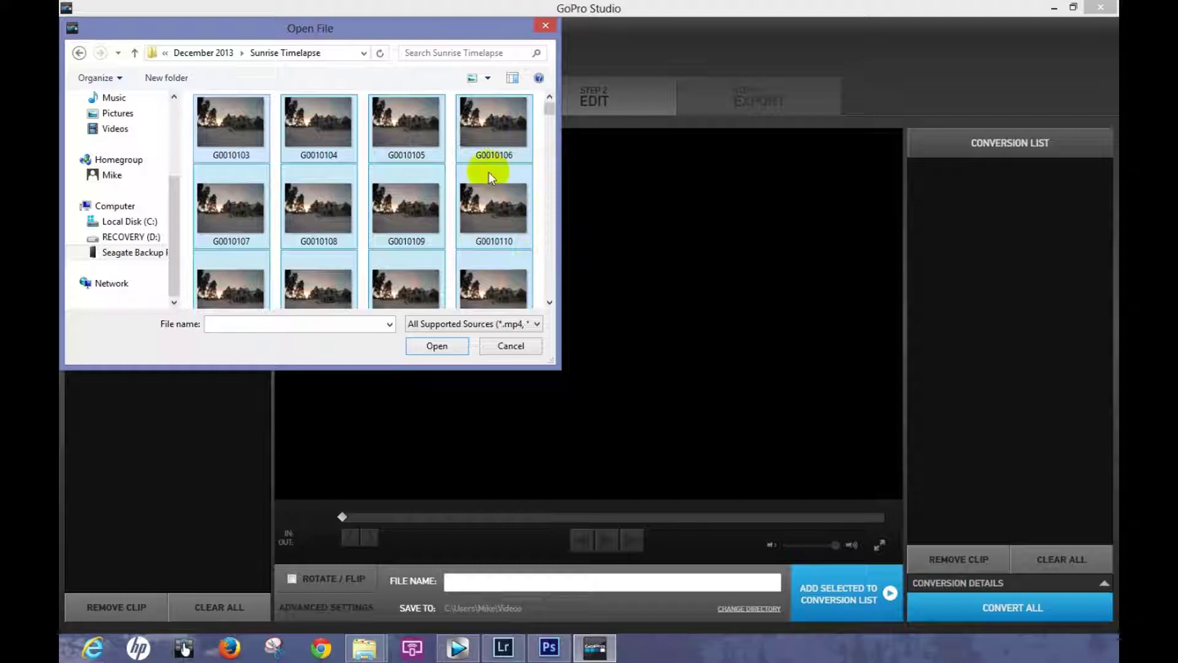
pyautogui.click(255, 130)
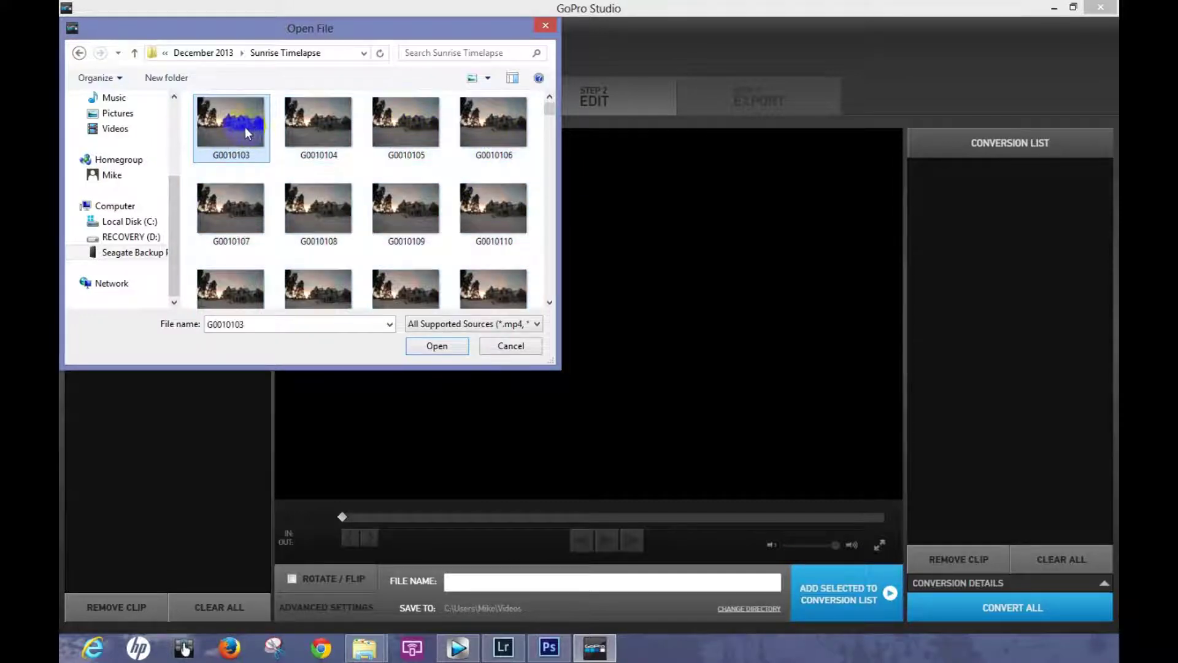
pyautogui.moveTo(548, 109); pyautogui.dragTo(552, 301)
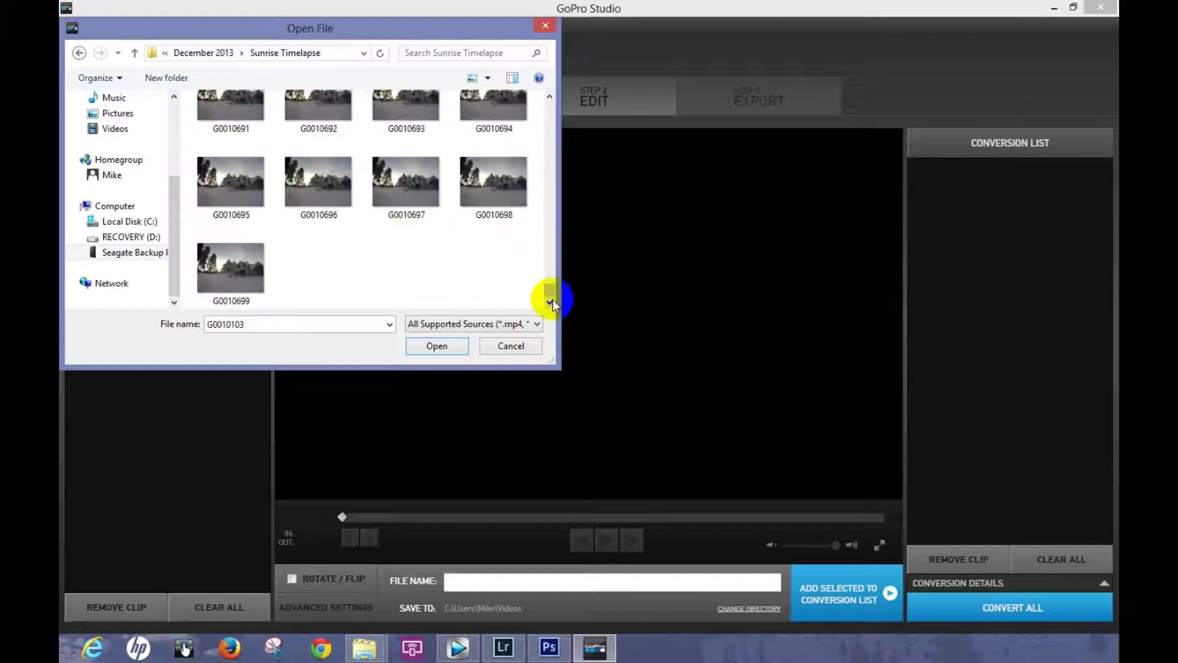
pyautogui.keyDown('shift'); pyautogui.click(252, 275); pyautogui.keyUp('shift')
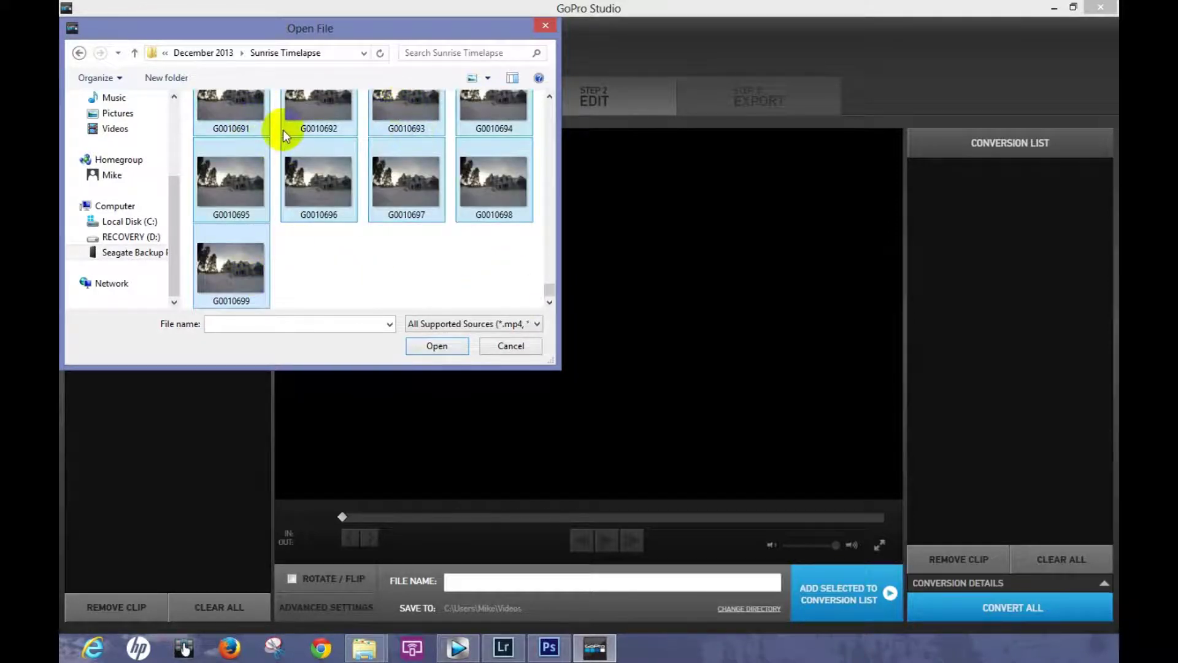
pyautogui.click(421, 349)
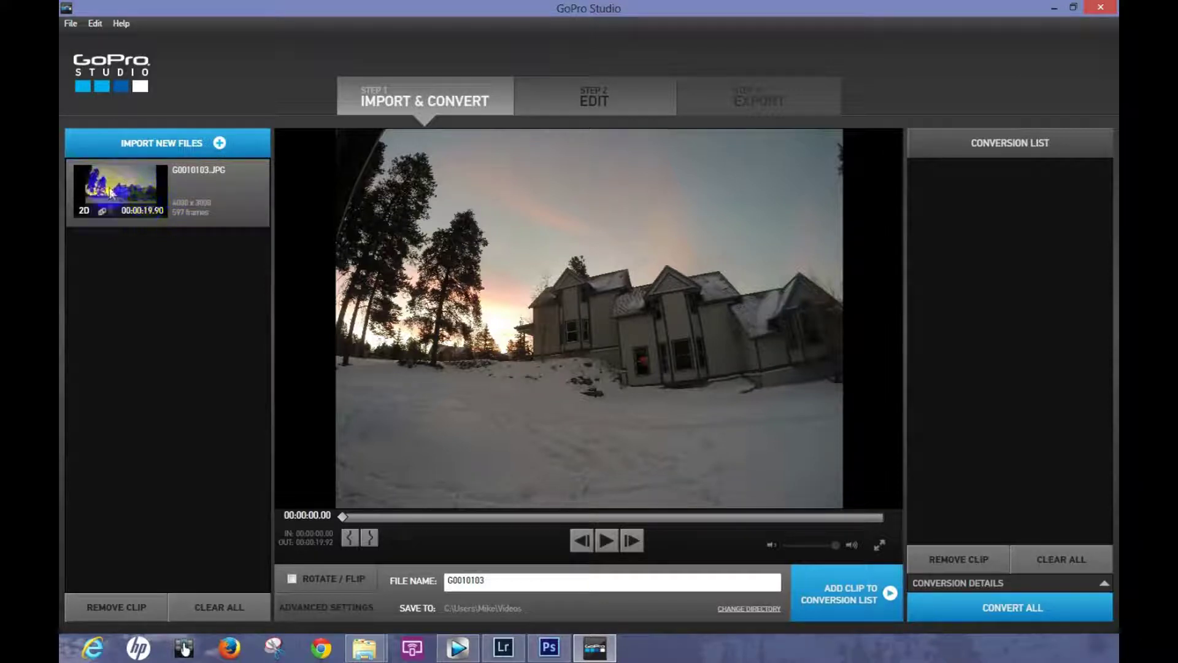
# Step: Preview the start of the time-lapse clip and set its in point at 00:00:00.33
pyautogui.click(607, 541)
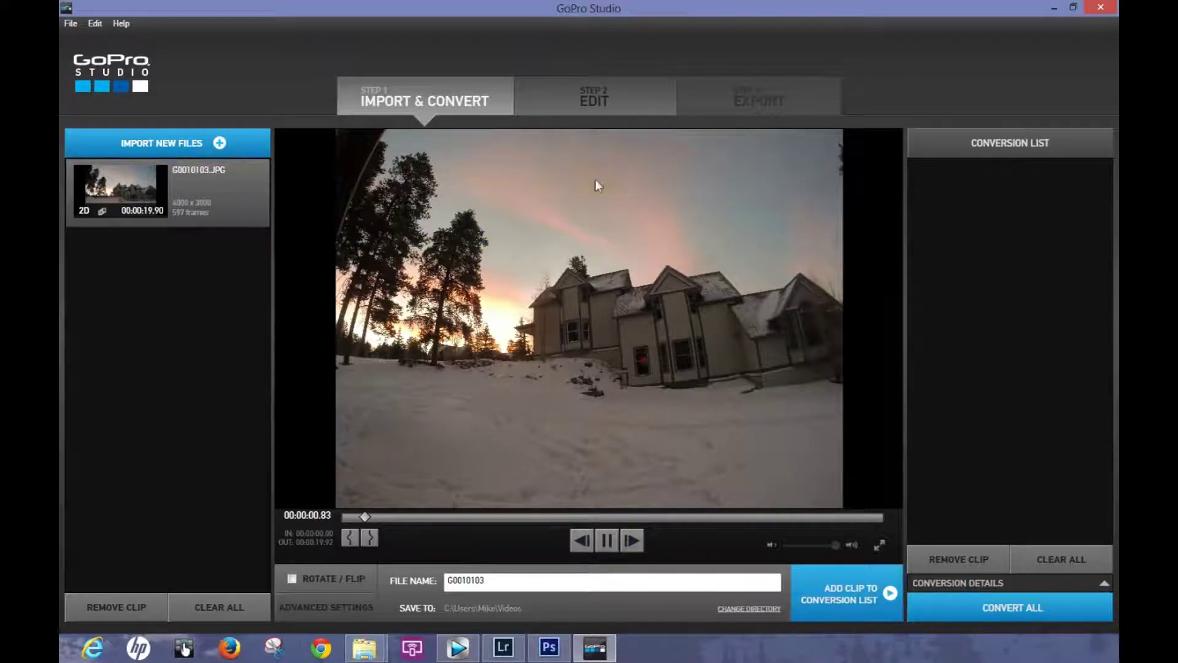
pyautogui.click(607, 542)
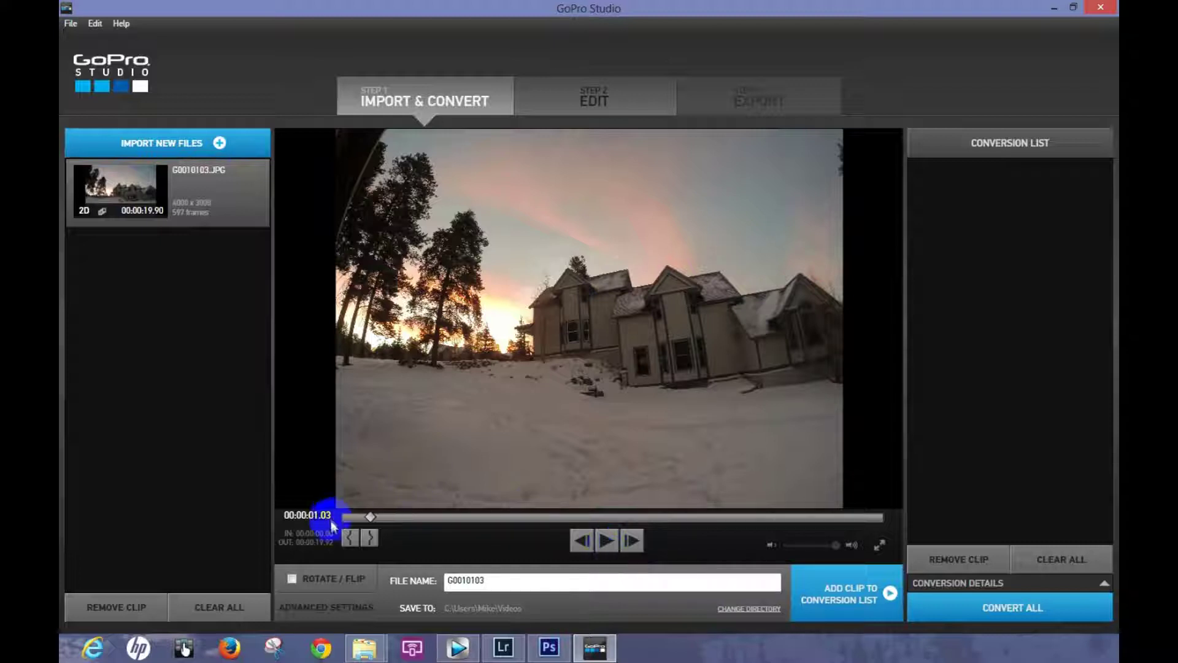
pyautogui.click(370, 517)
pyautogui.moveTo(370, 517)
pyautogui.mouseDown()
pyautogui.moveTo(346, 519)
pyautogui.moveTo(376, 520)
pyautogui.mouseUp()
pyautogui.moveTo(374, 515); pyautogui.dragTo(352, 516)
pyautogui.click(351, 539)
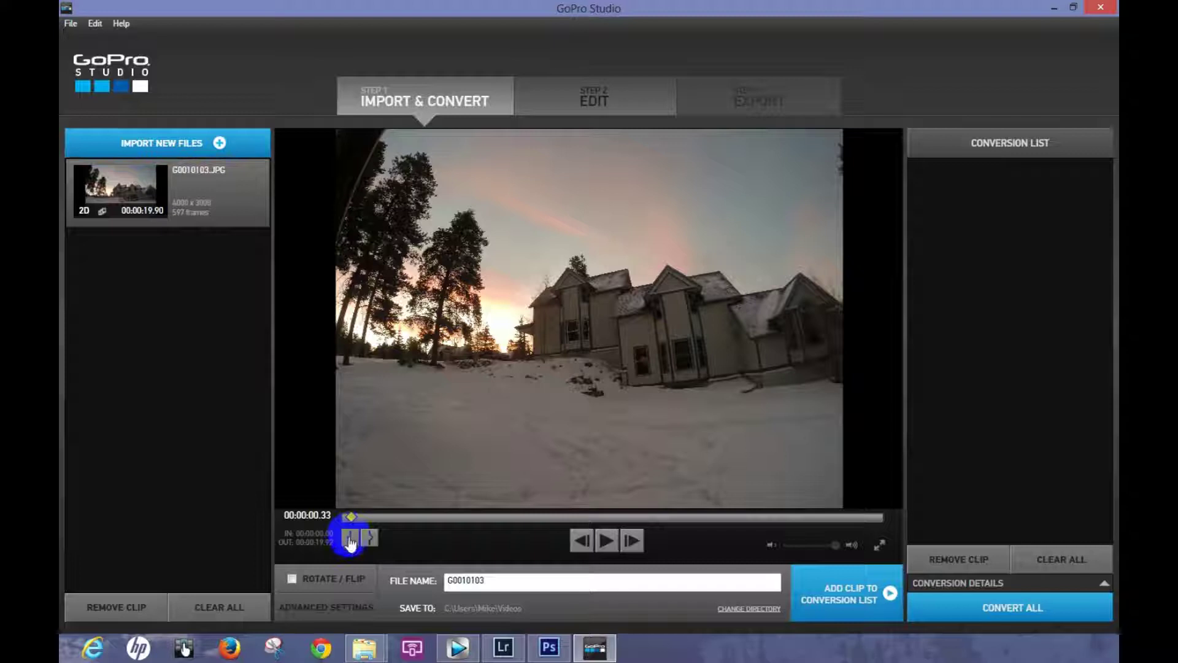
pyautogui.click(350, 540)
# Step: Trim the end of the clip by setting its out point at 00:00:11.84
pyautogui.moveTo(372, 521); pyautogui.dragTo(718, 520)
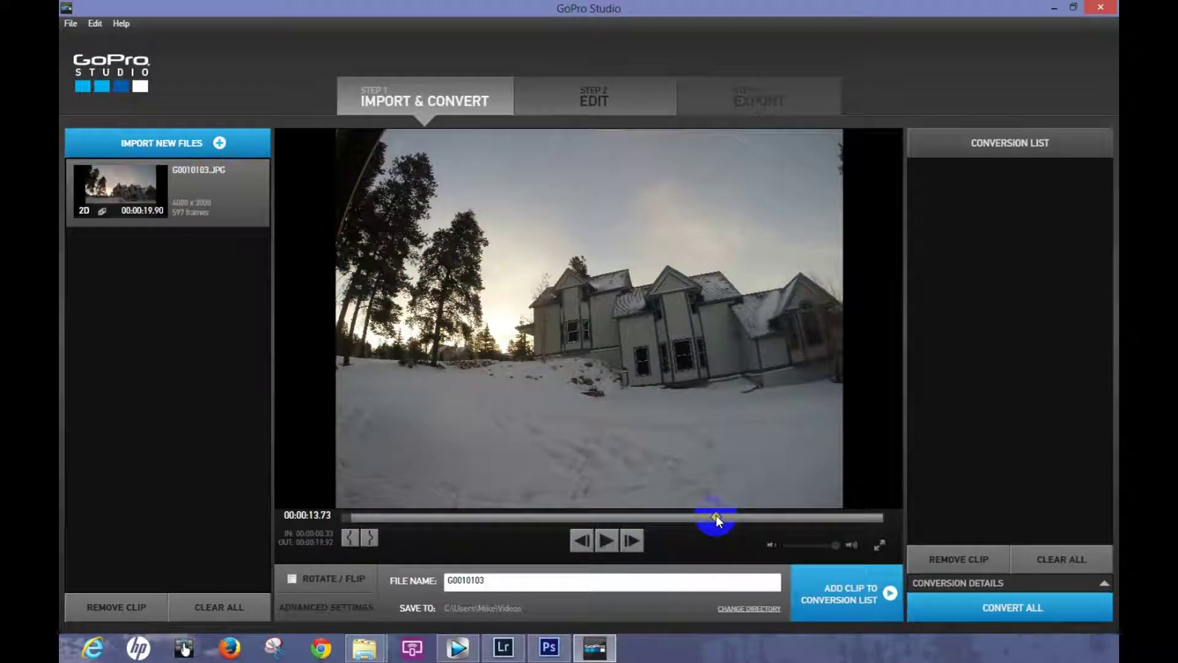
pyautogui.moveTo(716, 517)
pyautogui.mouseDown()
pyautogui.moveTo(836, 519)
pyautogui.moveTo(665, 518)
pyautogui.mouseUp()
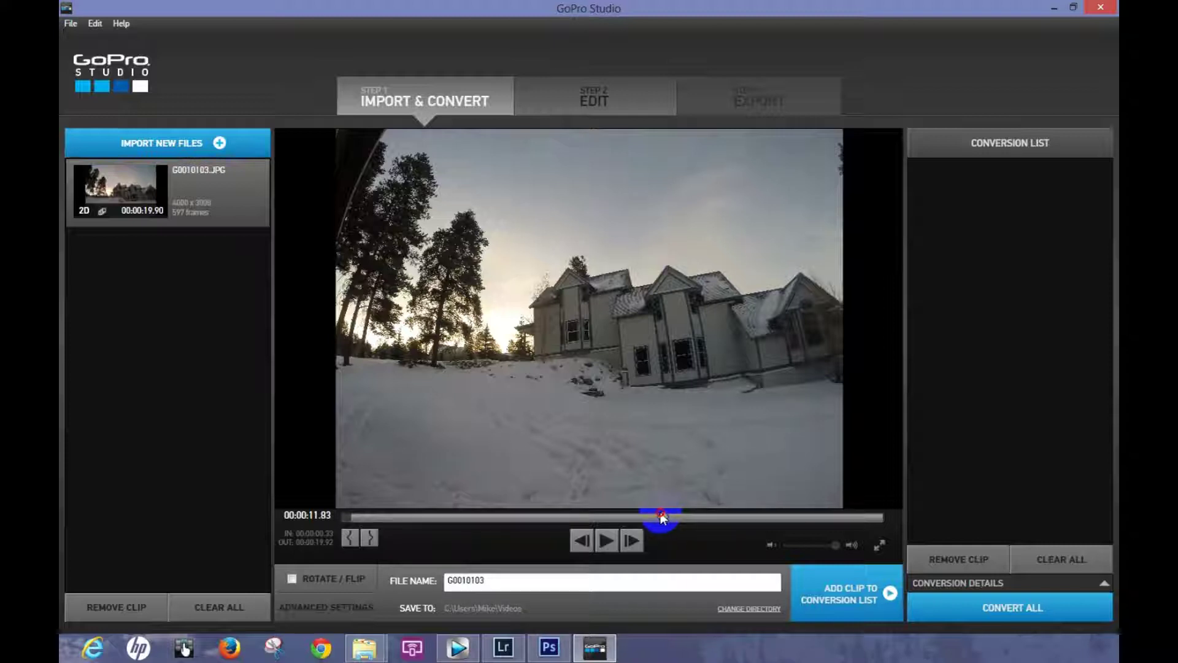
pyautogui.click(369, 538)
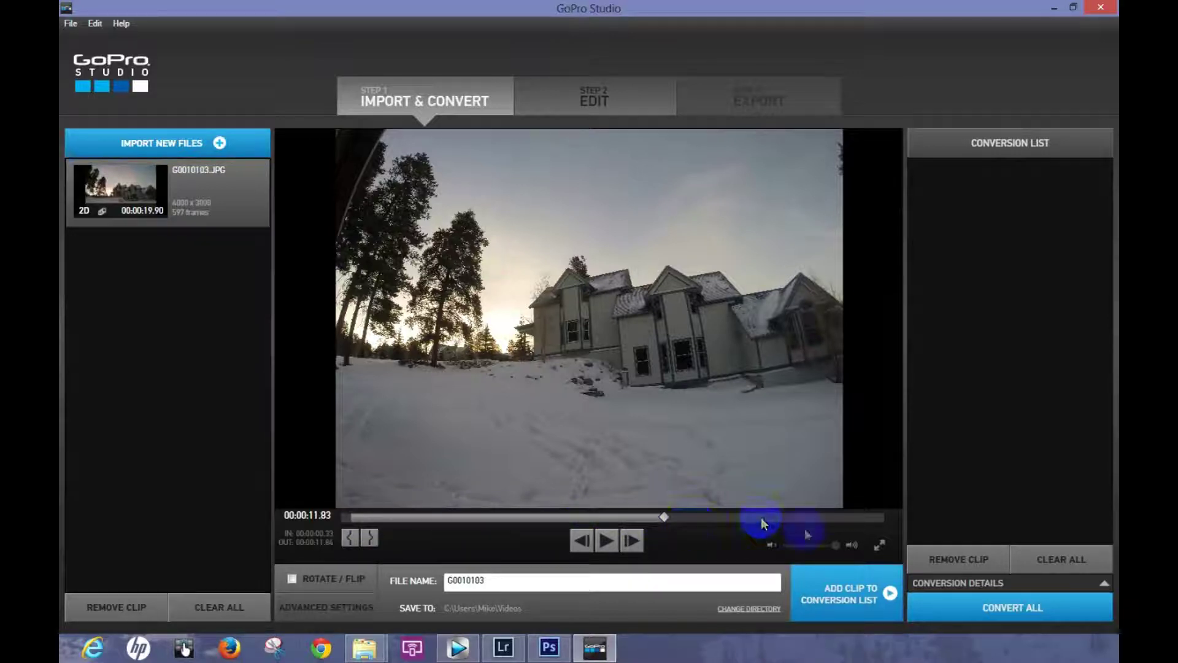
# Step: Add the trimmed G0010103 clip to the conversion list and select it there
pyautogui.click(856, 601)
pyautogui.click(847, 591)
pyautogui.click(849, 603)
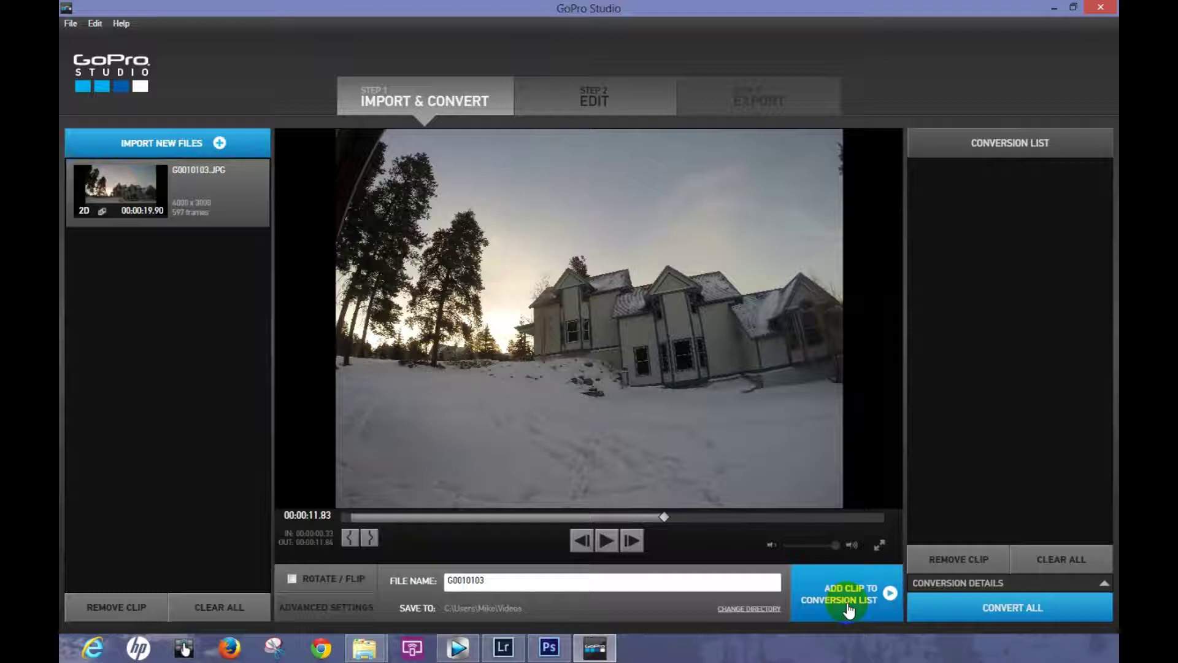
pyautogui.click(847, 608)
pyautogui.click(944, 183)
pyautogui.click(989, 185)
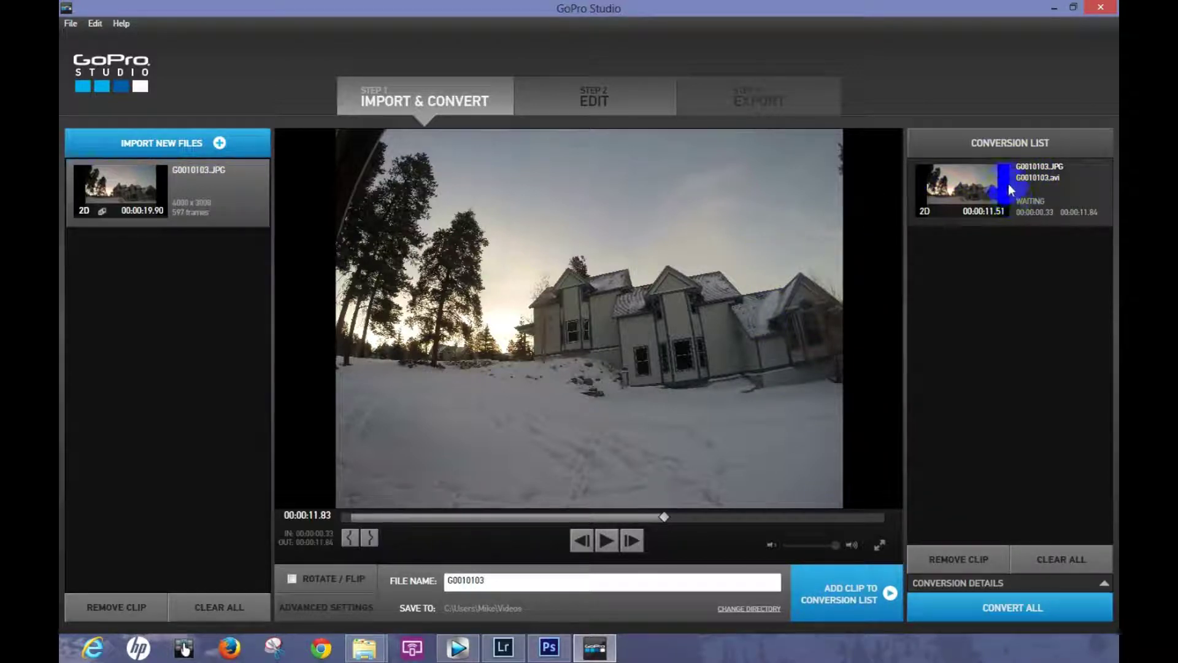
pyautogui.click(1033, 194)
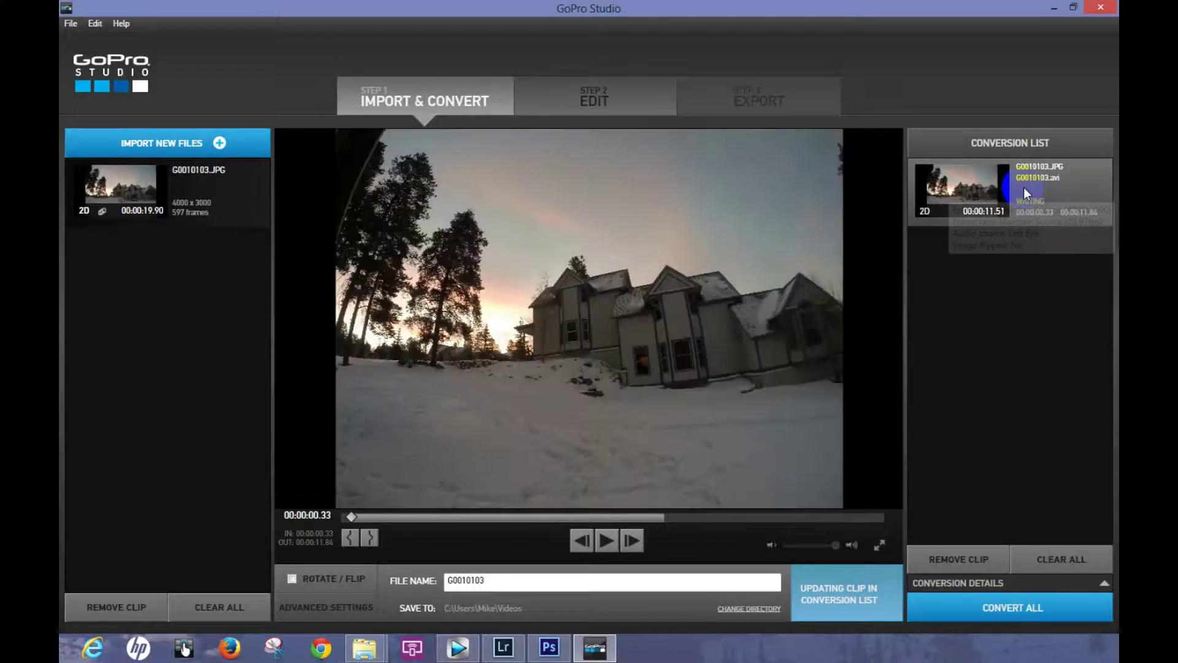
pyautogui.click(1007, 347)
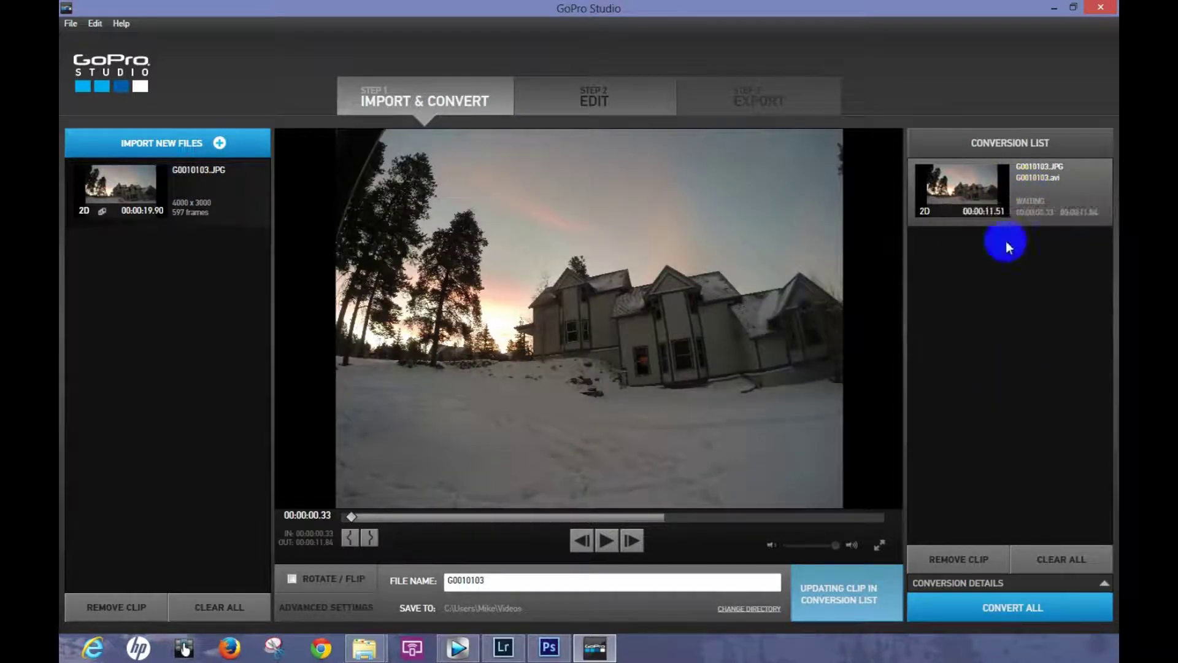
# Step: Check the queued clip's conversion details and convert all clips in the conversion list
pyautogui.moveTo(1019, 204)
pyautogui.click(1009, 607)
pyautogui.click(1010, 609)
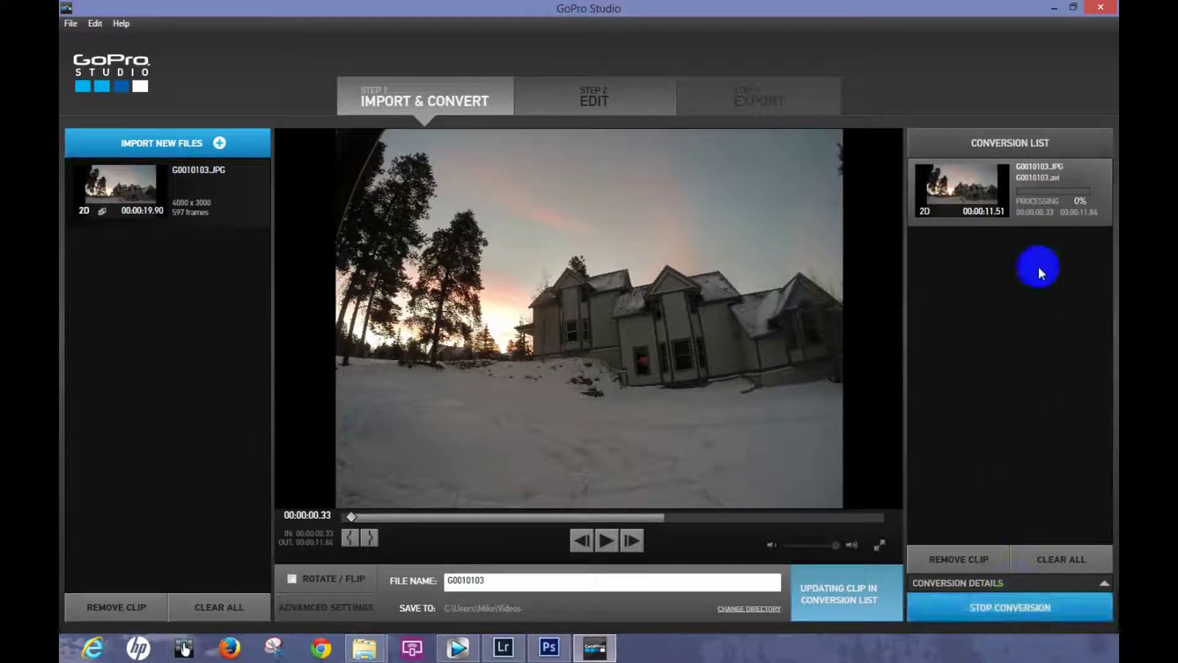
pyautogui.moveTo(1031, 201)
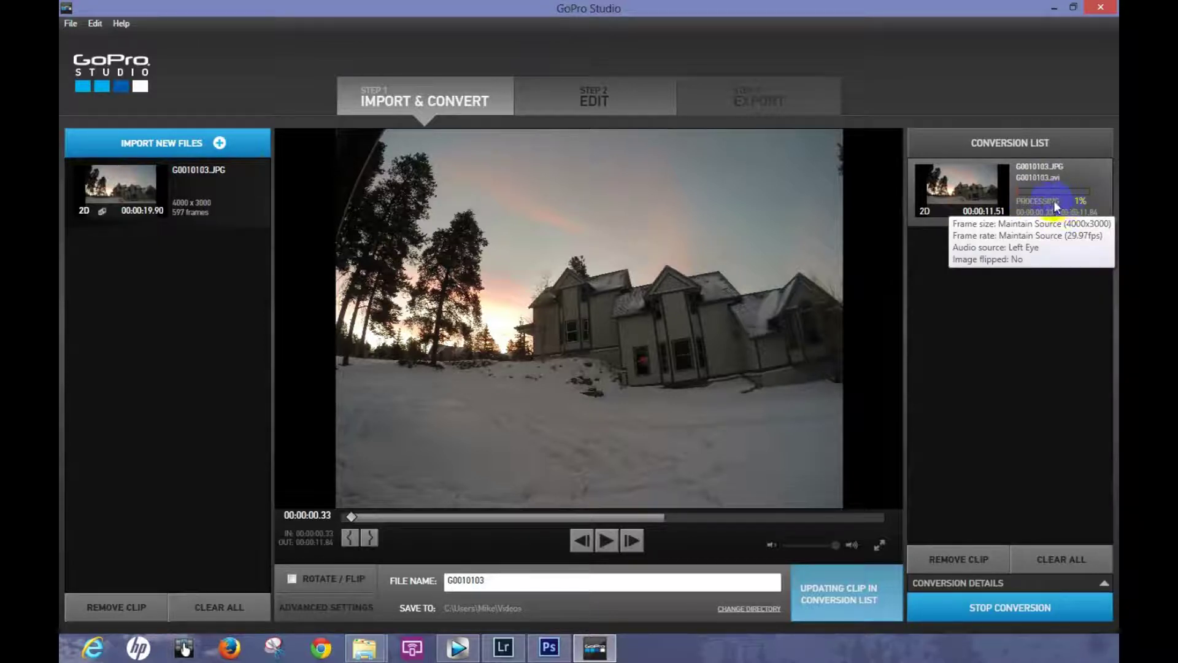
pyautogui.click(1039, 256)
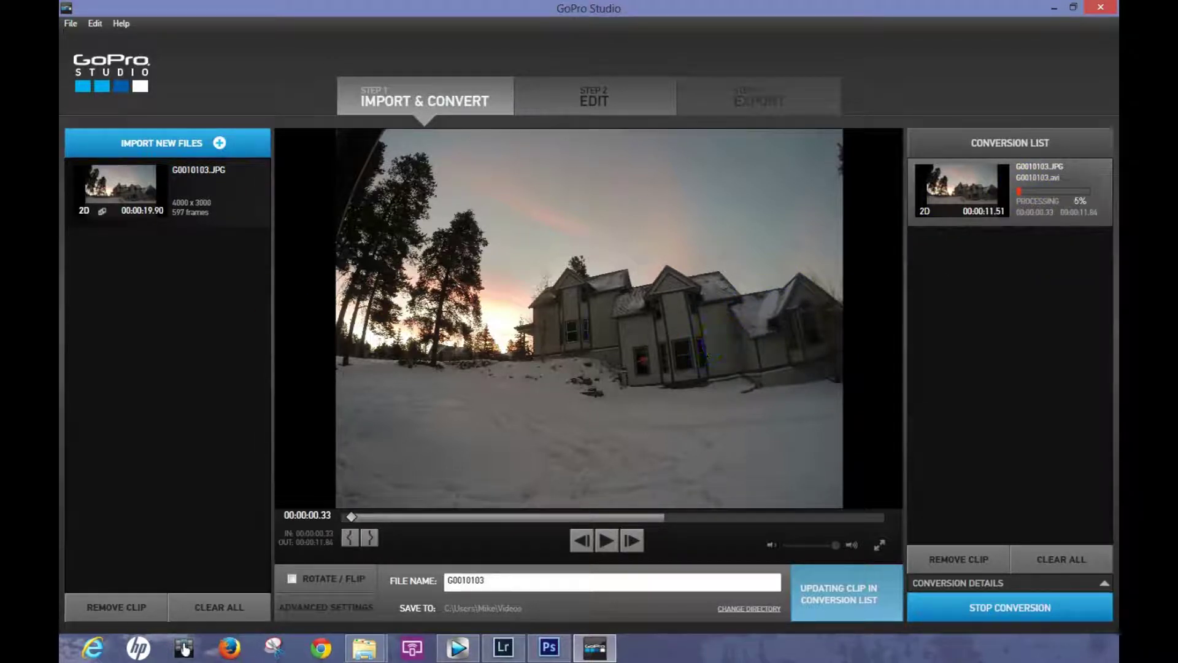
pyautogui.click(507, 459)
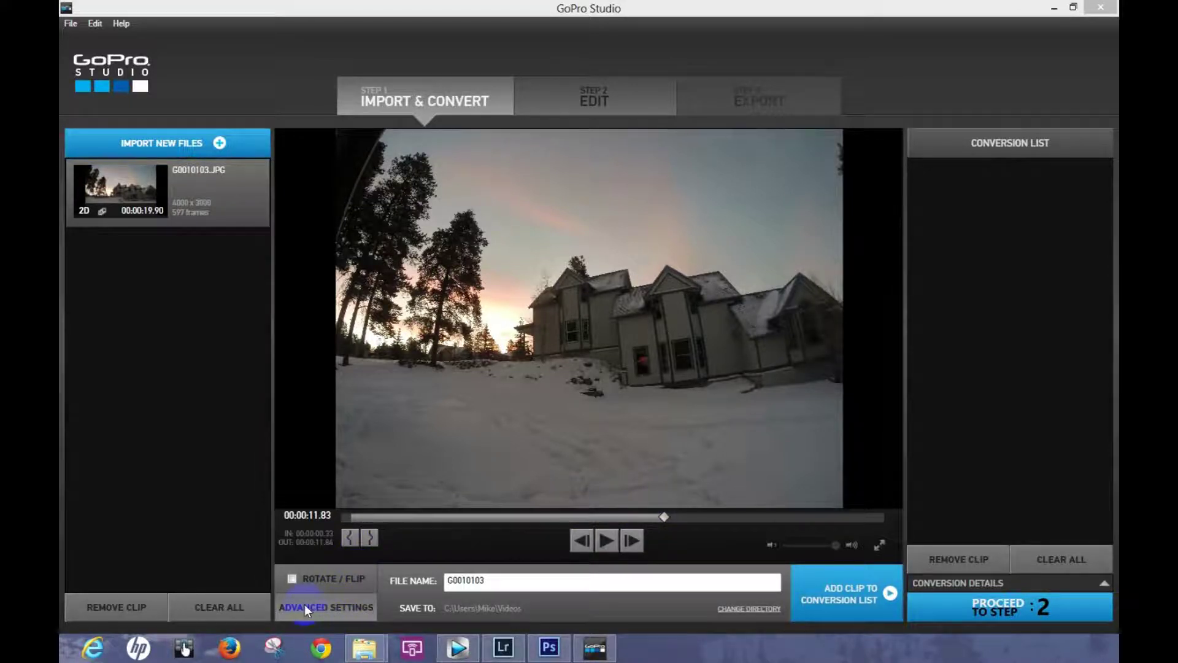
# Step: Open the clip's advanced conversion settings and review the frame rate options, keeping the source rate
pyautogui.click(323, 606)
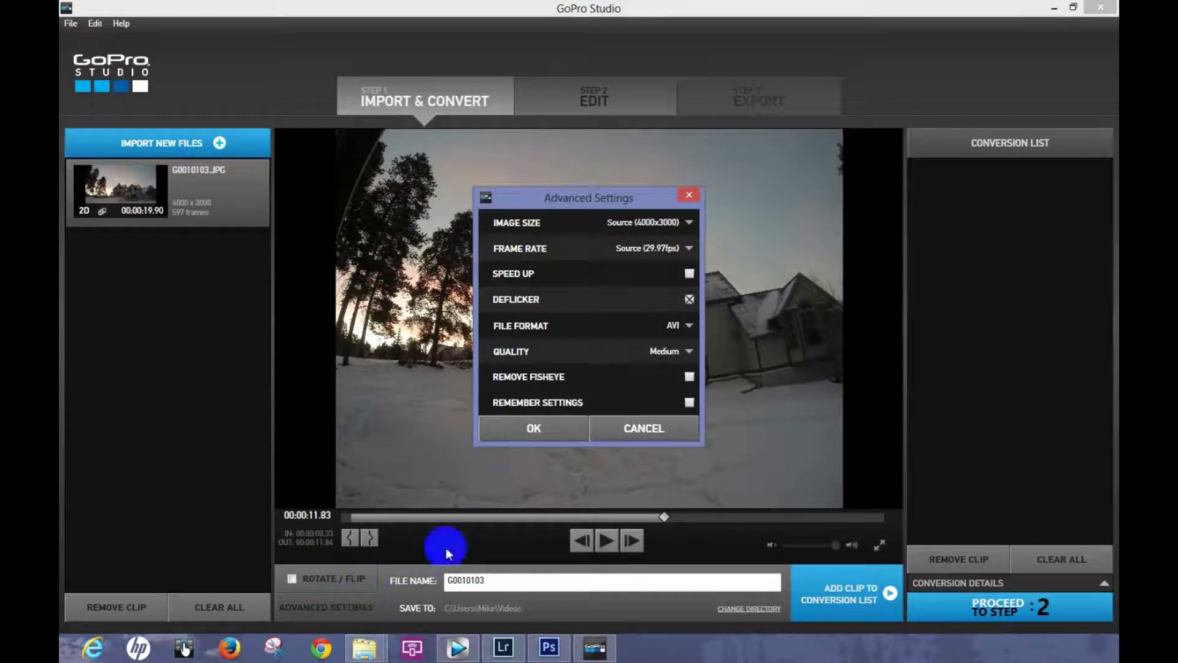
pyautogui.click(689, 248)
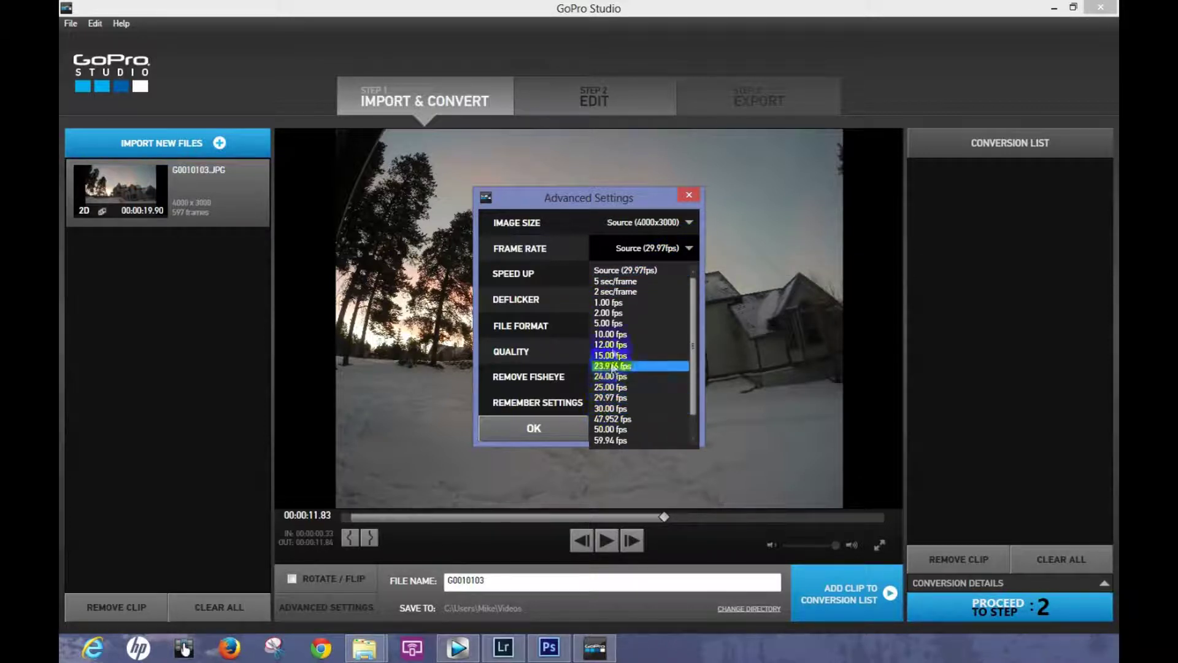
pyautogui.click(658, 253)
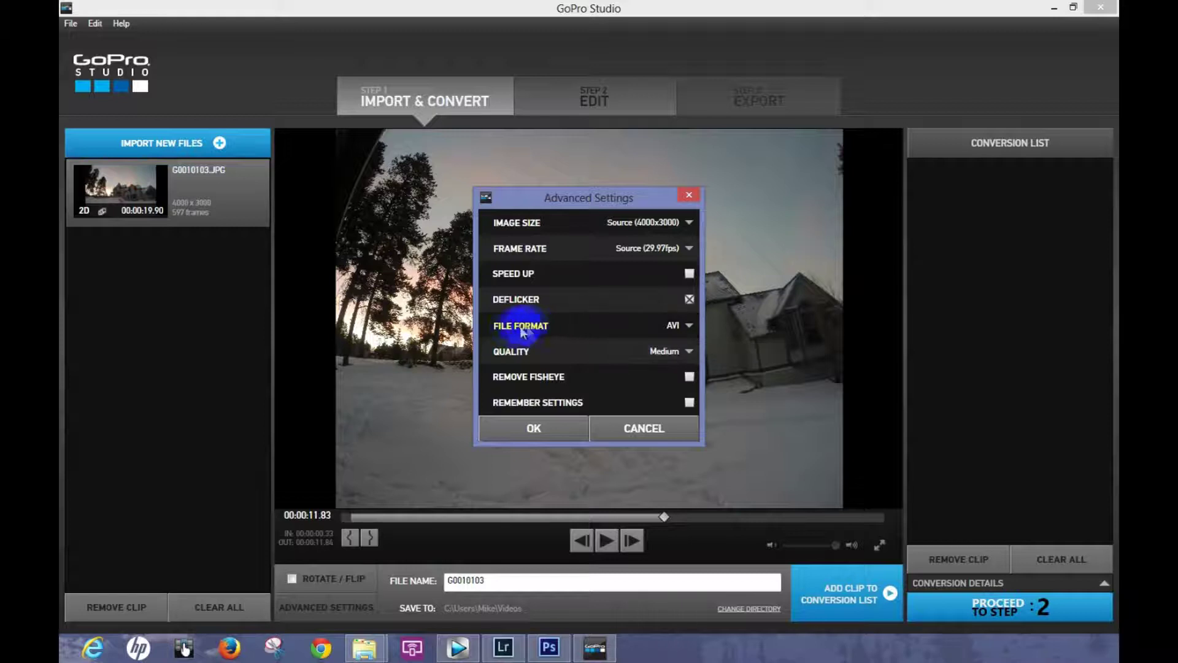
# Step: Set the file format of the converted clip to MOV in the advanced settings
pyautogui.click(689, 327)
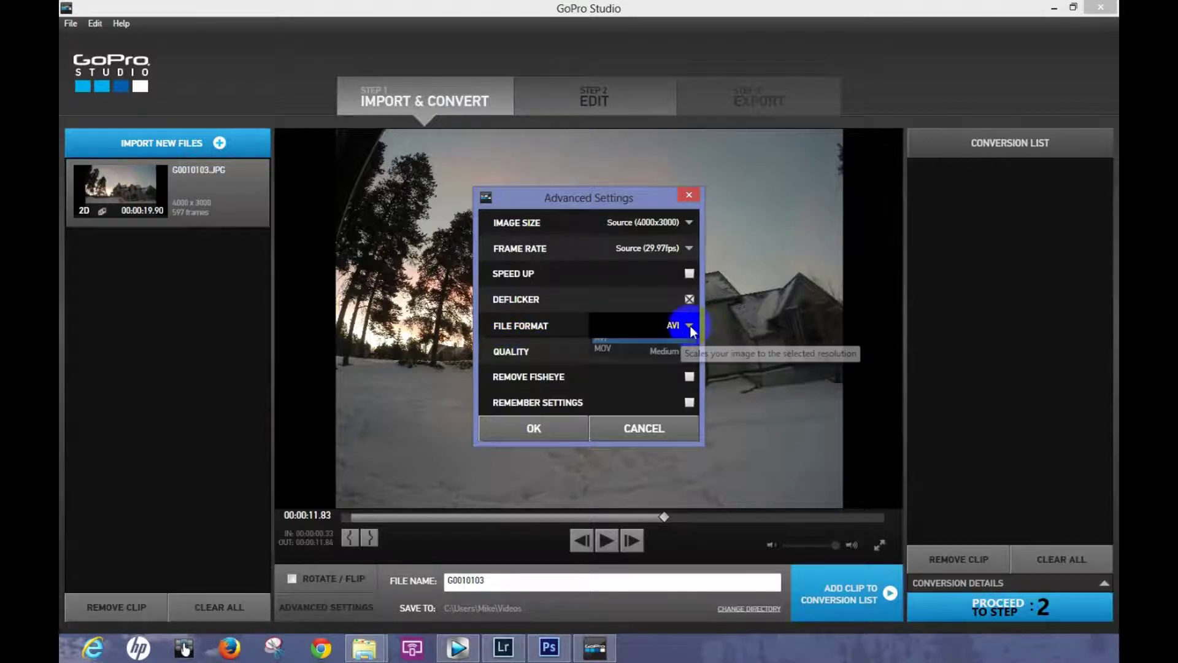
pyautogui.click(602, 358)
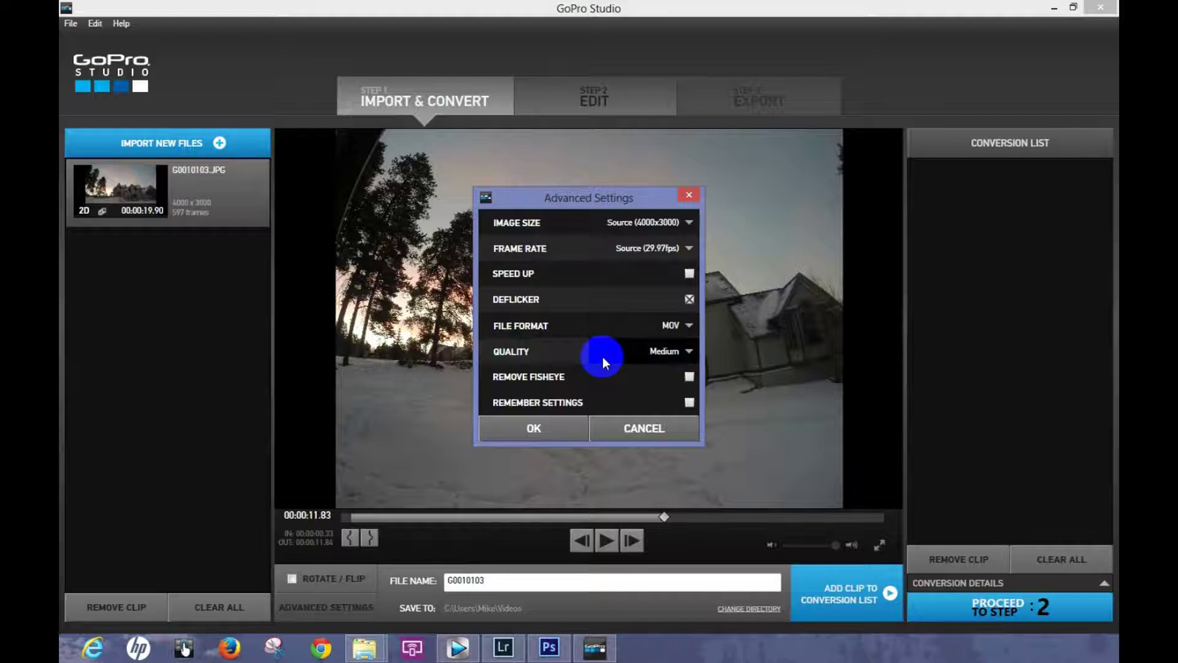
pyautogui.click(690, 326)
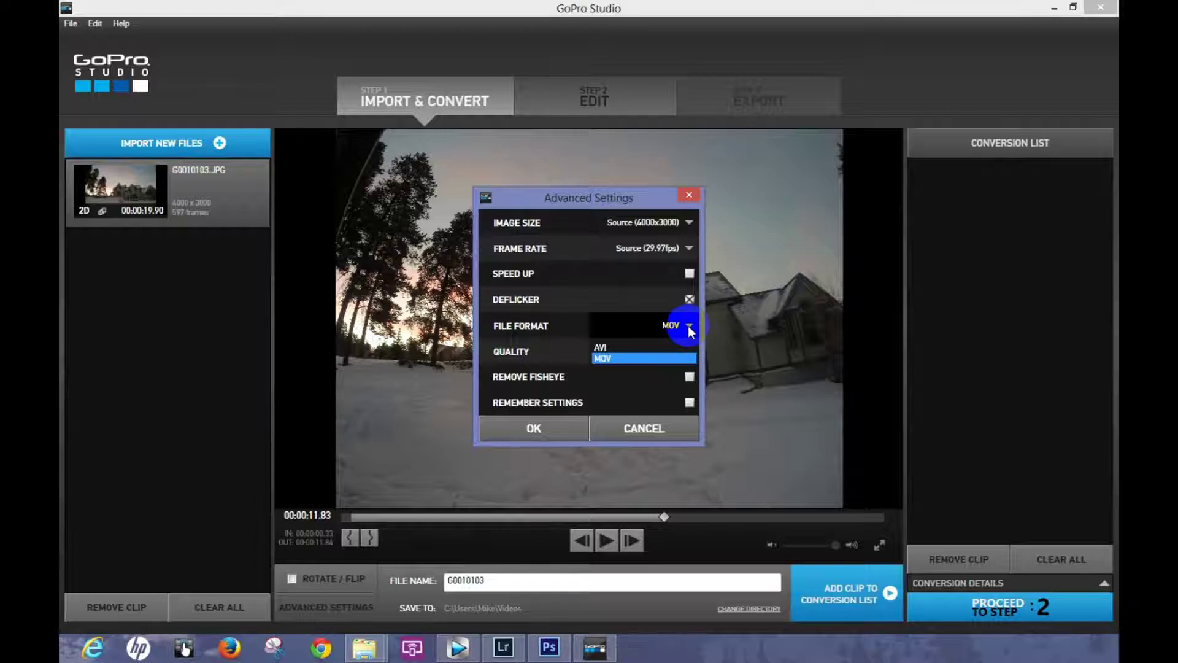
pyautogui.click(601, 347)
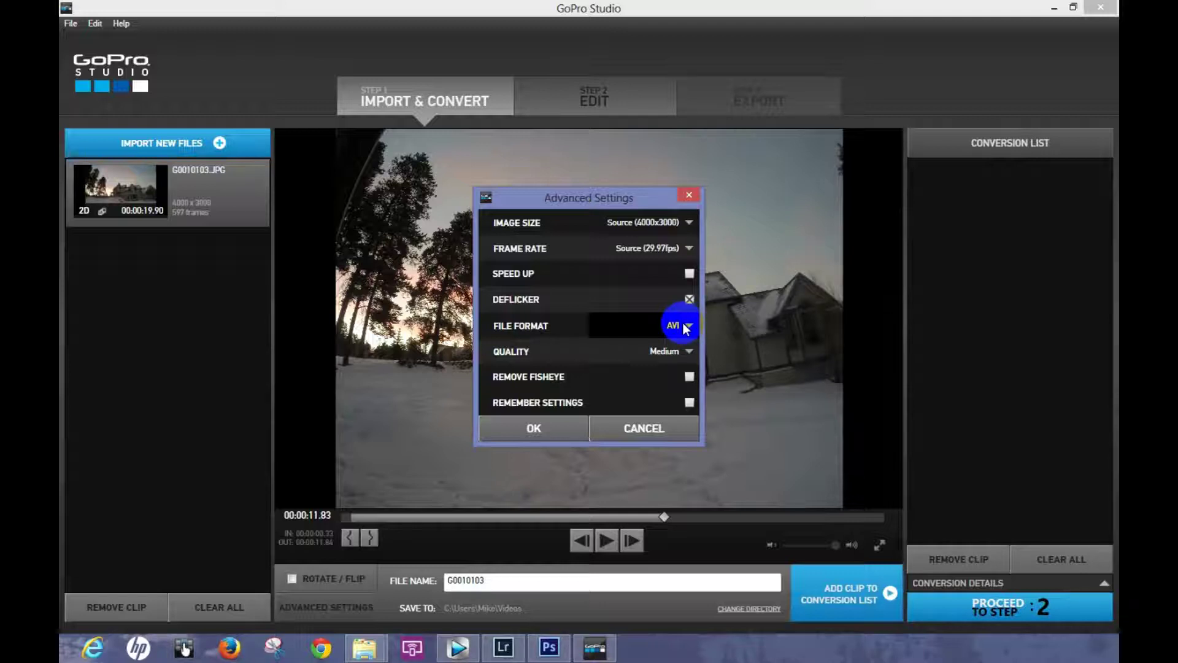
pyautogui.click(690, 329)
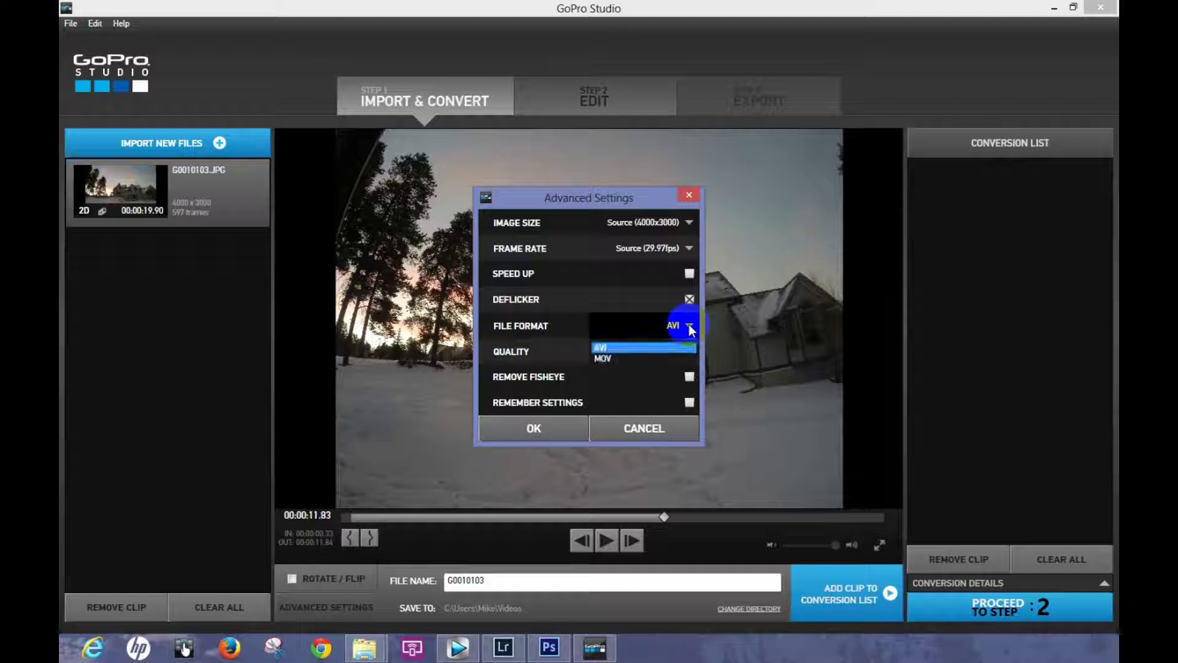
pyautogui.click(624, 356)
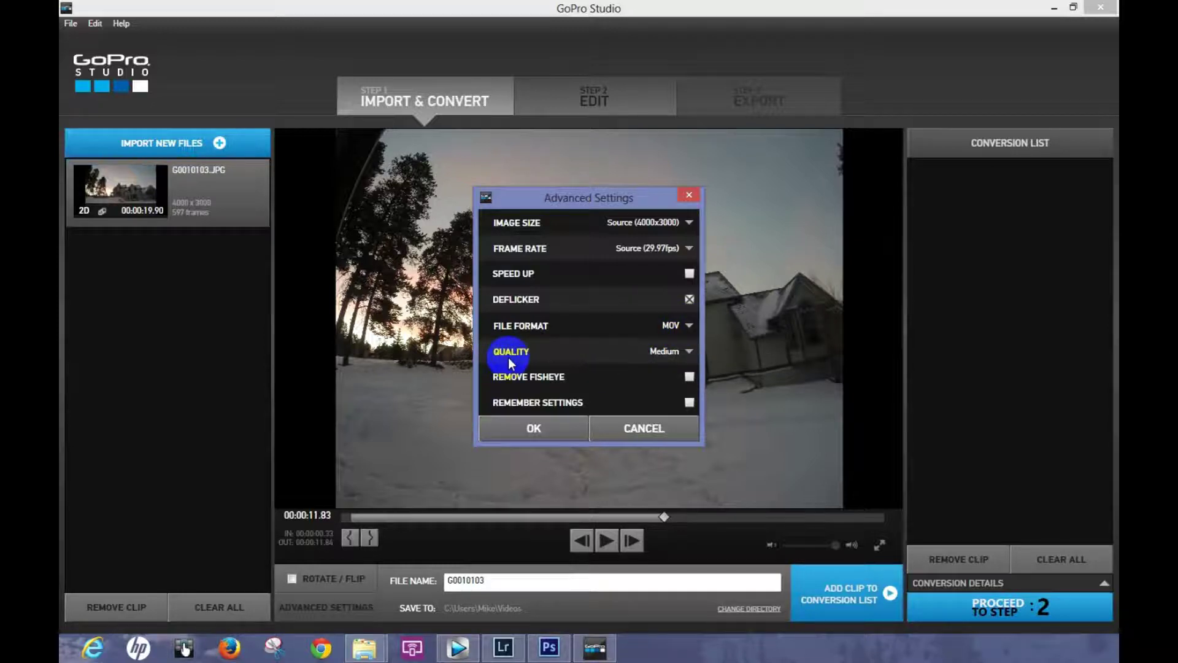
# Step: Set the conversion quality to High, enable fisheye removal and apply the advanced settings
pyautogui.click(695, 368)
pyautogui.click(689, 351)
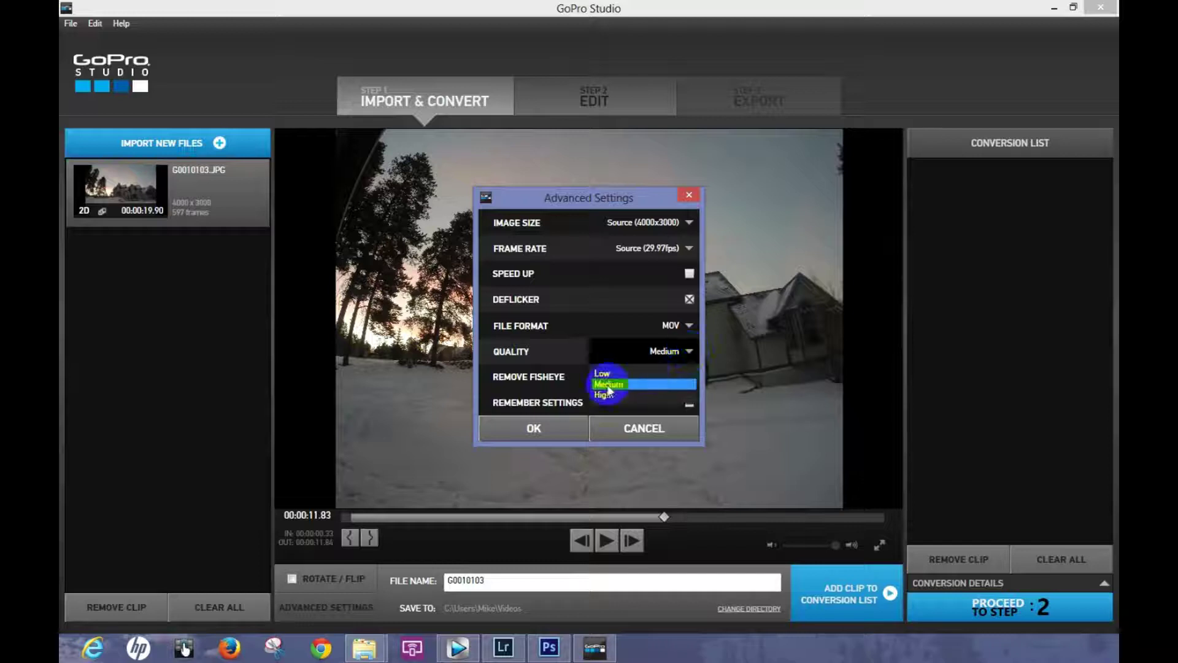
pyautogui.click(605, 395)
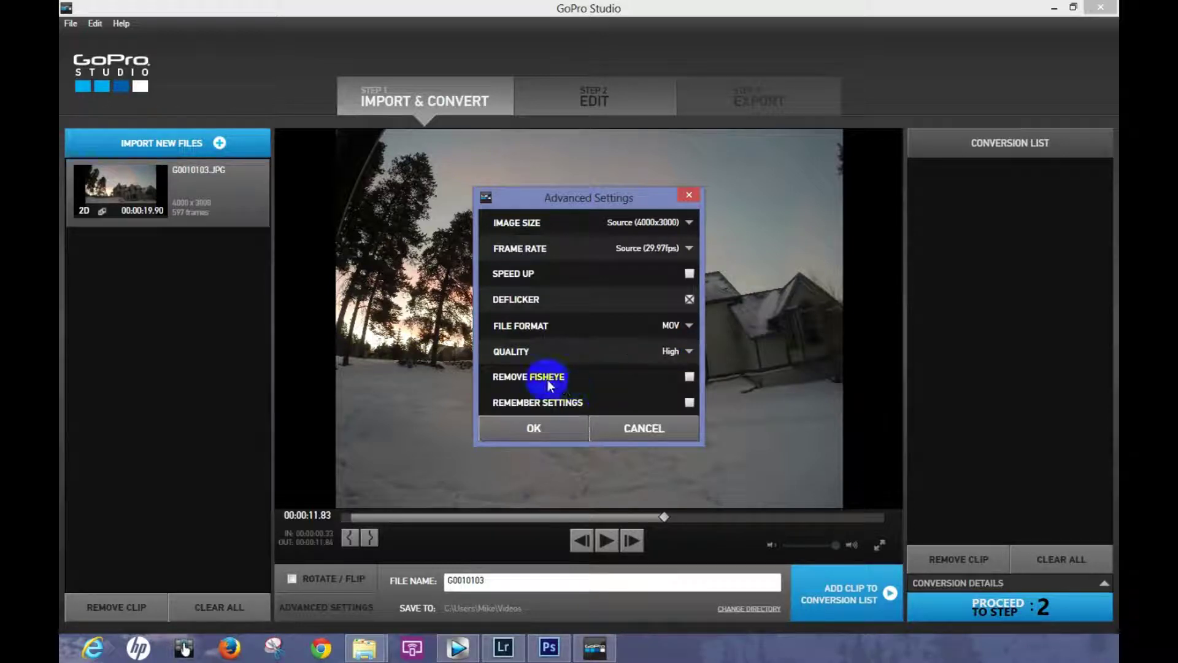
pyautogui.click(689, 376)
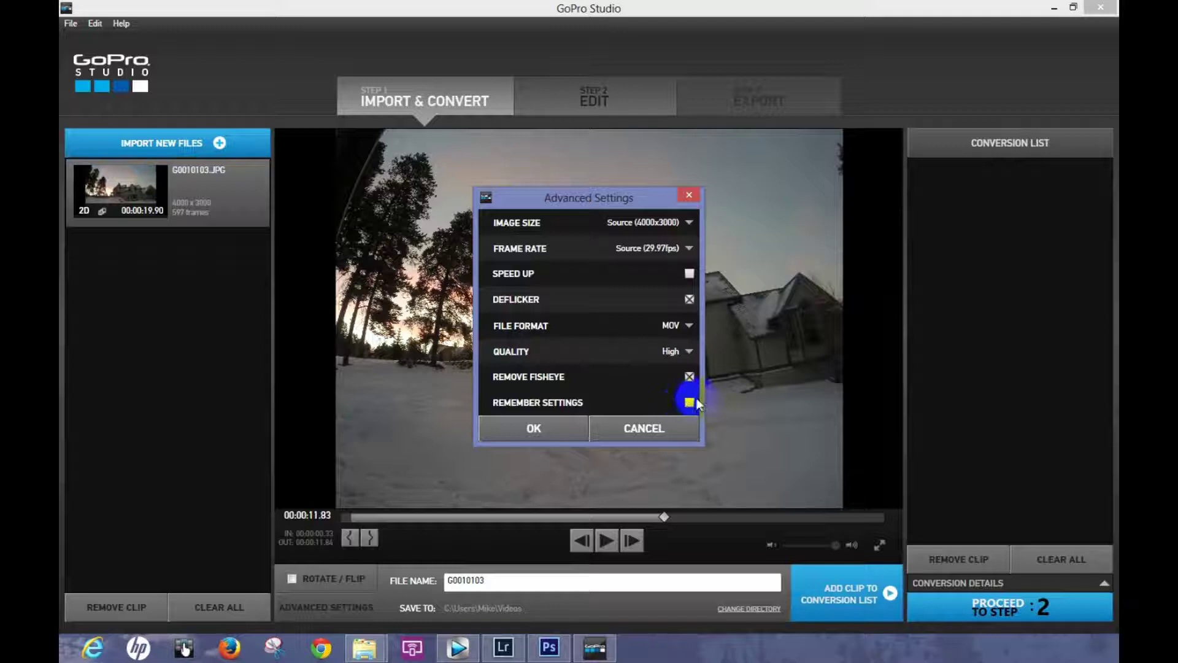
pyautogui.click(534, 428)
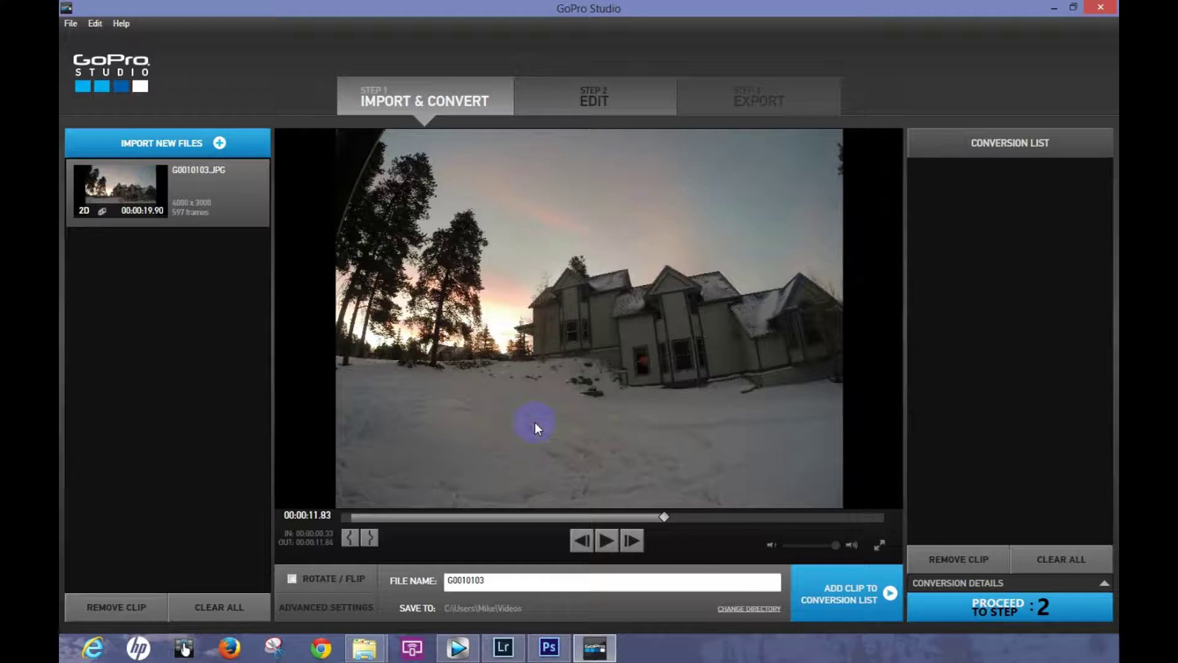
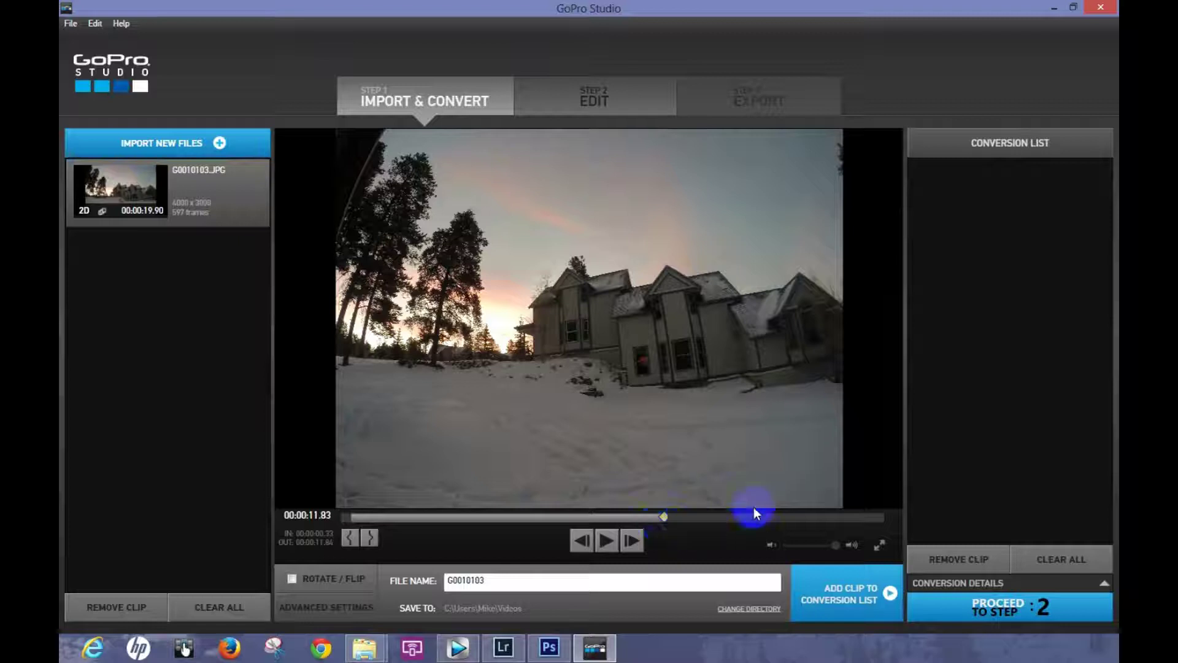
# Step: Add the G0010103 clip to the conversion list as a MOV and check its conversion details
pyautogui.click(850, 601)
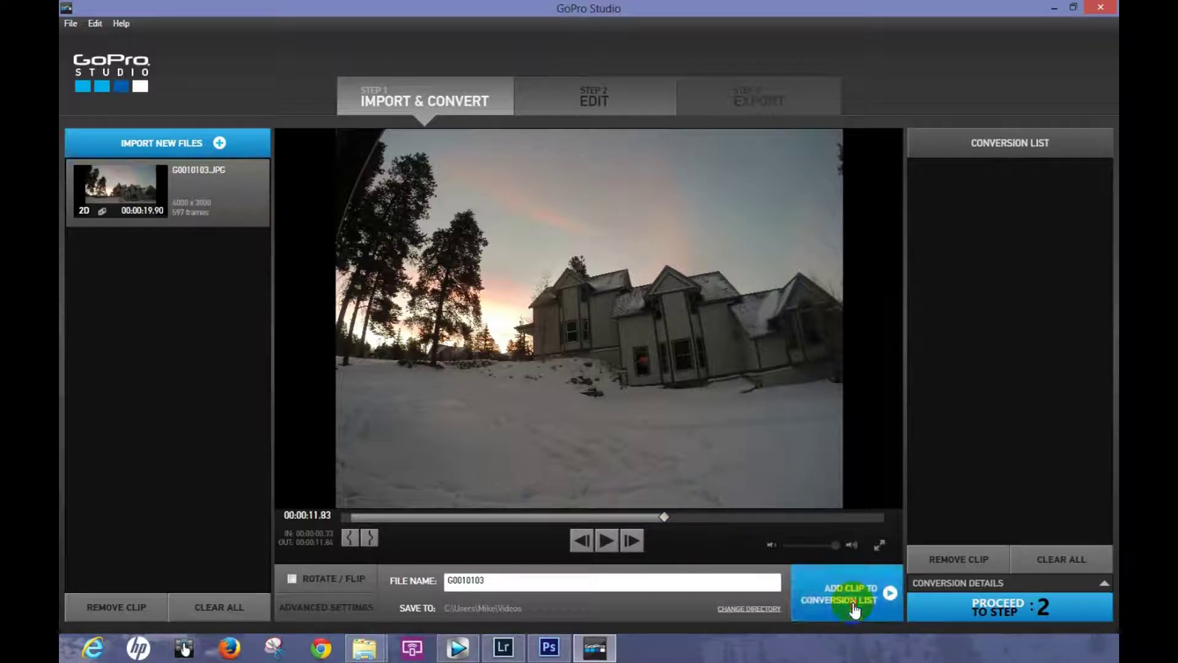
pyautogui.click(854, 608)
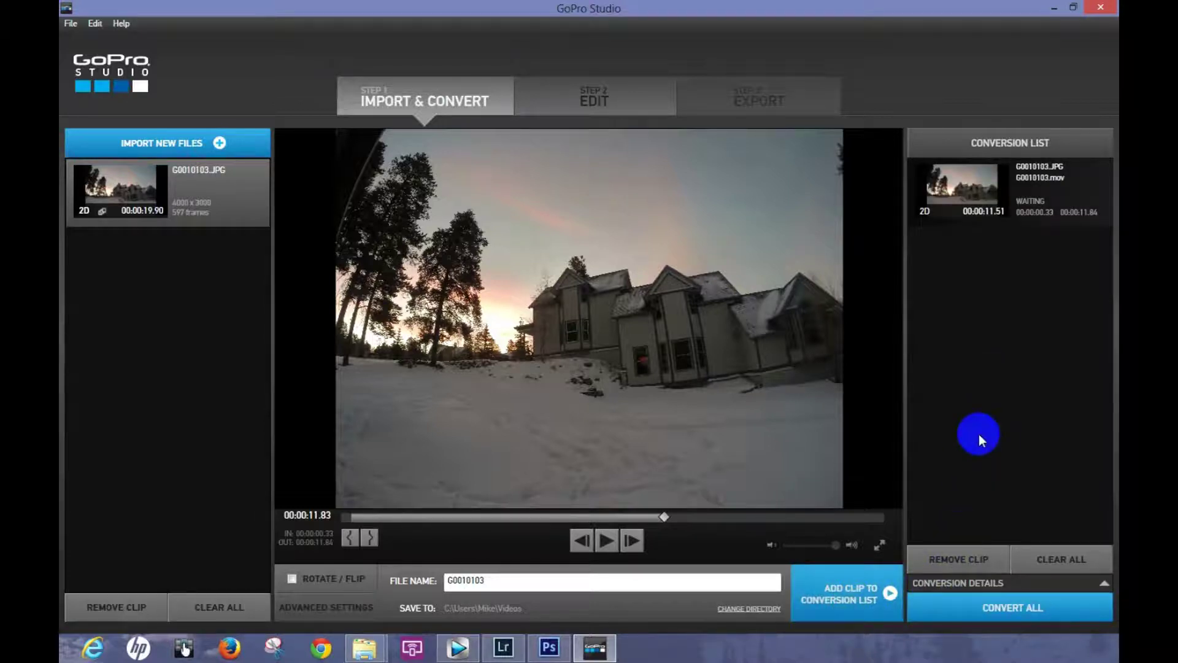
pyautogui.moveTo(1048, 188)
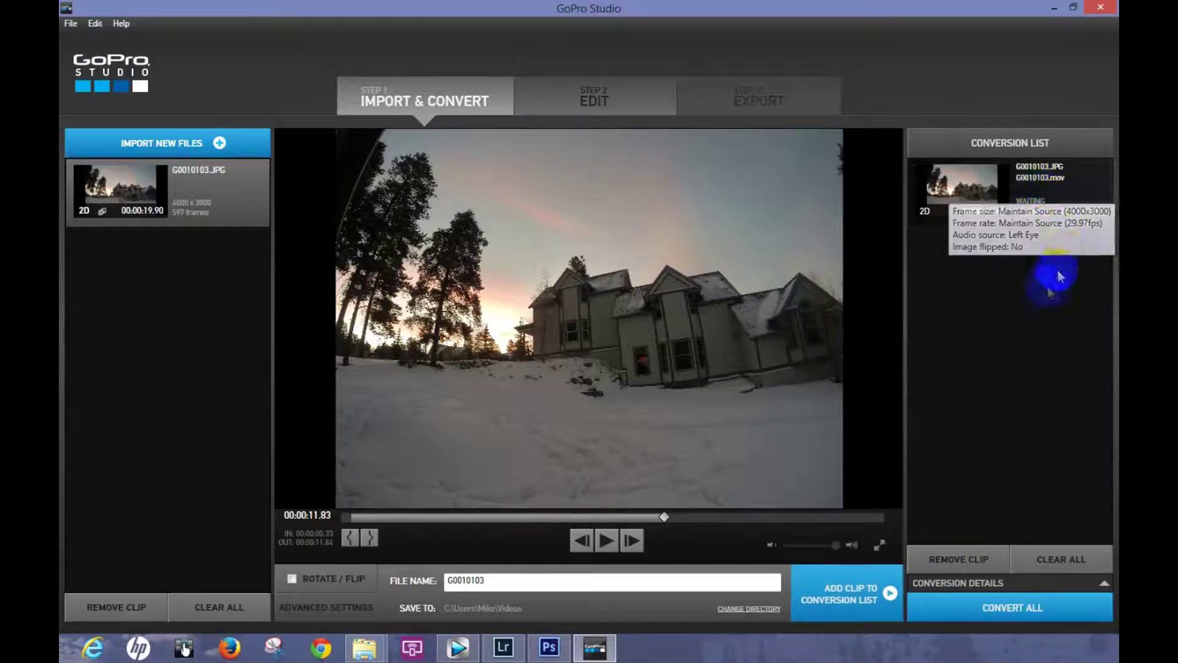
# Step: Convert all clips in the conversion list and check the progress of the G0010103.mov conversion
pyautogui.click(1004, 614)
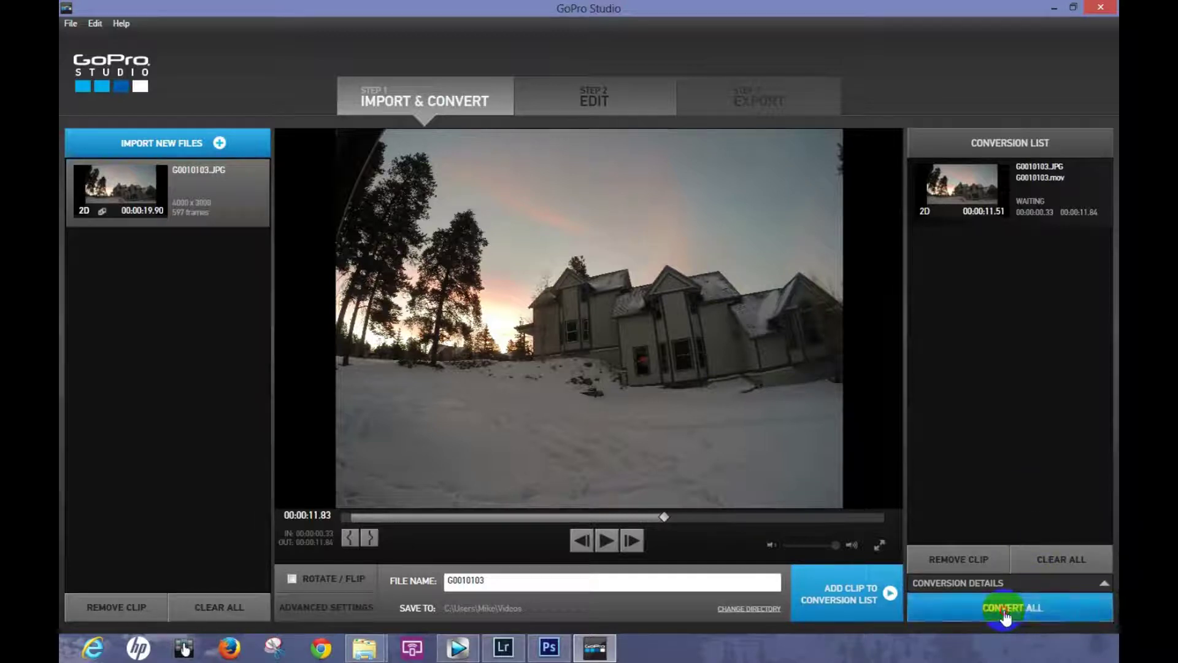
pyautogui.click(1004, 616)
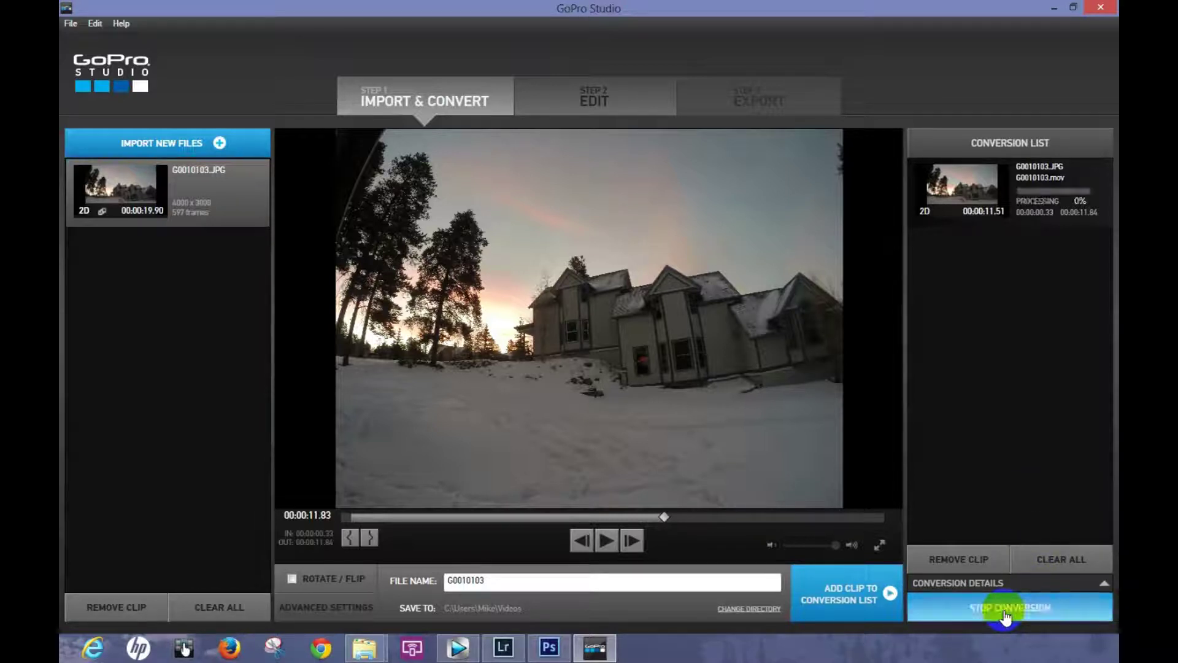
pyautogui.rightClick(1037, 208)
pyautogui.click(1032, 252)
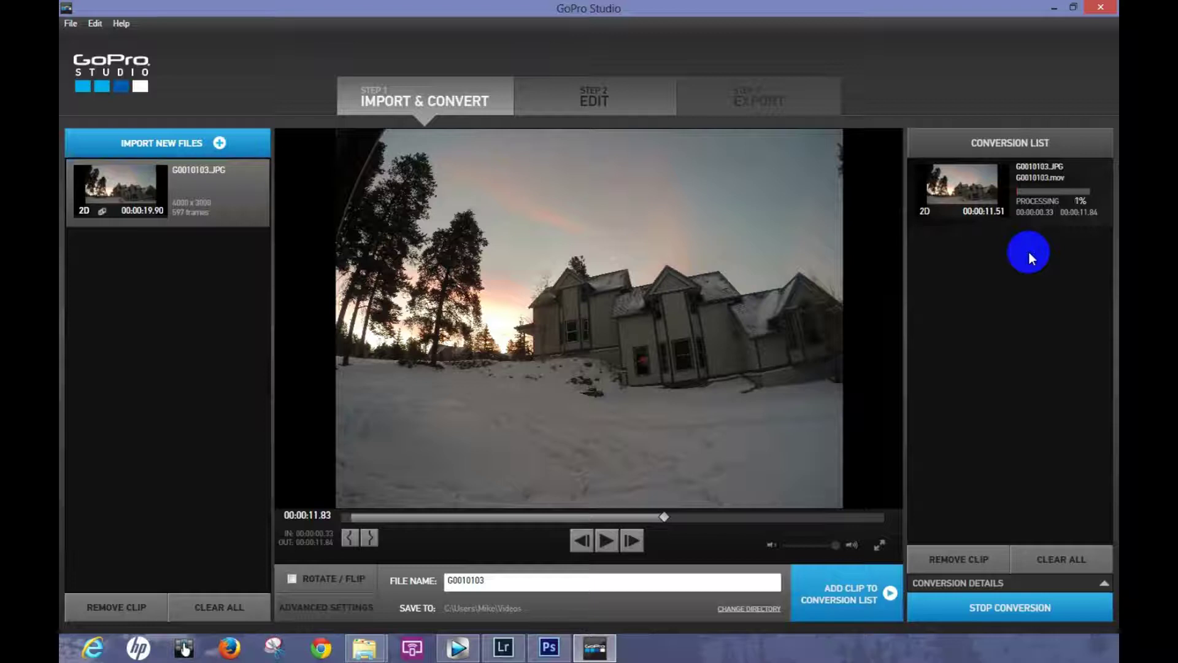
pyautogui.moveTo(1051, 203)
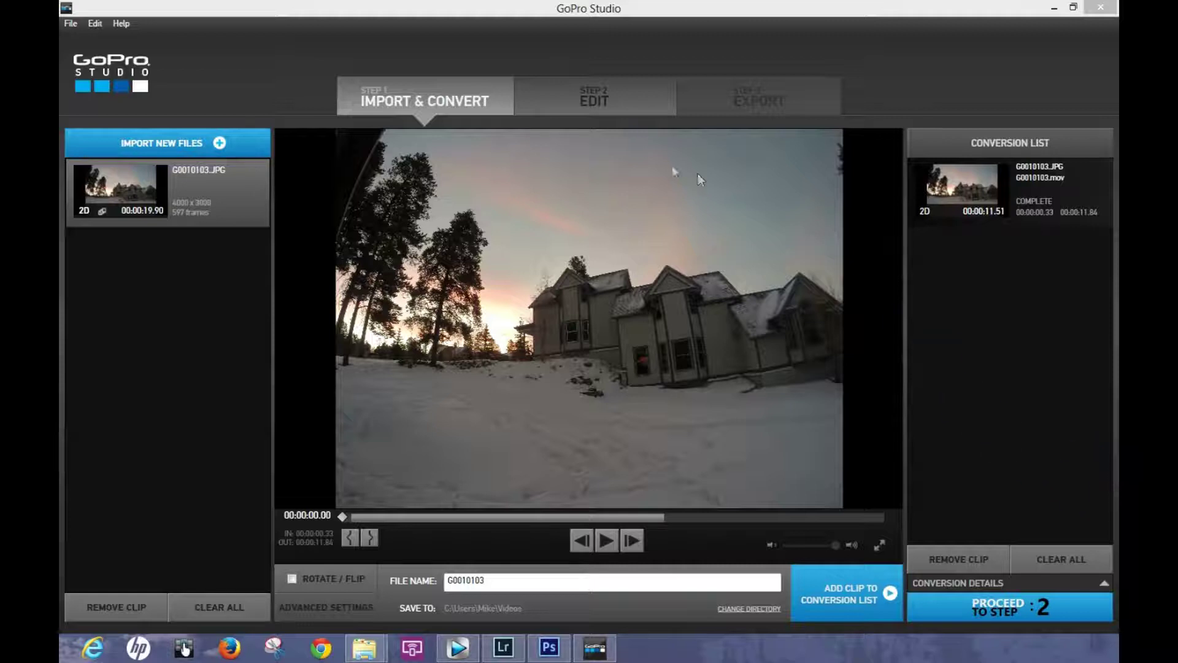
# Step: Proceed to the Edit stage and collapse the video, audio, white balance, image and framing controls
pyautogui.click(583, 109)
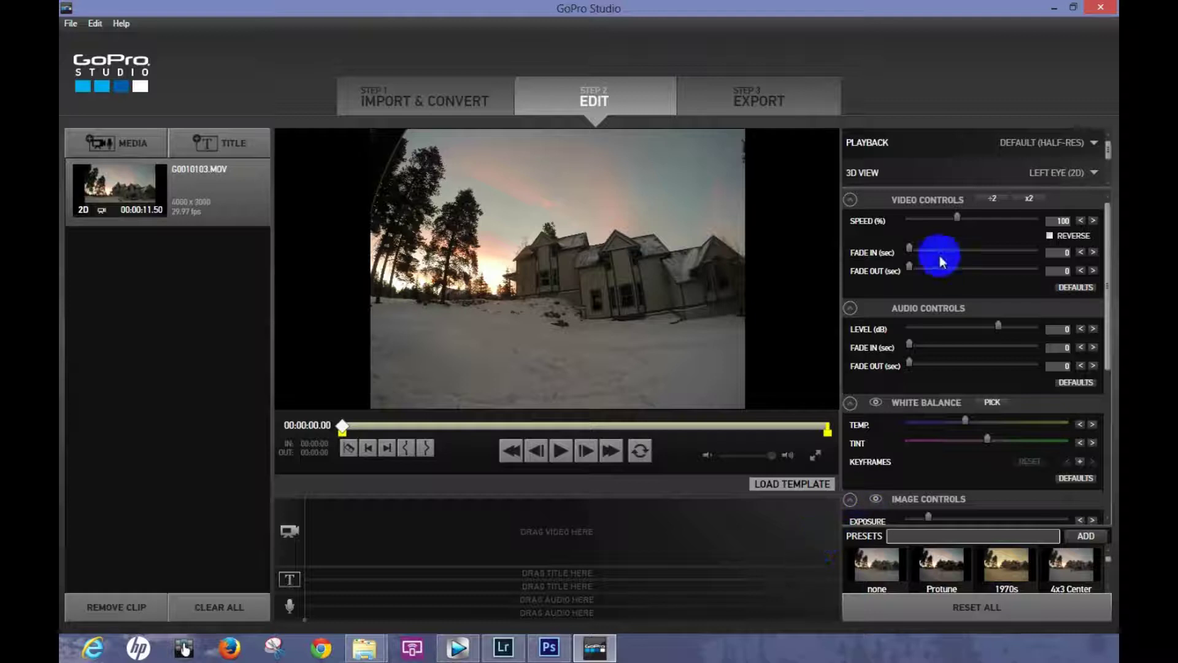
pyautogui.click(851, 200)
pyautogui.click(849, 220)
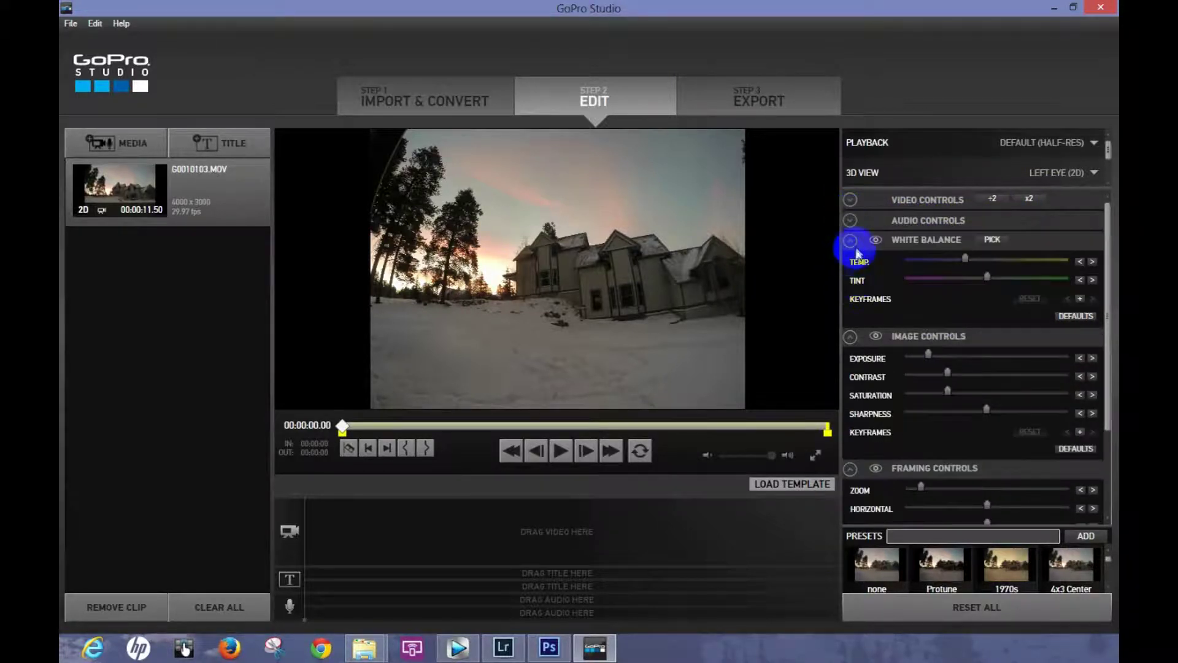
pyautogui.click(852, 244)
pyautogui.click(850, 260)
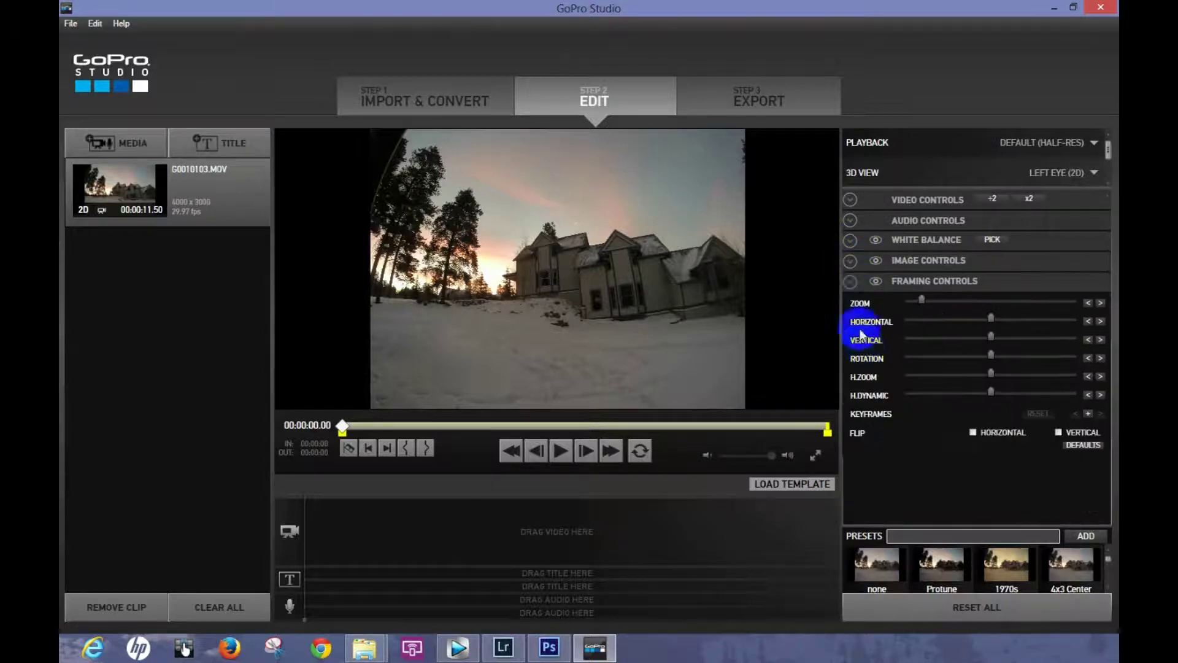
pyautogui.click(851, 282)
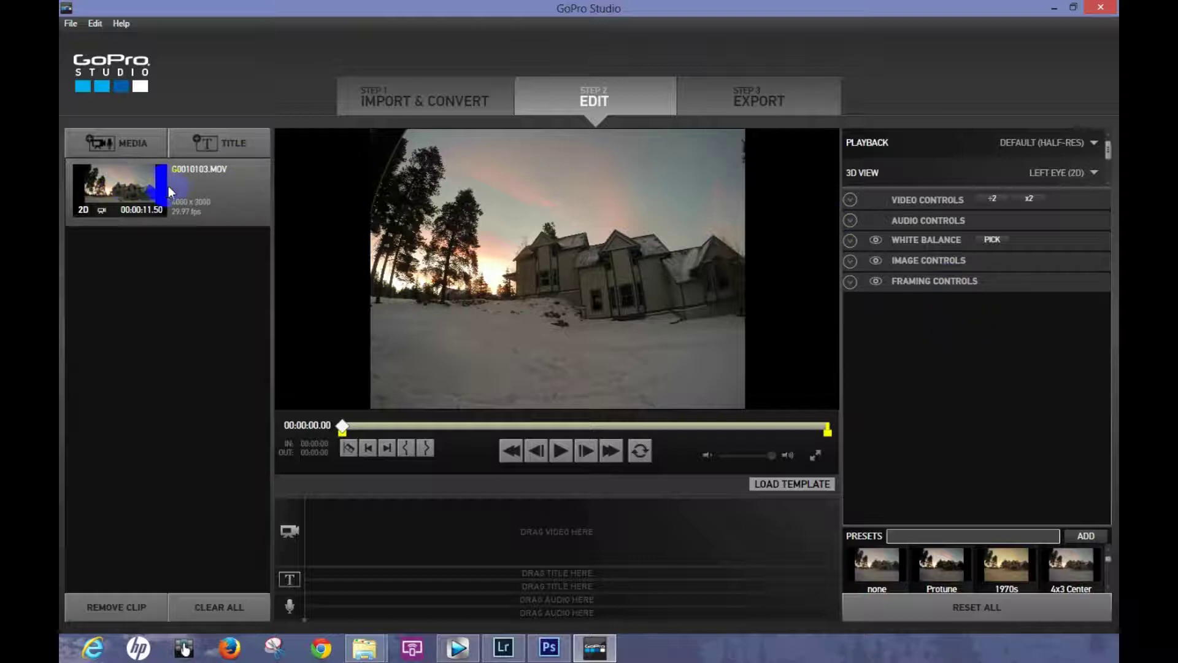
# Step: Place the G0010103.MOV clip at the start of the timeline's video track and preview its playback
pyautogui.moveTo(190, 189); pyautogui.dragTo(321, 526)
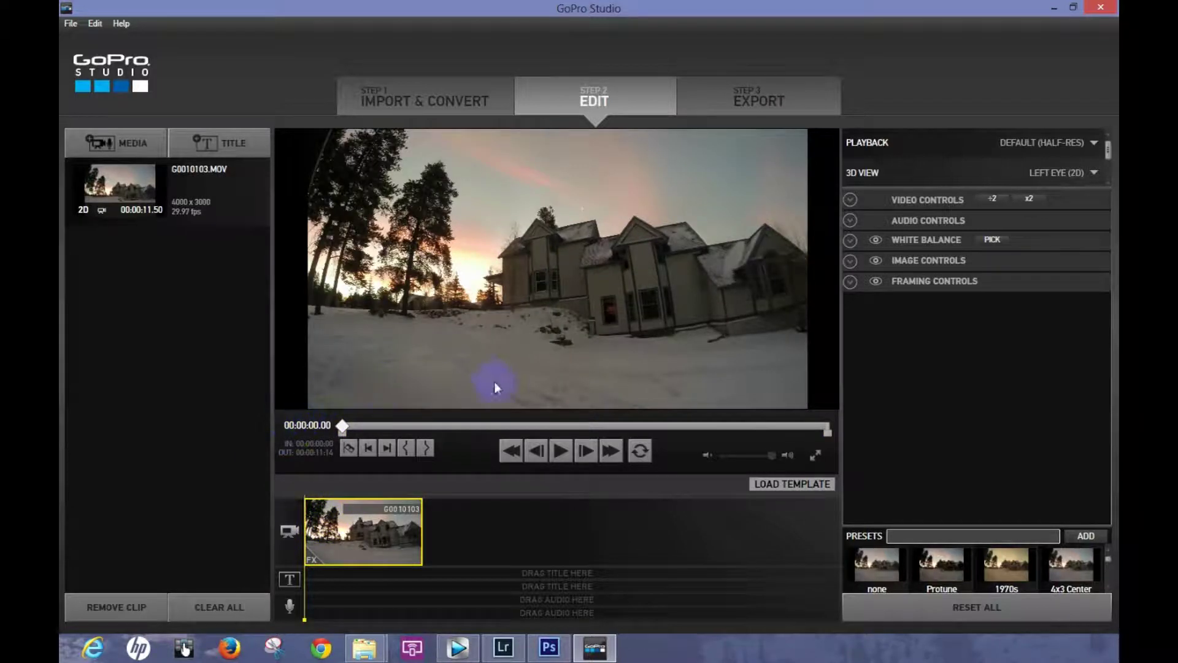
pyautogui.click(562, 451)
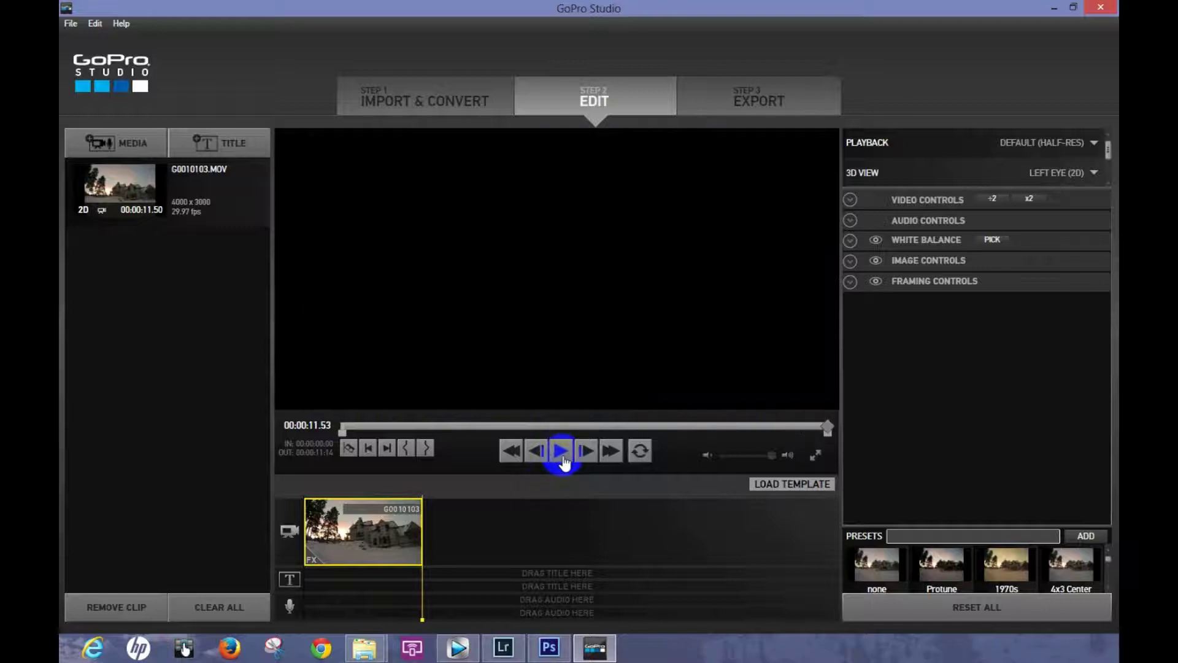
pyautogui.click(561, 454)
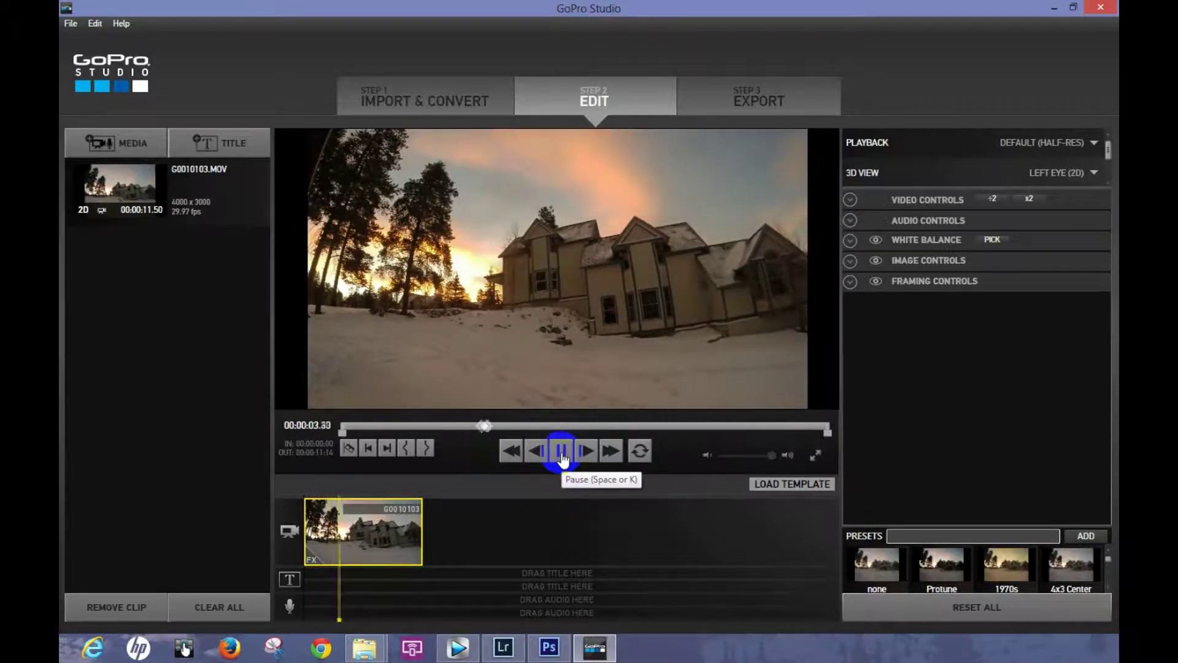
pyautogui.click(562, 456)
# Step: Scrub the clip back to about 00:00:01.43, play it briefly and scrub back to about 00:00:01.57
pyautogui.click(510, 426)
pyautogui.moveTo(510, 424); pyautogui.dragTo(405, 430)
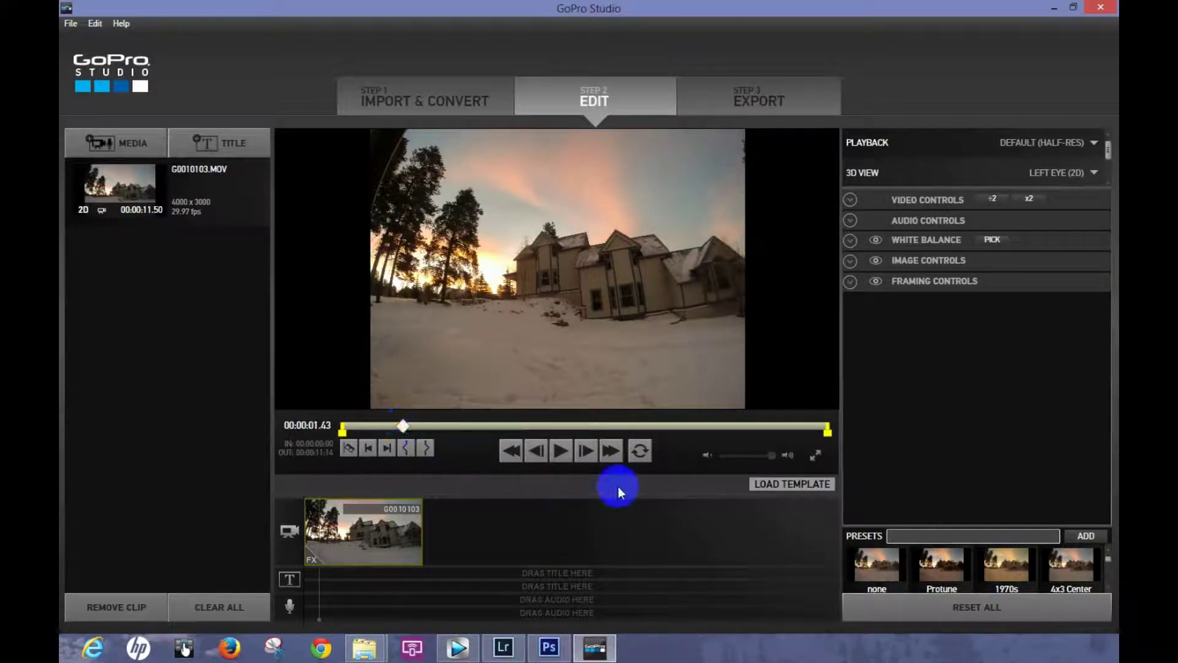
pyautogui.click(561, 453)
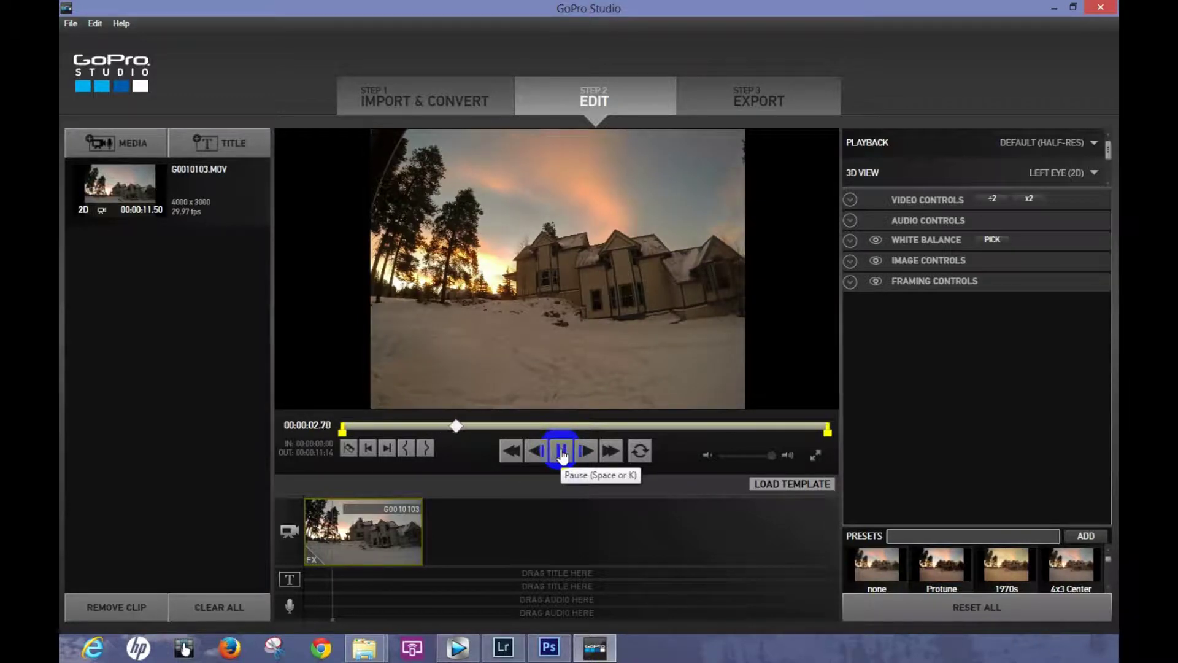
pyautogui.click(561, 453)
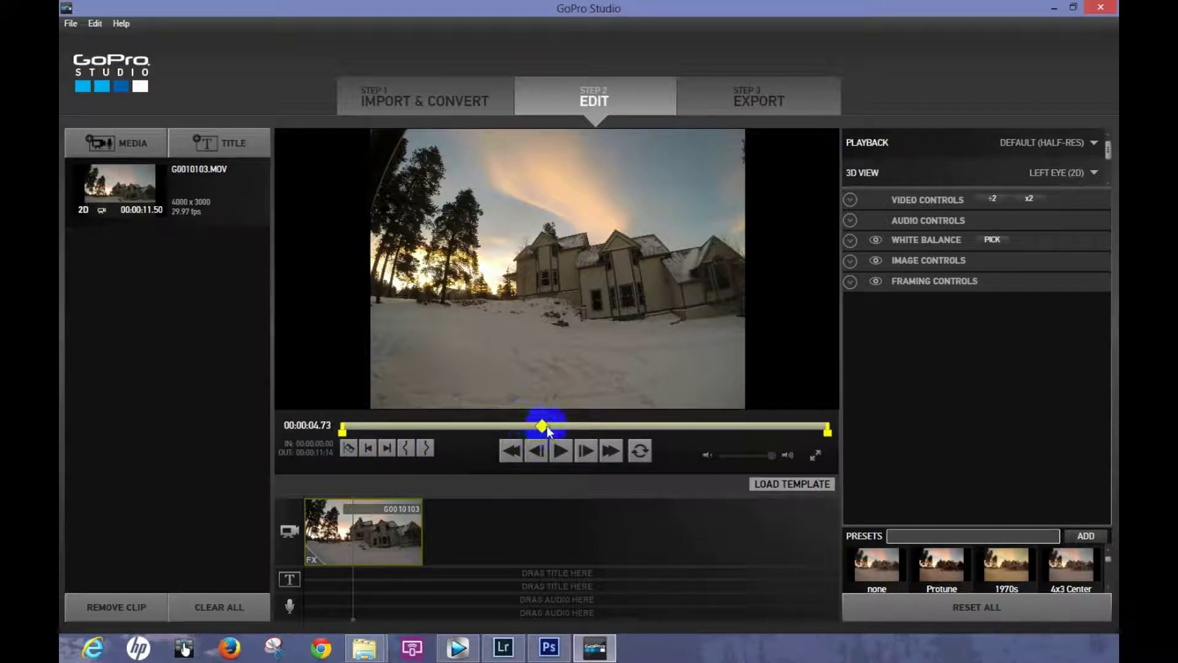
pyautogui.moveTo(543, 428); pyautogui.dragTo(526, 428)
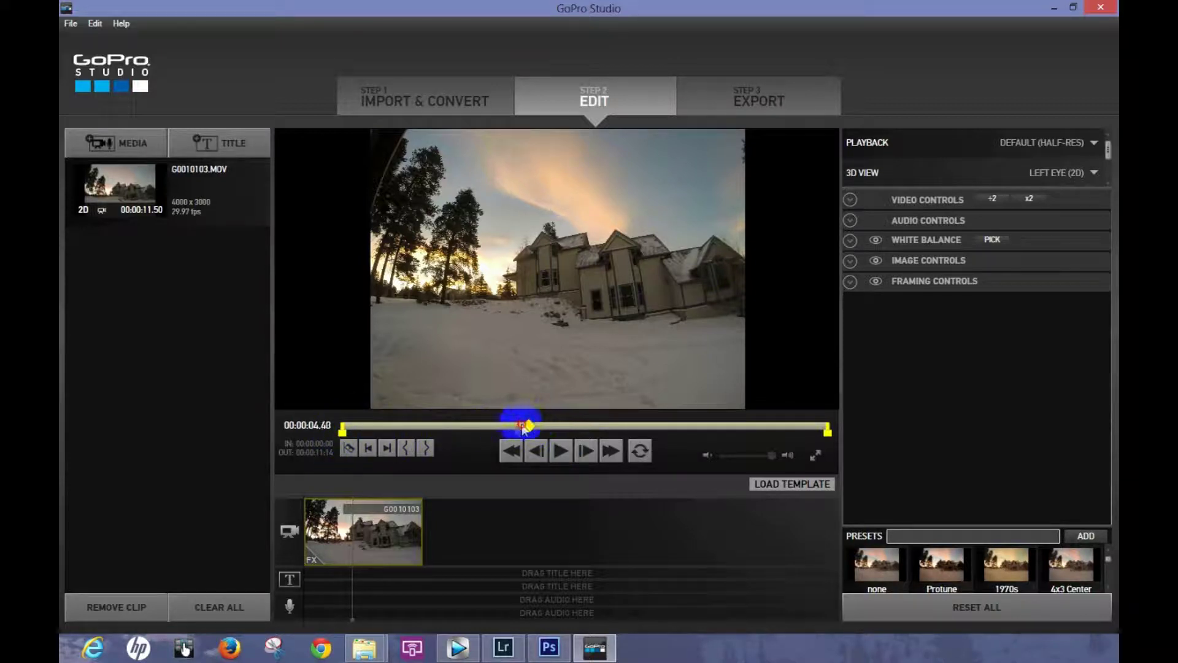
pyautogui.moveTo(427, 431); pyautogui.dragTo(409, 426)
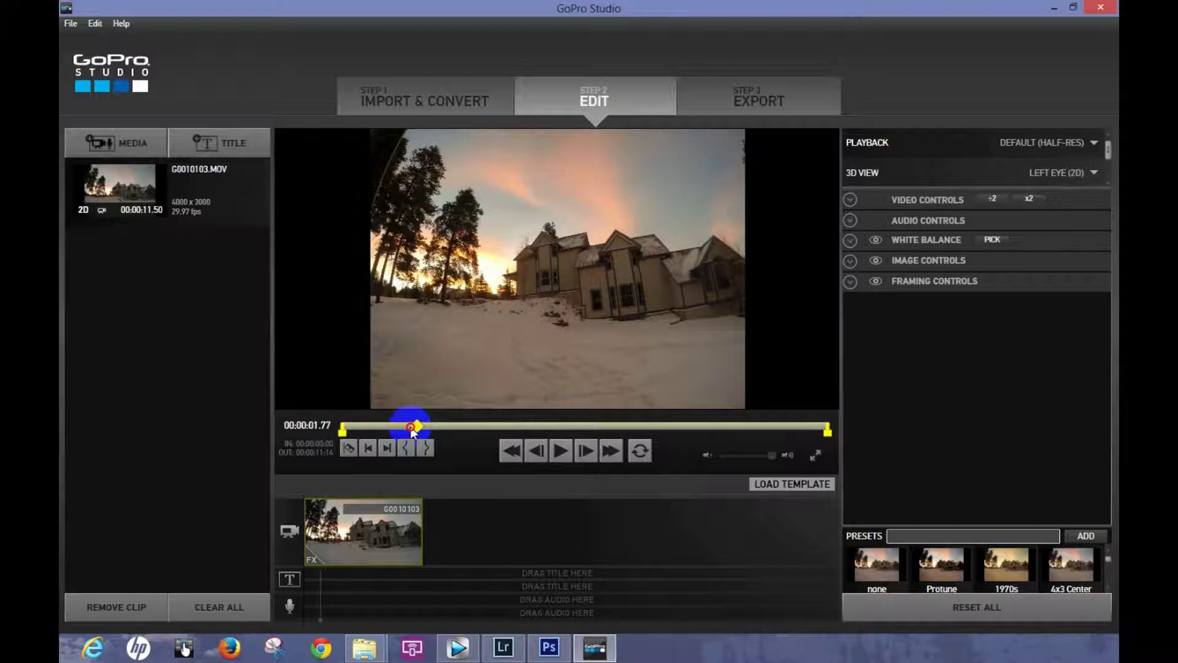
# Step: Move the timeline playhead back near the beginning of the placed clip and play the timeline from there
pyautogui.click(320, 578)
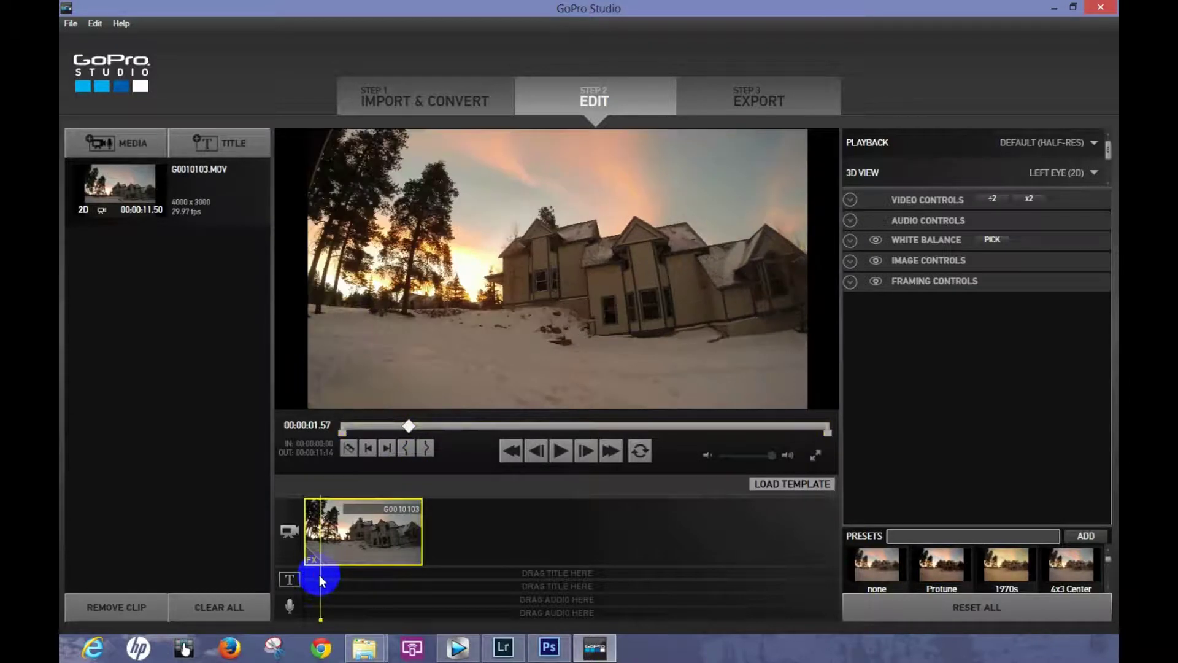
pyautogui.click(337, 580)
pyautogui.moveTo(337, 580); pyautogui.dragTo(308, 583)
pyautogui.click(561, 451)
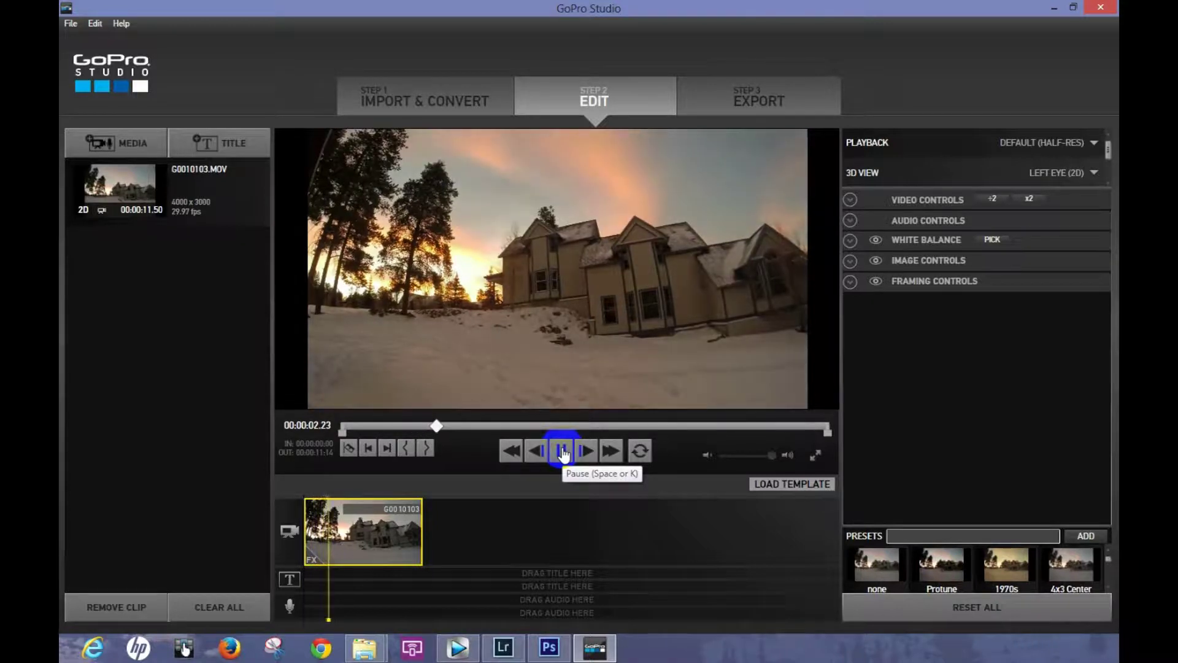
# Step: Pause playback at about 00:00:03.20, mark the clip's in point there and play the trimmed clip
pyautogui.click(563, 452)
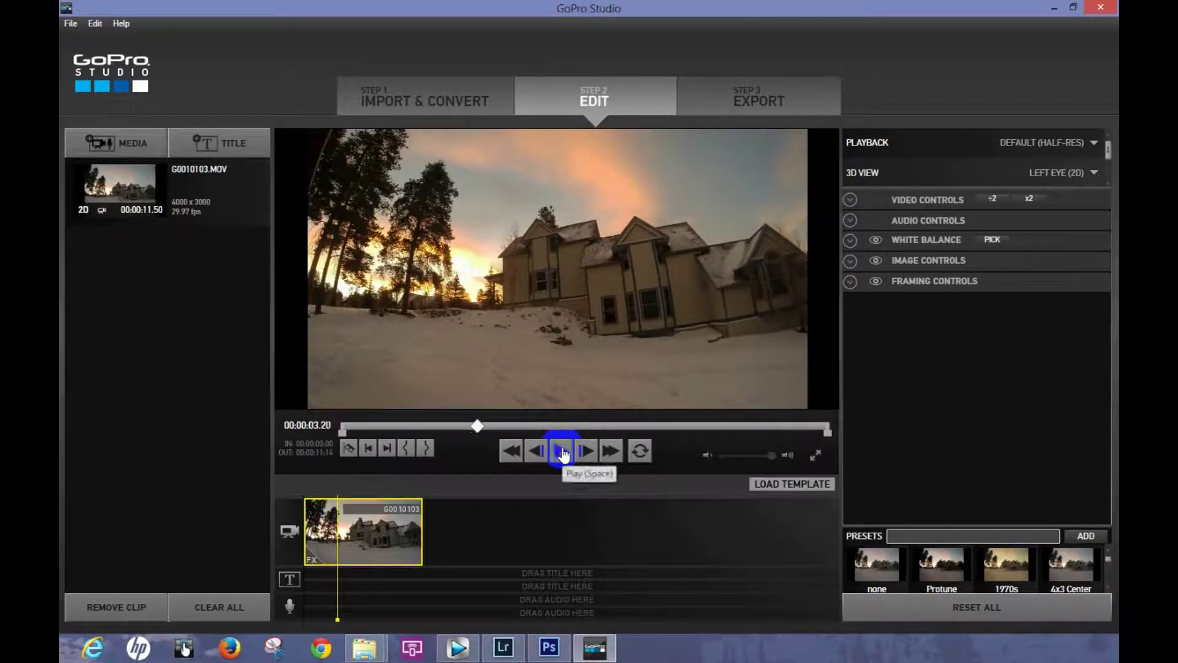
pyautogui.click(404, 454)
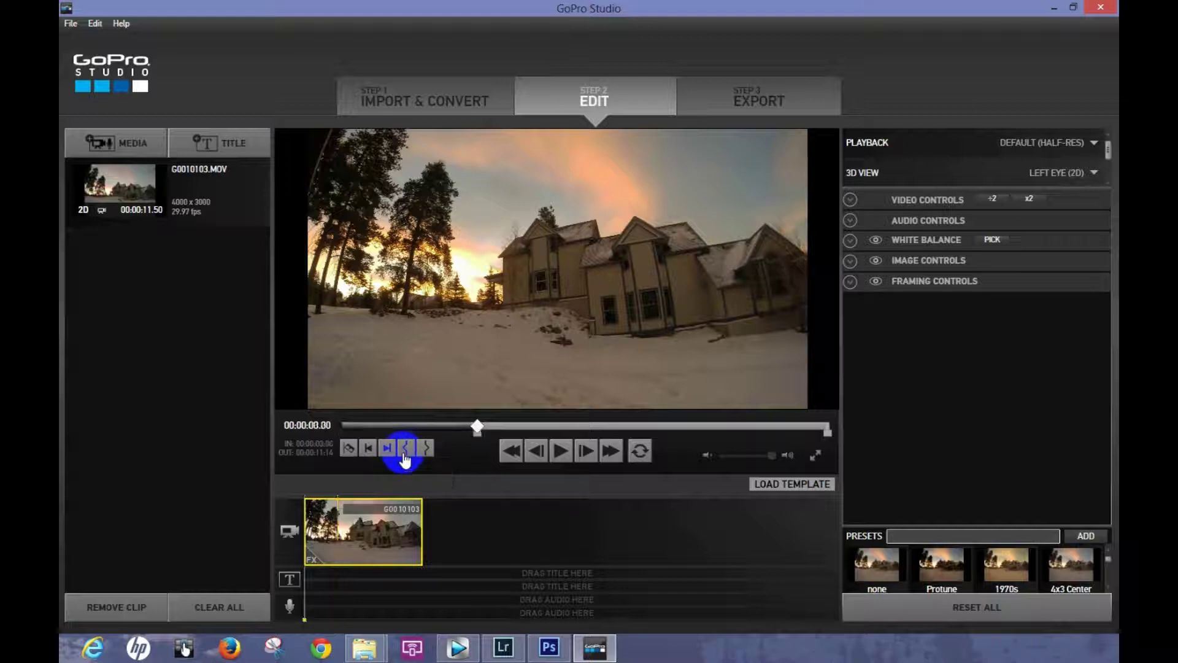
pyautogui.click(561, 452)
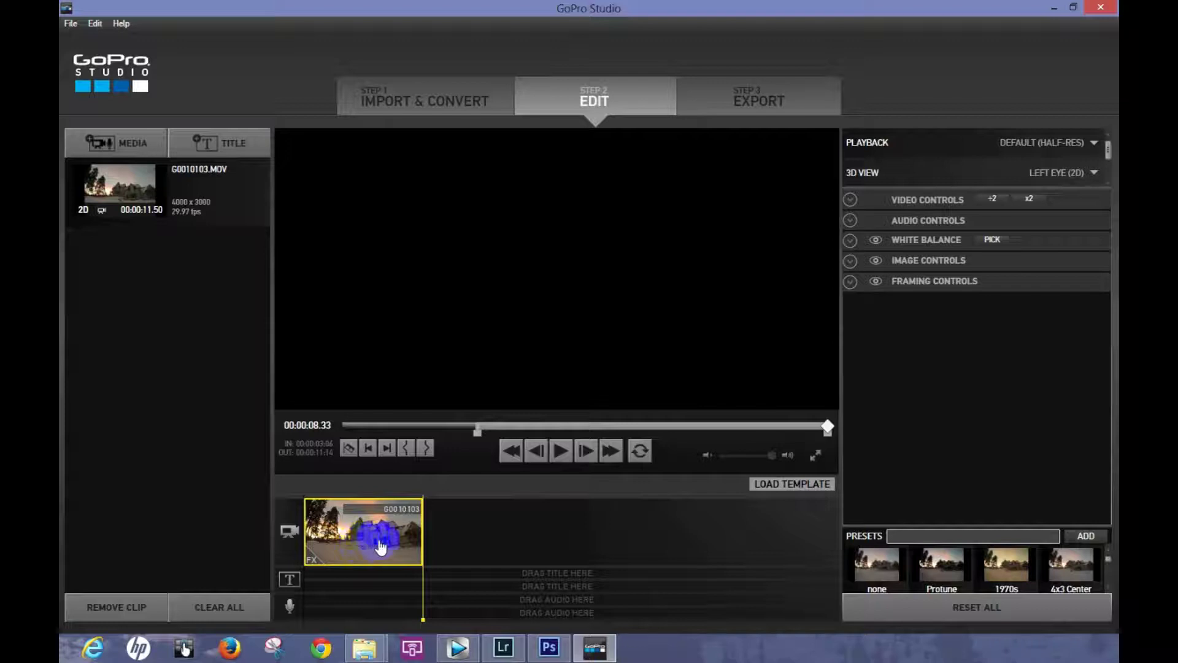
# Step: Look over the export presets, cancel without exporting and move the timeline playhead back to about 00:00:03.33
pyautogui.click(764, 102)
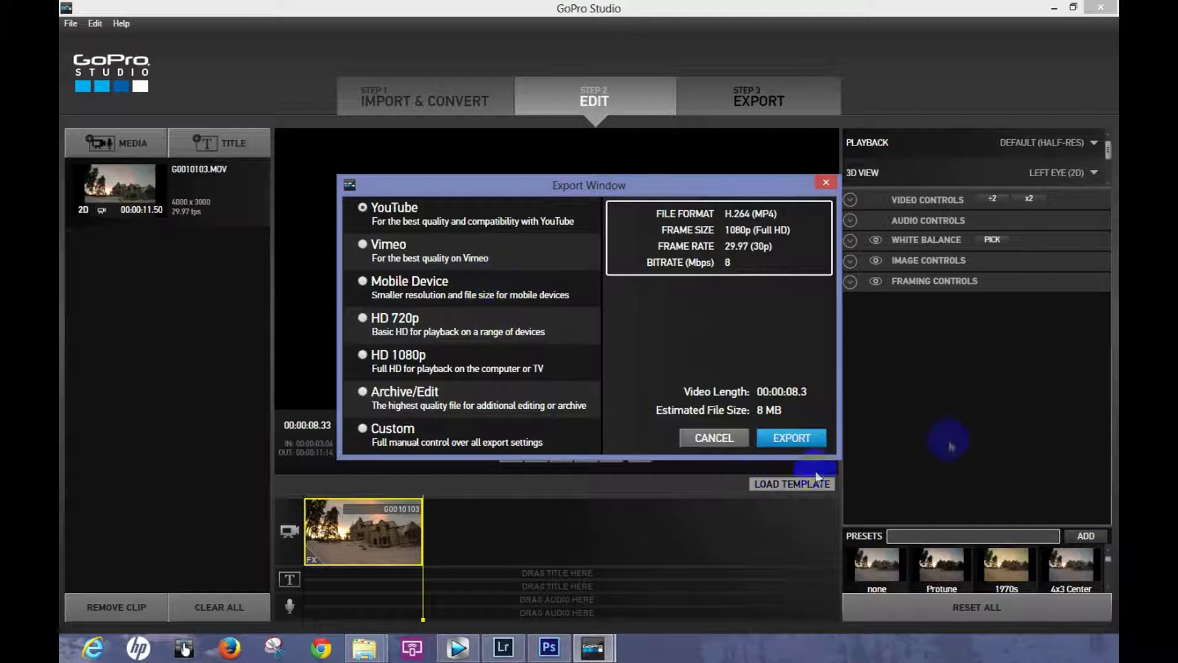
pyautogui.click(725, 437)
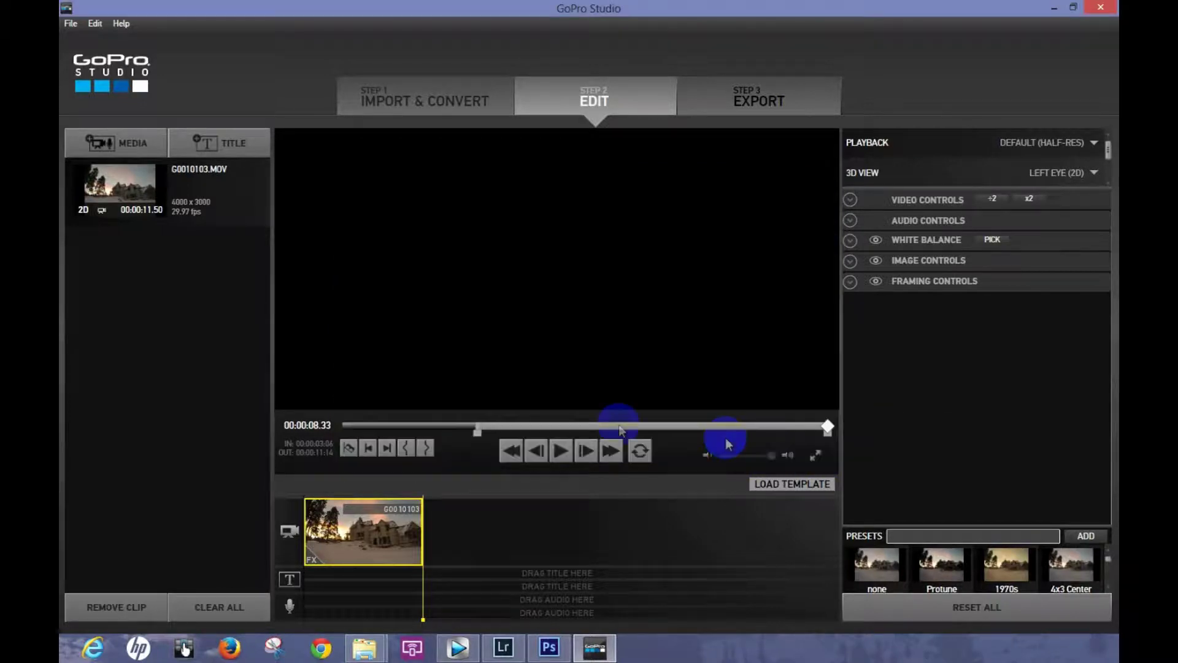
pyautogui.click(375, 594)
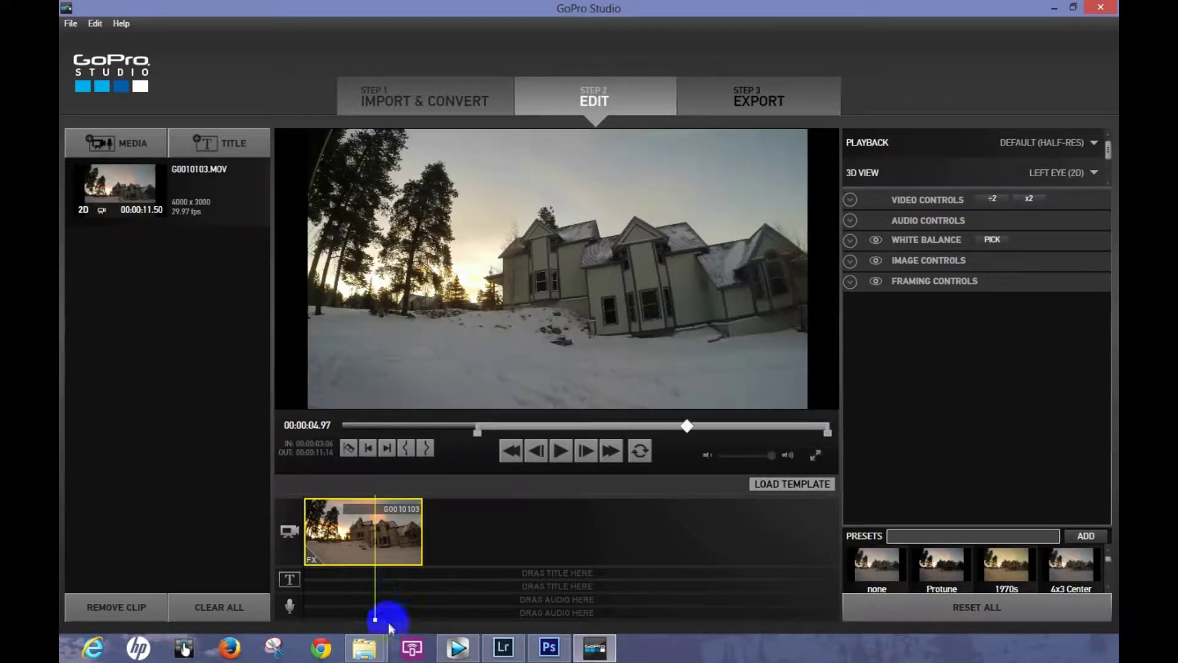
pyautogui.click(363, 621)
pyautogui.moveTo(363, 623); pyautogui.dragTo(353, 623)
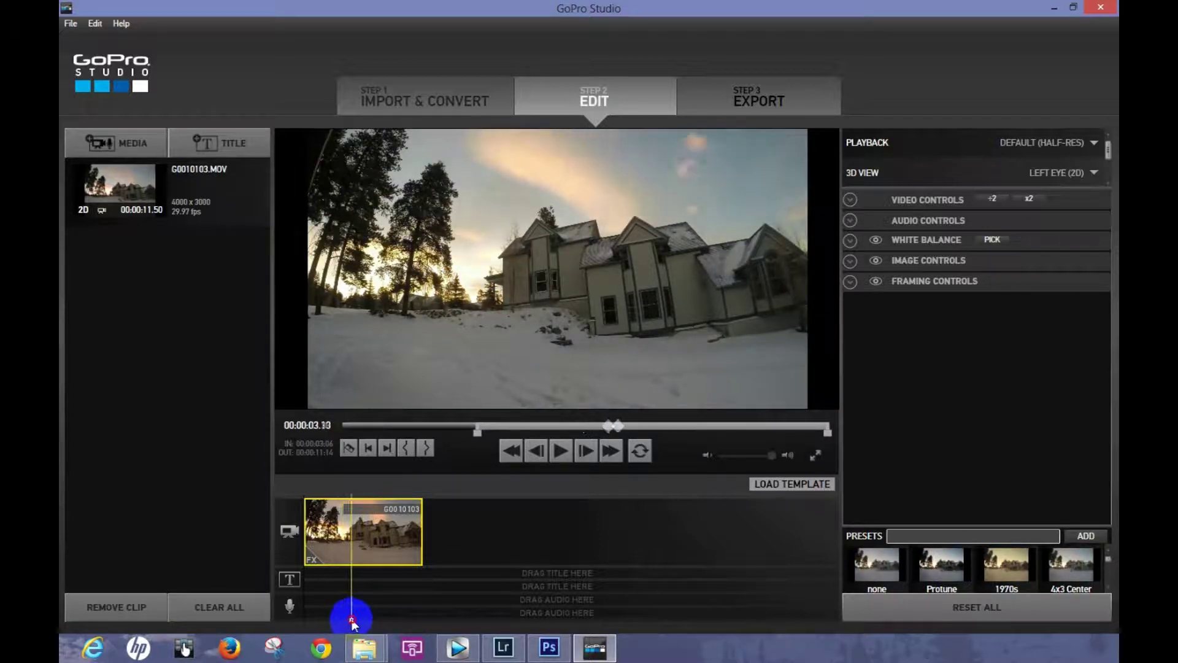
# Step: Expand the video controls, set the clip's speed to 134 % and preview it
pyautogui.click(852, 200)
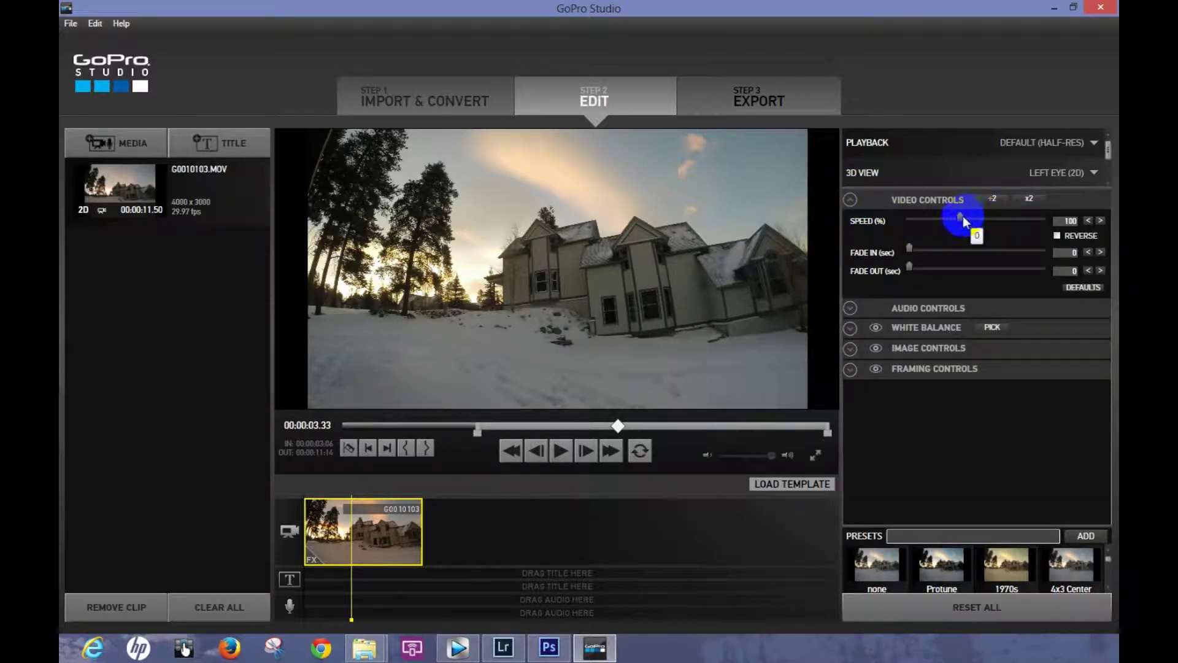
pyautogui.moveTo(960, 218); pyautogui.dragTo(969, 220)
pyautogui.click(562, 453)
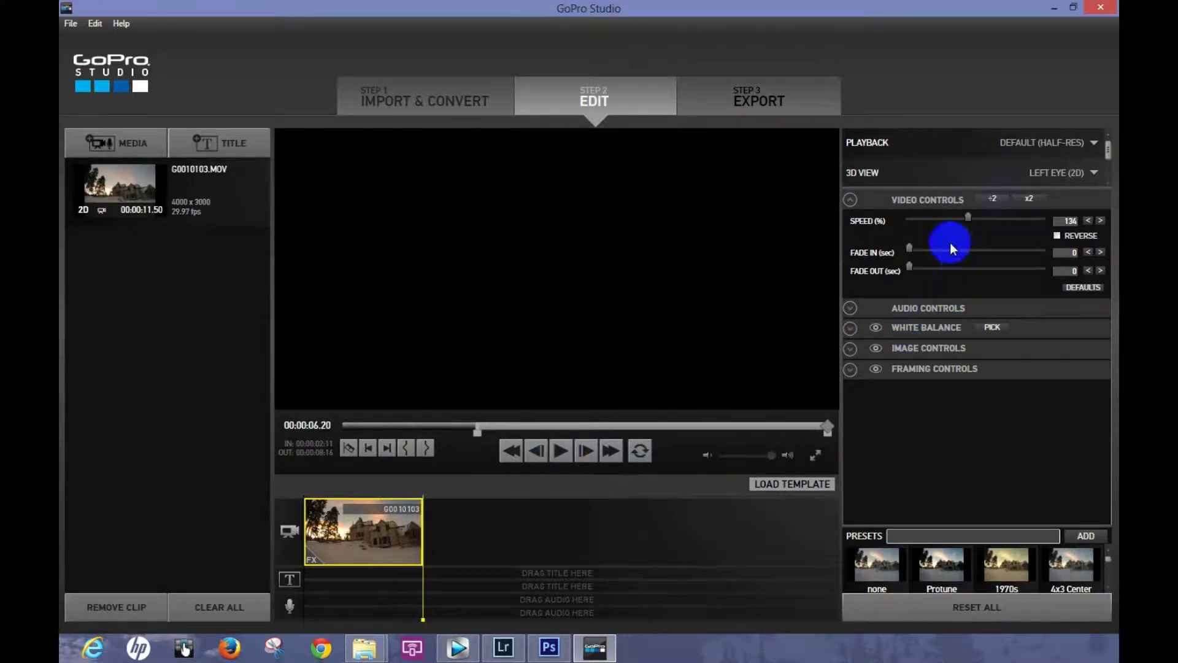
# Step: Try a clip speed of 51 %, preview it from near the start and return the speed to 100 %
pyautogui.moveTo(968, 222); pyautogui.dragTo(951, 223)
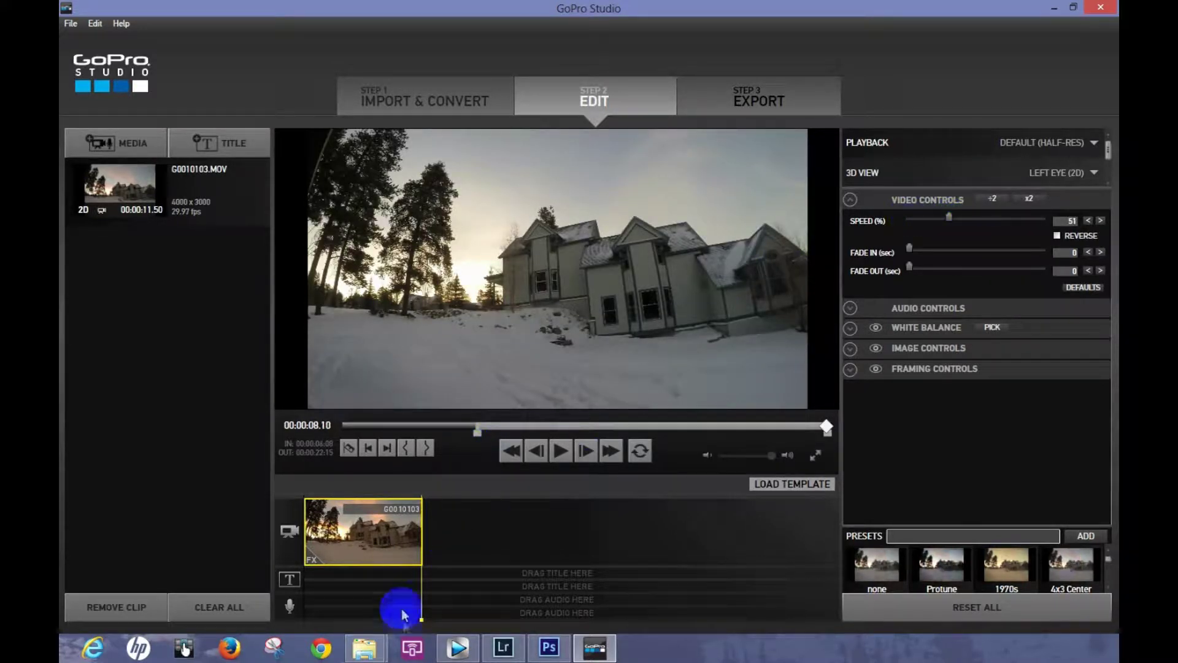
pyautogui.moveTo(421, 623); pyautogui.dragTo(308, 620)
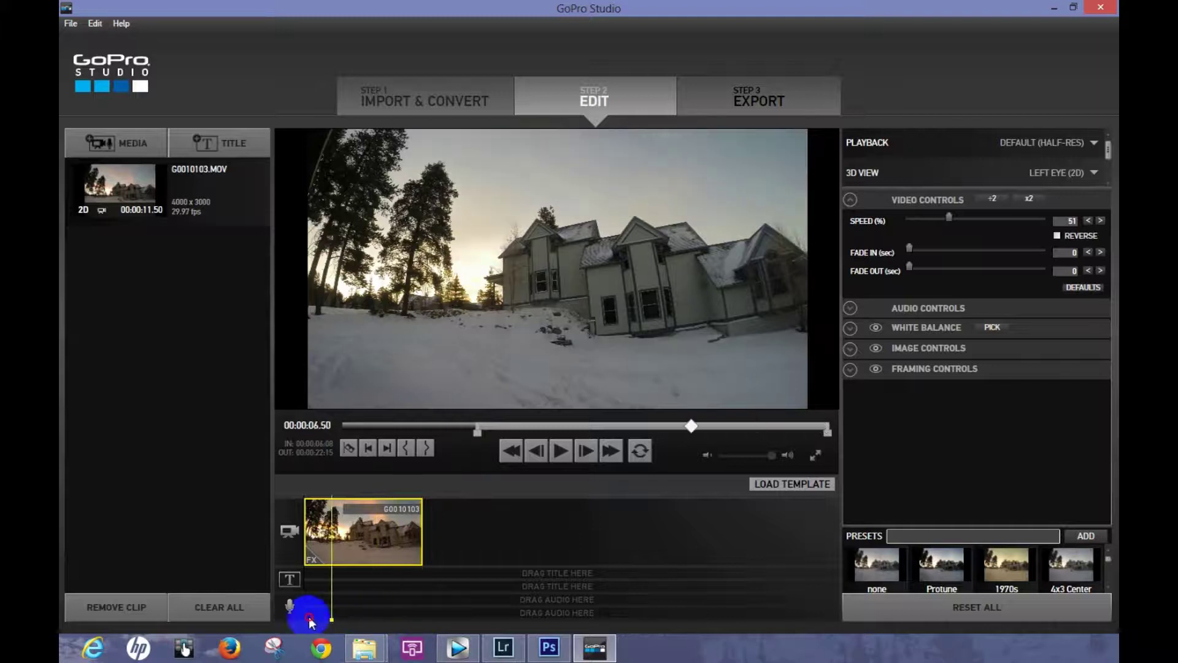
pyautogui.click(561, 451)
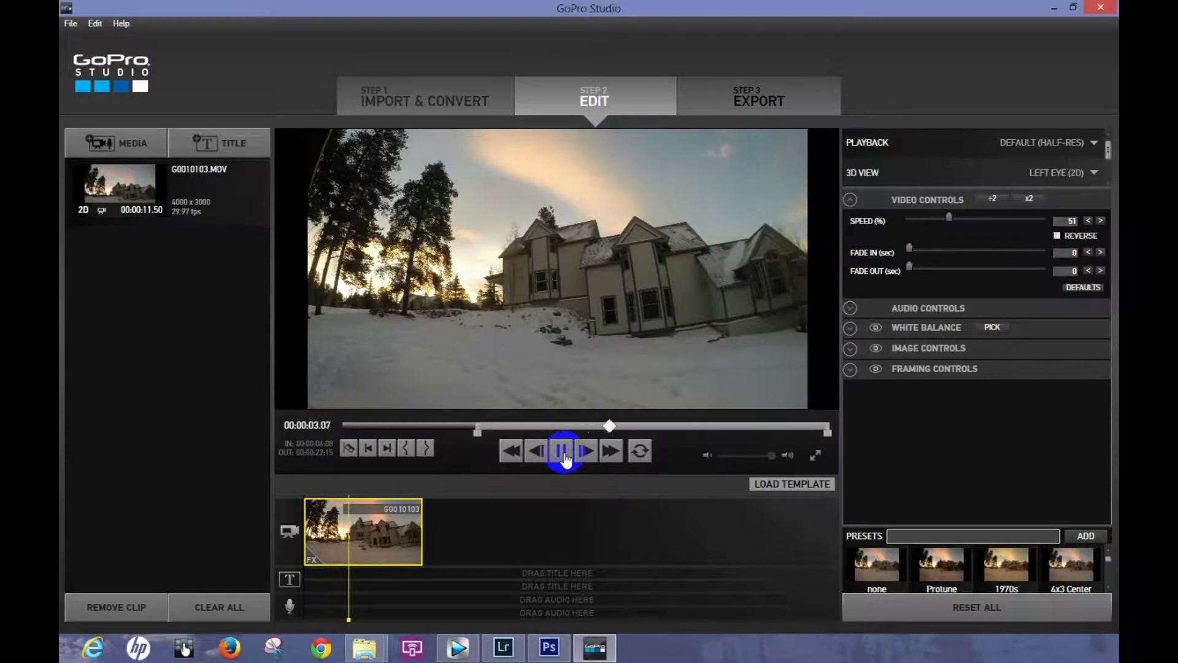
pyautogui.click(565, 457)
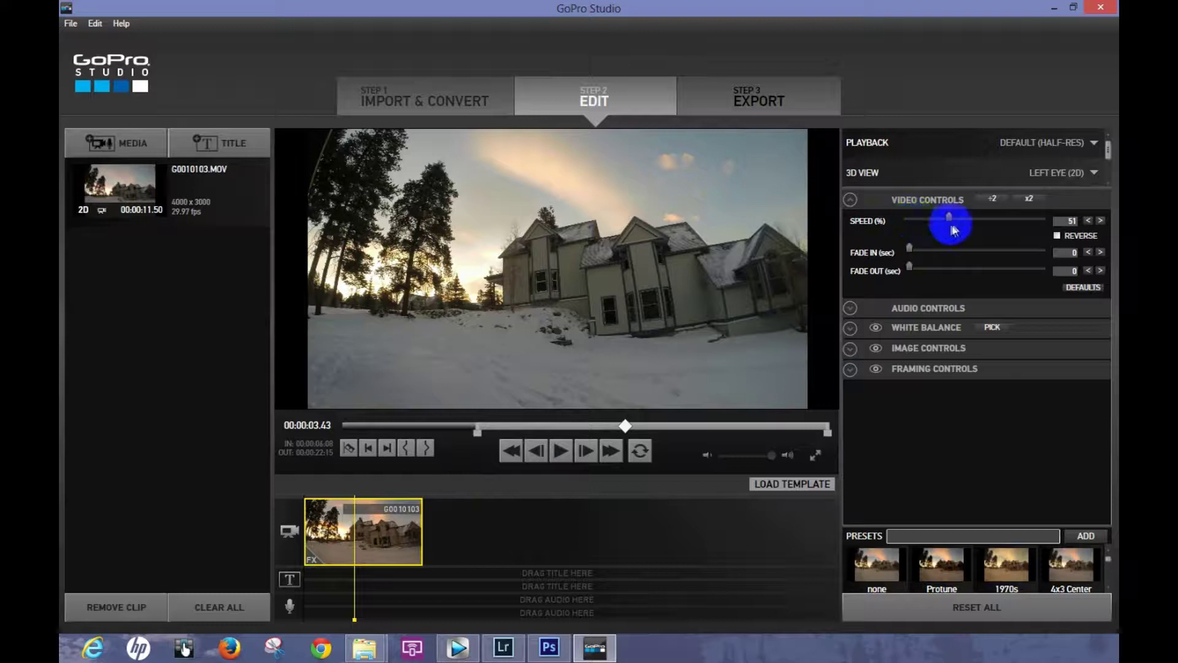
pyautogui.moveTo(953, 219); pyautogui.dragTo(966, 221)
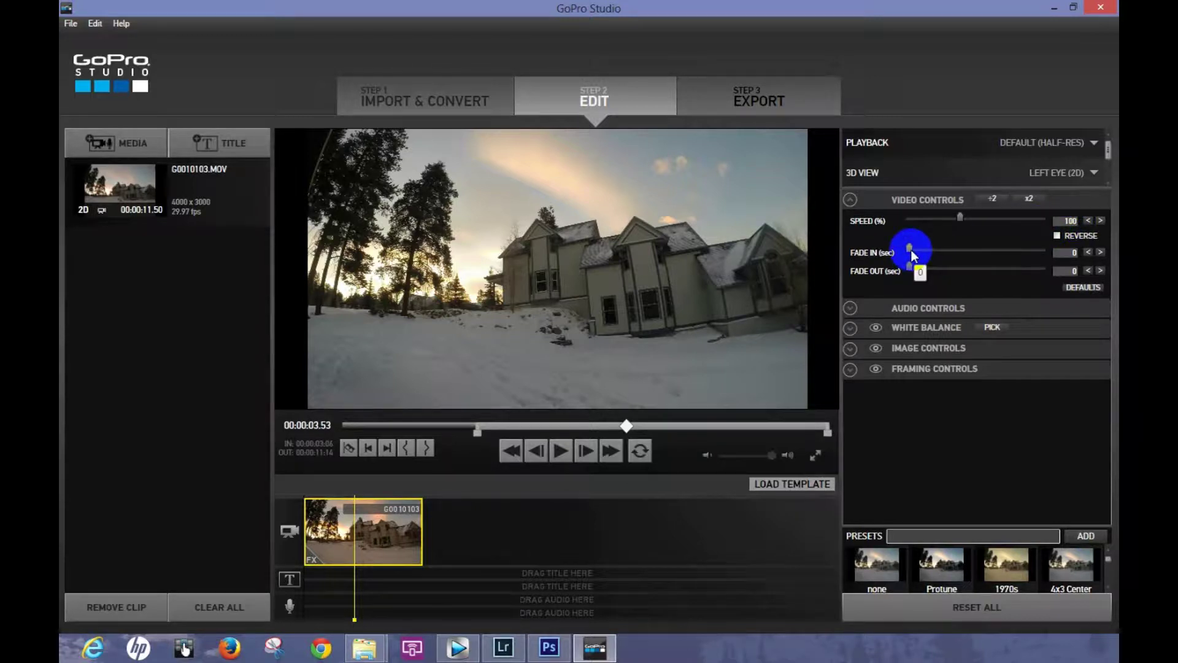
# Step: Try a 1-second video fade-in and 1.1-second fade-out, preview the clip from its start and reset both fades to 0
pyautogui.moveTo(911, 251); pyautogui.dragTo(924, 254)
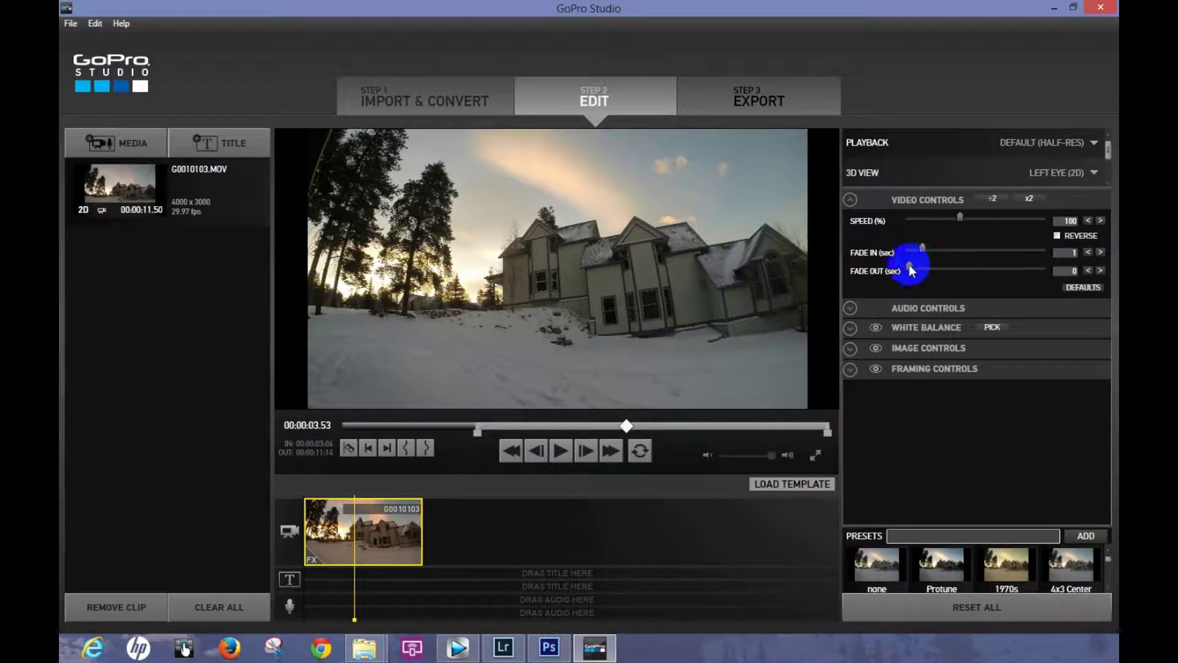
pyautogui.moveTo(908, 268); pyautogui.dragTo(920, 272)
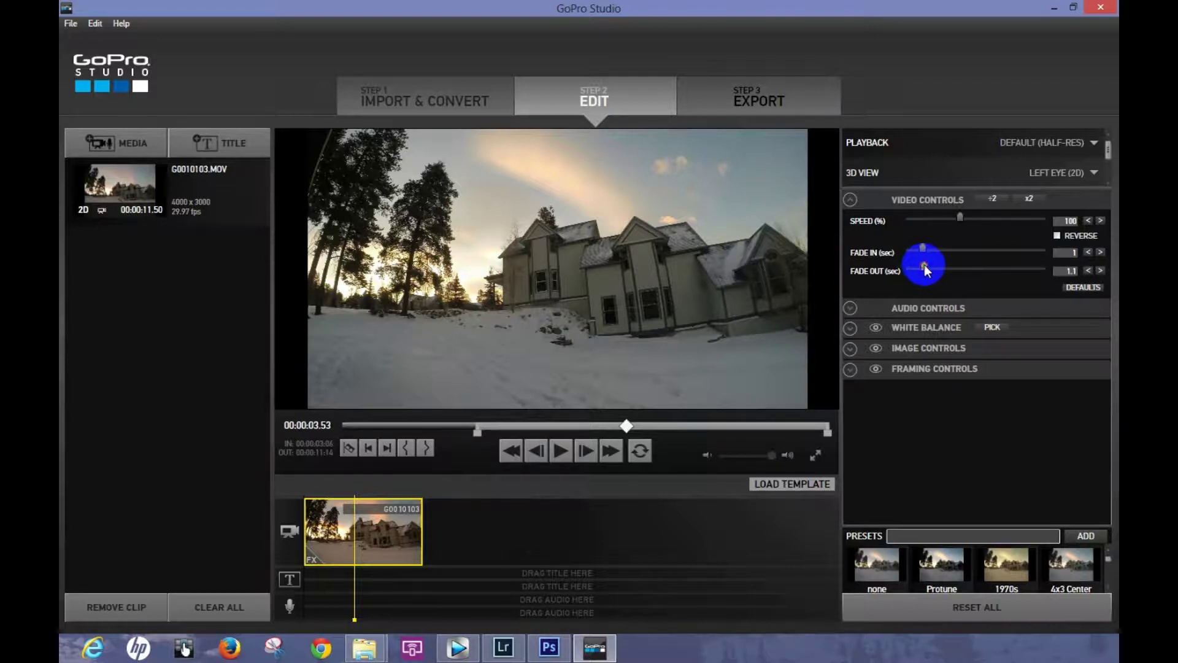
pyautogui.click(515, 453)
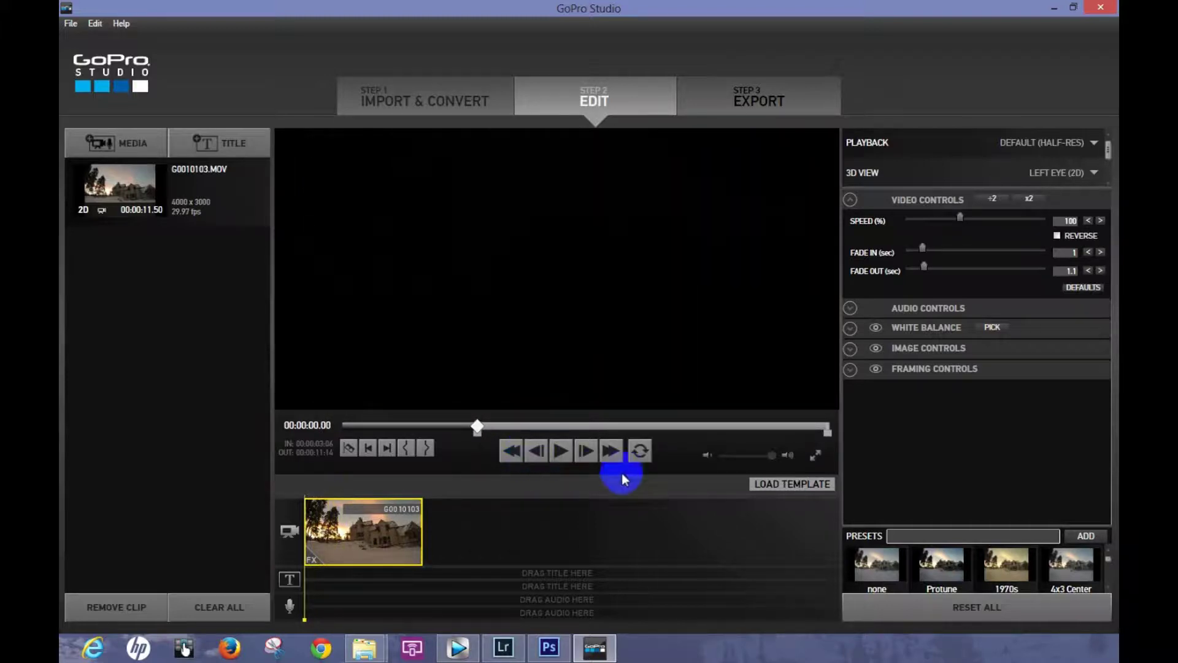
pyautogui.click(560, 451)
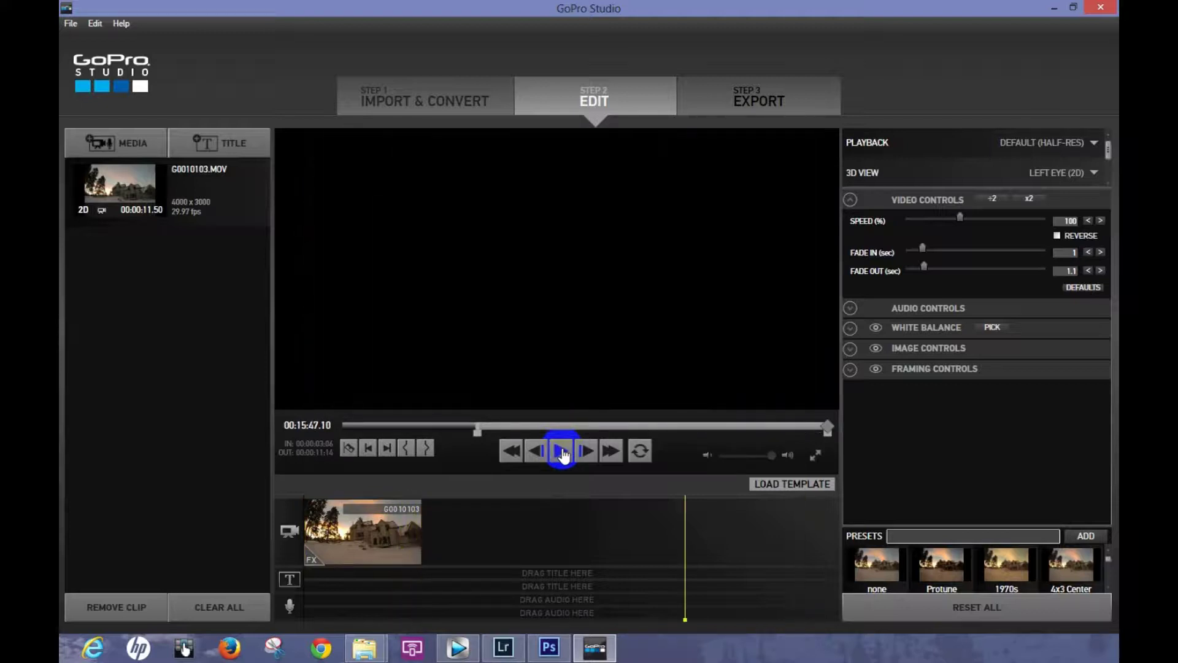
pyautogui.click(943, 264)
pyautogui.moveTo(925, 248); pyautogui.dragTo(805, 368)
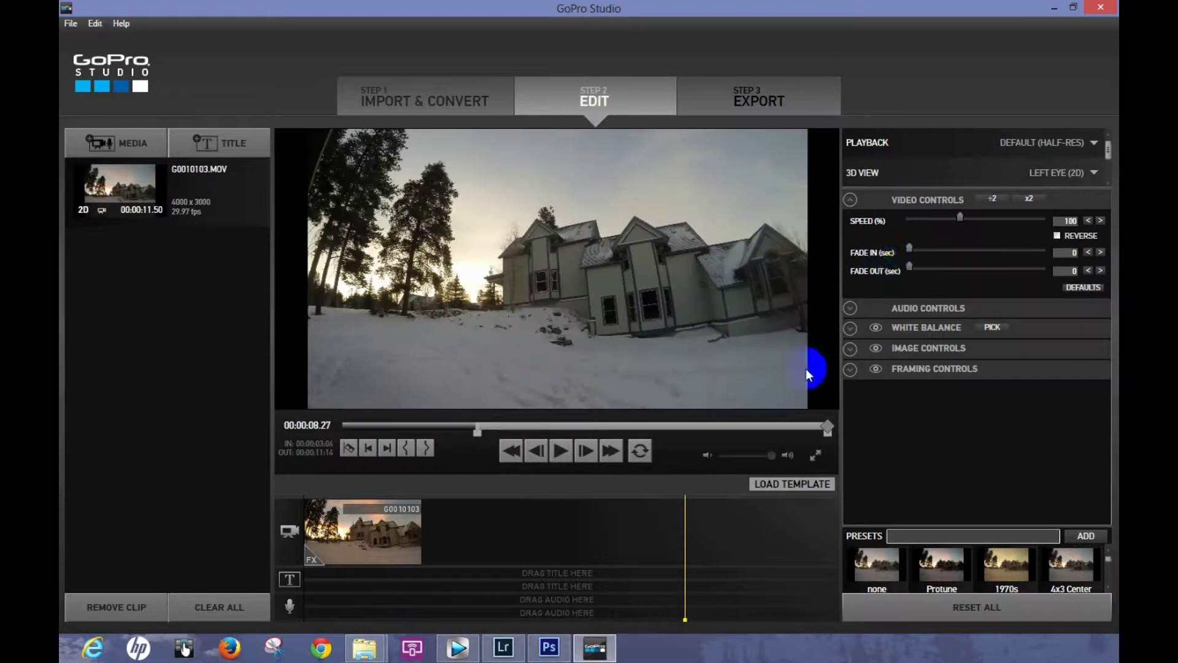
# Step: Expand the audio and white balance controls, warm the clip's colour temperature and shift its tint slightly toward magenta
pyautogui.click(850, 308)
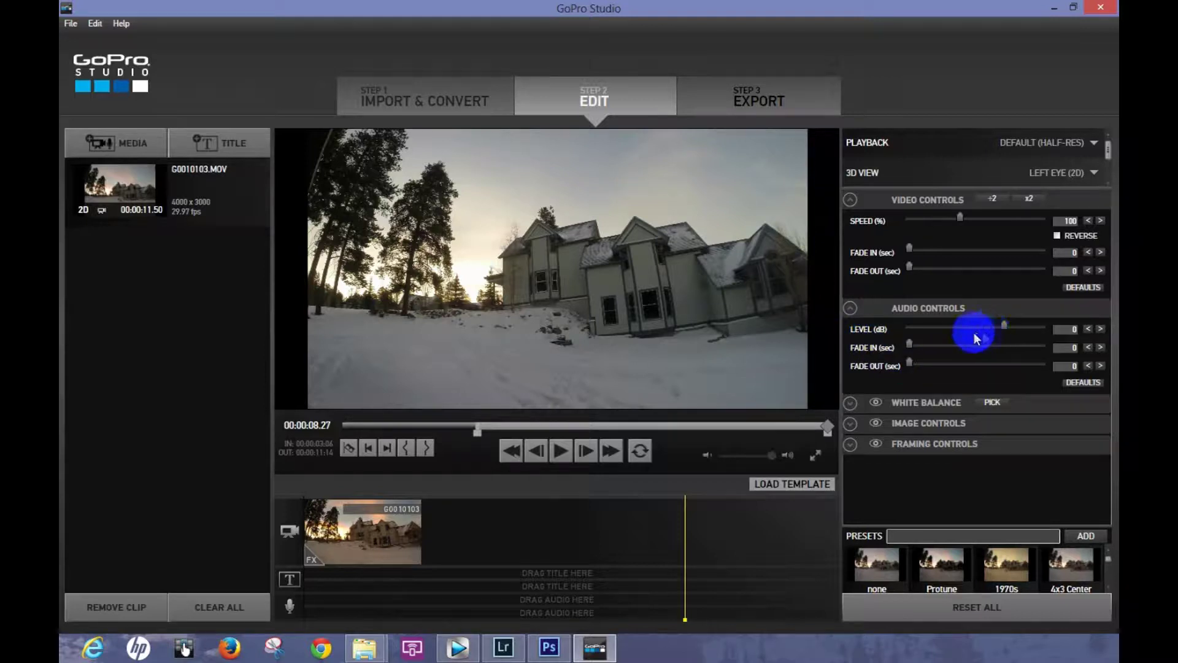
pyautogui.click(850, 403)
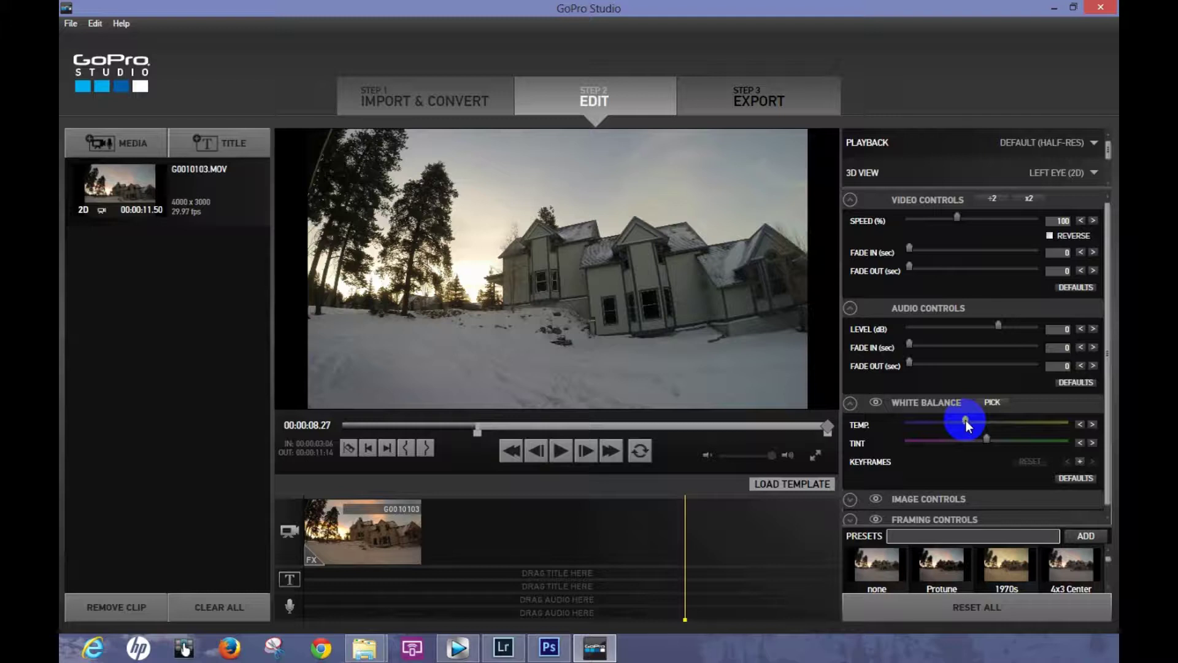
pyautogui.moveTo(966, 419)
pyautogui.mouseDown()
pyautogui.moveTo(994, 421)
pyautogui.moveTo(928, 421)
pyautogui.moveTo(985, 422)
pyautogui.mouseUp()
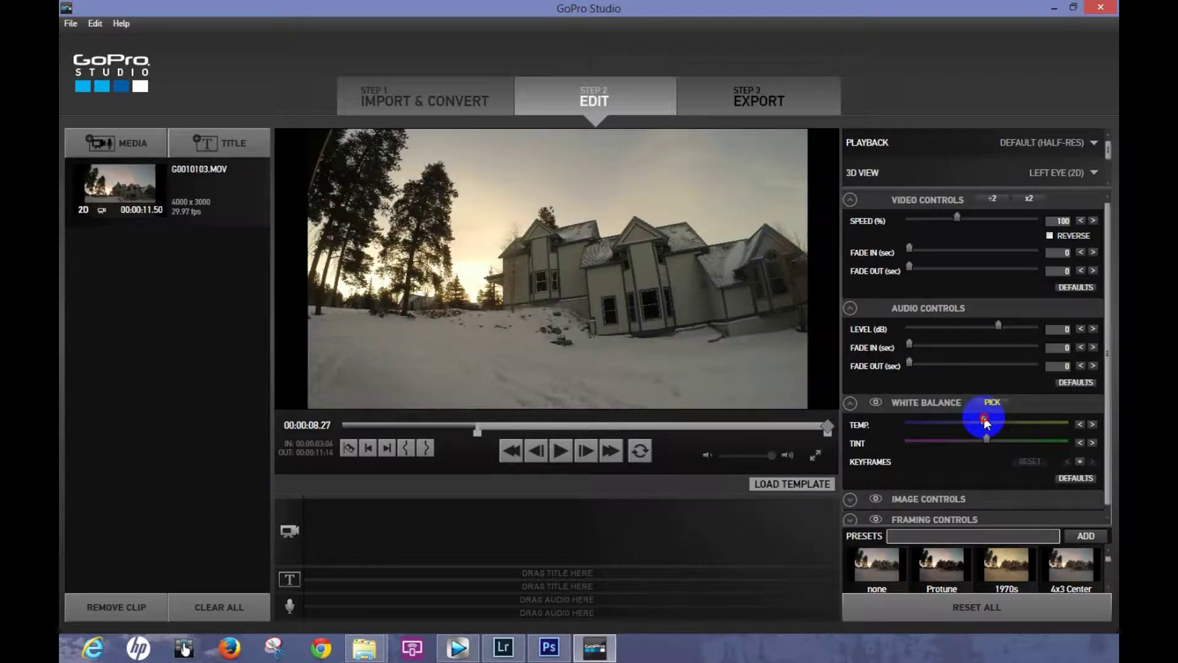
pyautogui.moveTo(986, 437)
pyautogui.mouseDown()
pyautogui.moveTo(1007, 437)
pyautogui.moveTo(982, 437)
pyautogui.mouseUp()
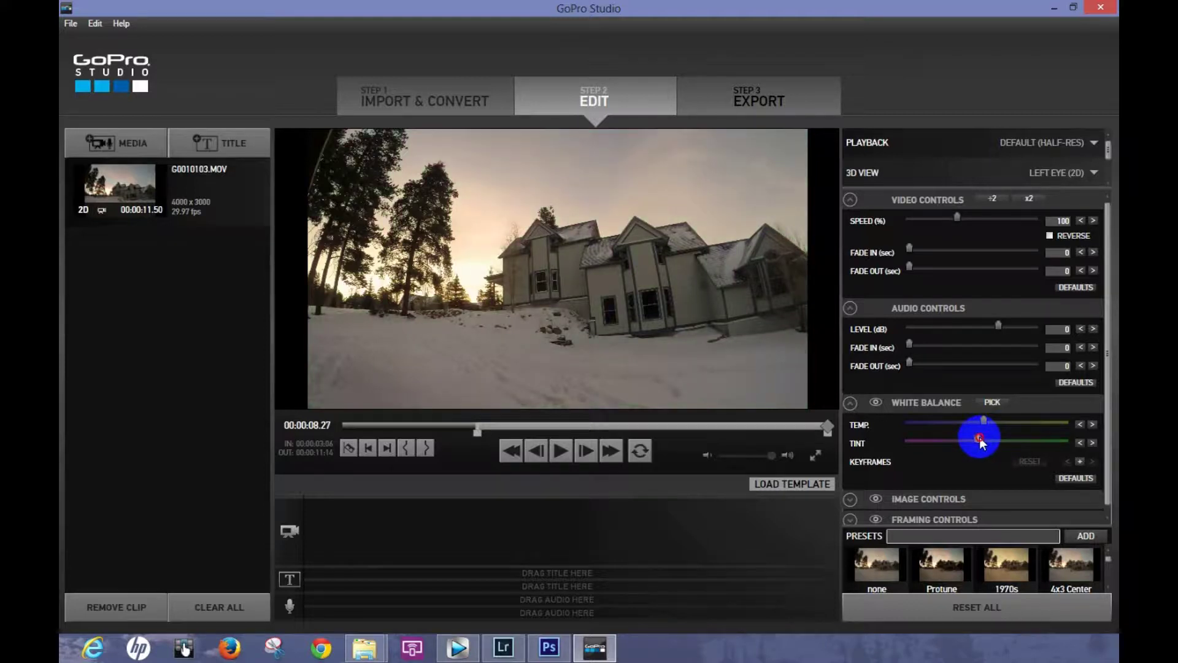
pyautogui.moveTo(980, 440); pyautogui.dragTo(978, 437)
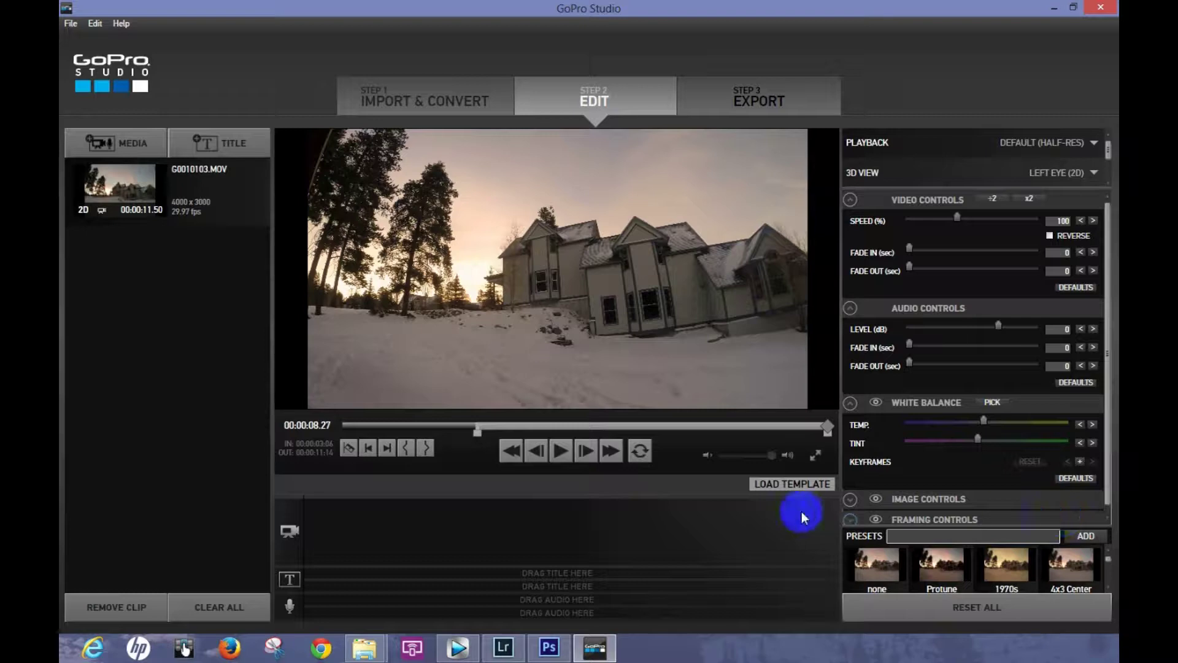
# Step: Expand the image controls, lower the exposure slightly, raise contrast and saturation, and increase sharpness to about 0.13
pyautogui.click(851, 499)
pyautogui.moveTo(1105, 383); pyautogui.dragTo(1108, 477)
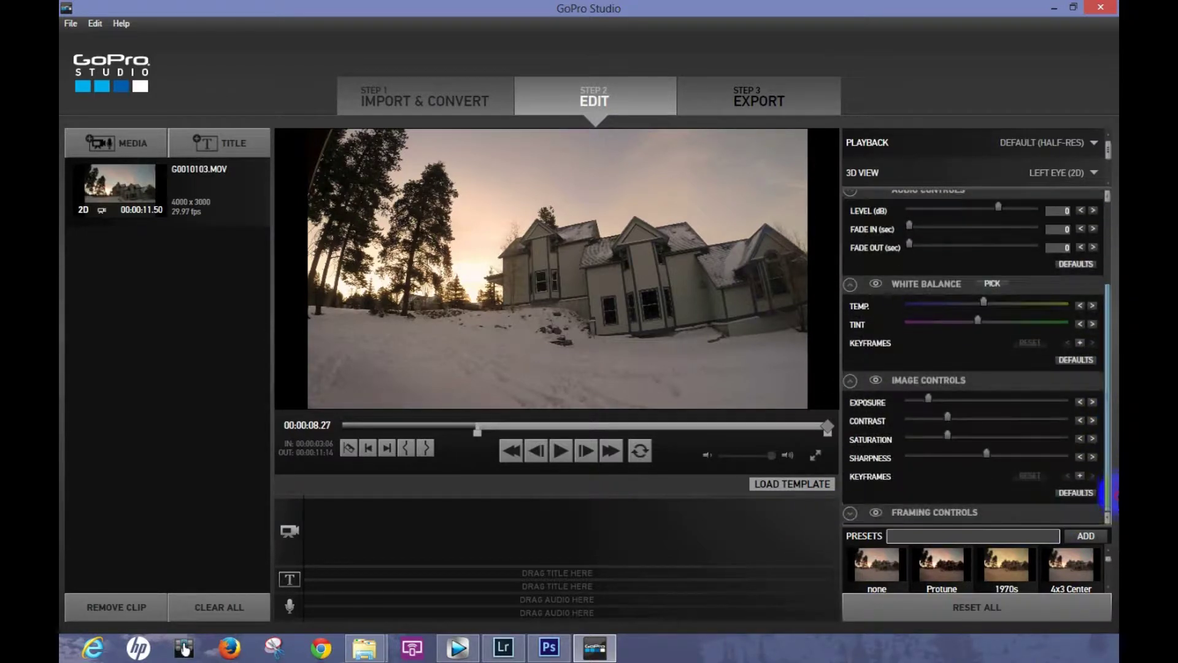
pyautogui.moveTo(928, 400); pyautogui.dragTo(948, 435)
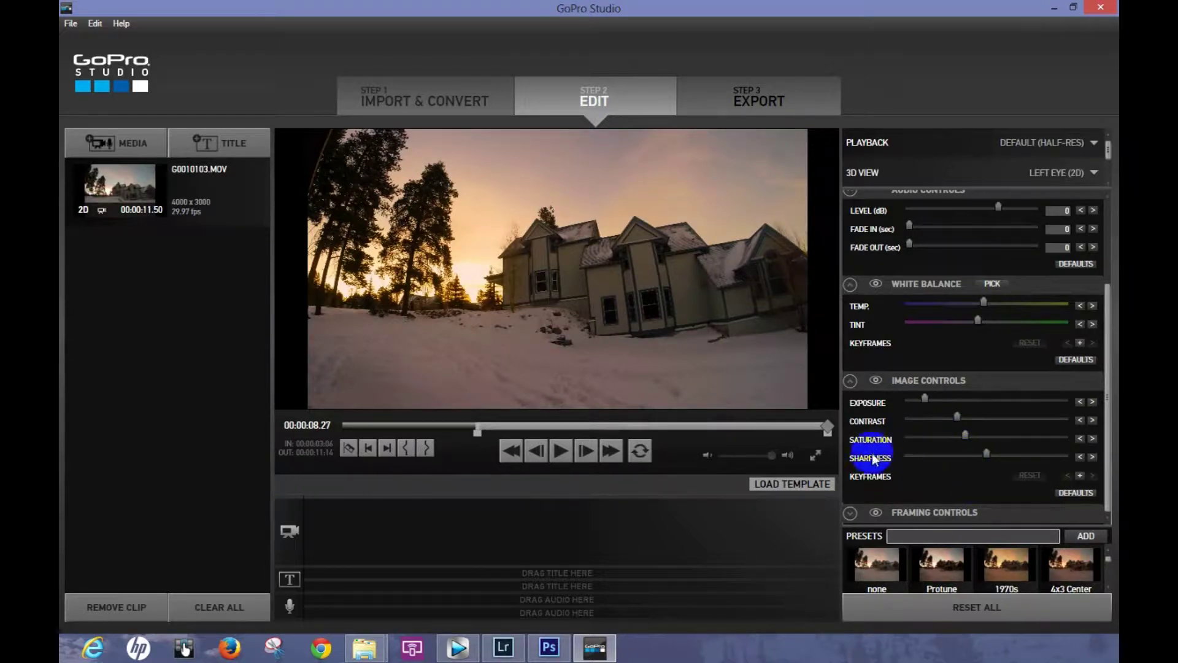
pyautogui.moveTo(990, 452); pyautogui.dragTo(1013, 457)
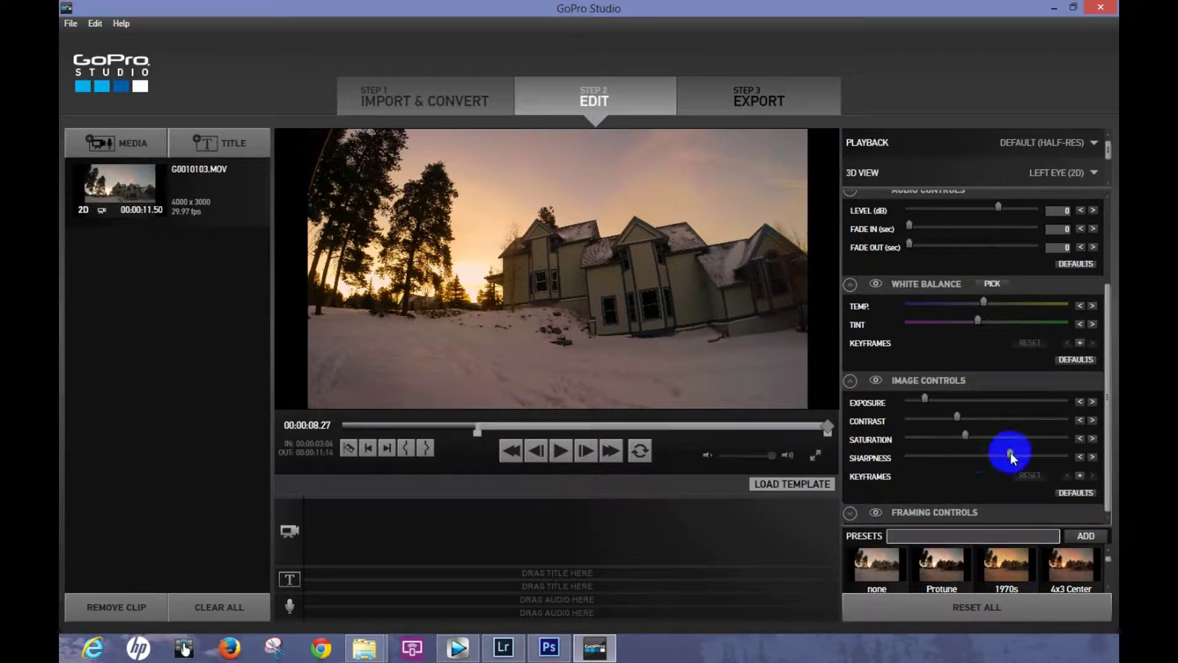
pyautogui.moveTo(1007, 457); pyautogui.dragTo(1000, 458)
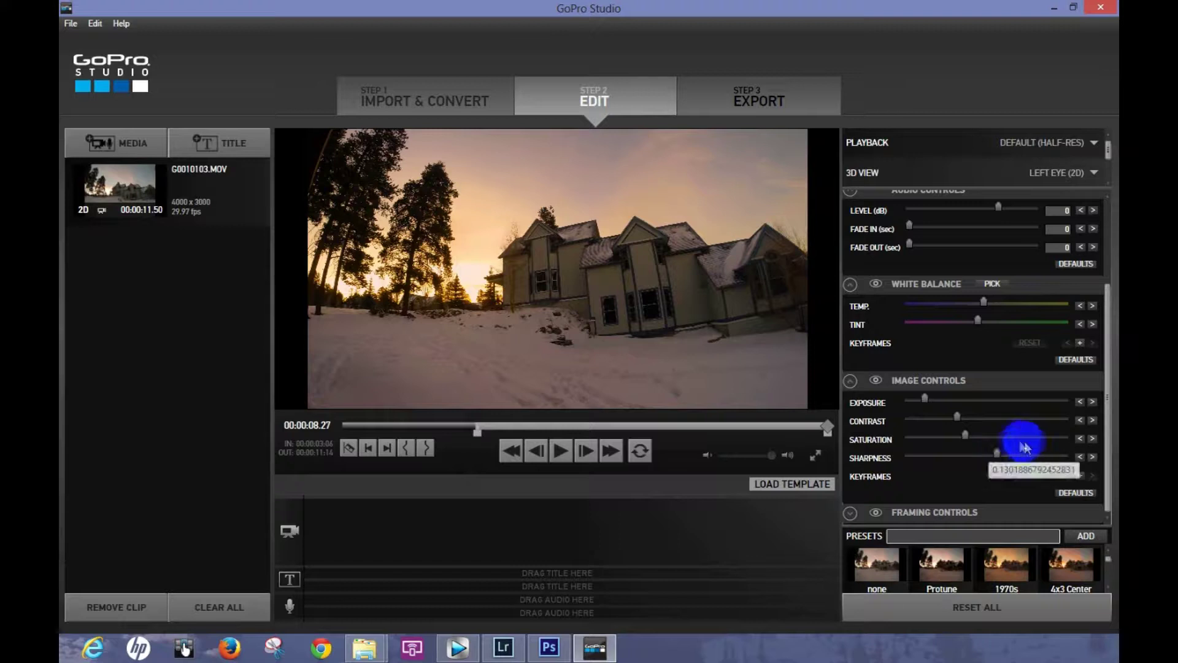
pyautogui.moveTo(1001, 429)
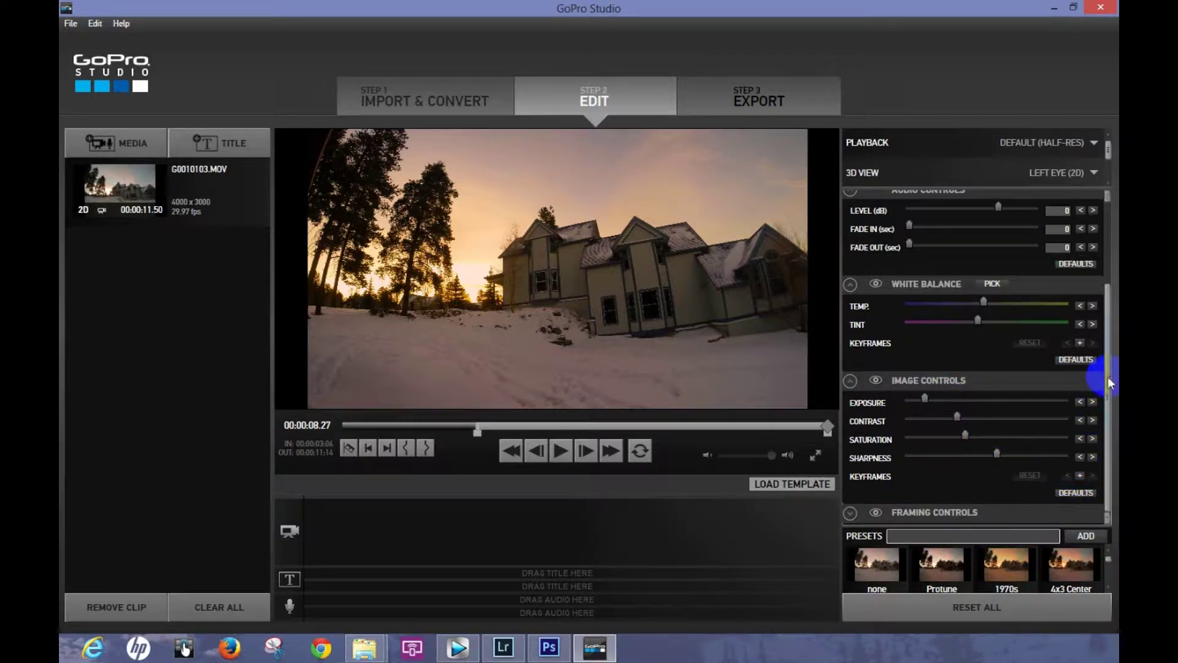
# Step: Expand the framing controls, zoom in modestly on the house and shift the picture slightly left and down
pyautogui.click(851, 517)
pyautogui.moveTo(1108, 384); pyautogui.dragTo(1117, 464)
pyautogui.moveTo(923, 368); pyautogui.dragTo(927, 372)
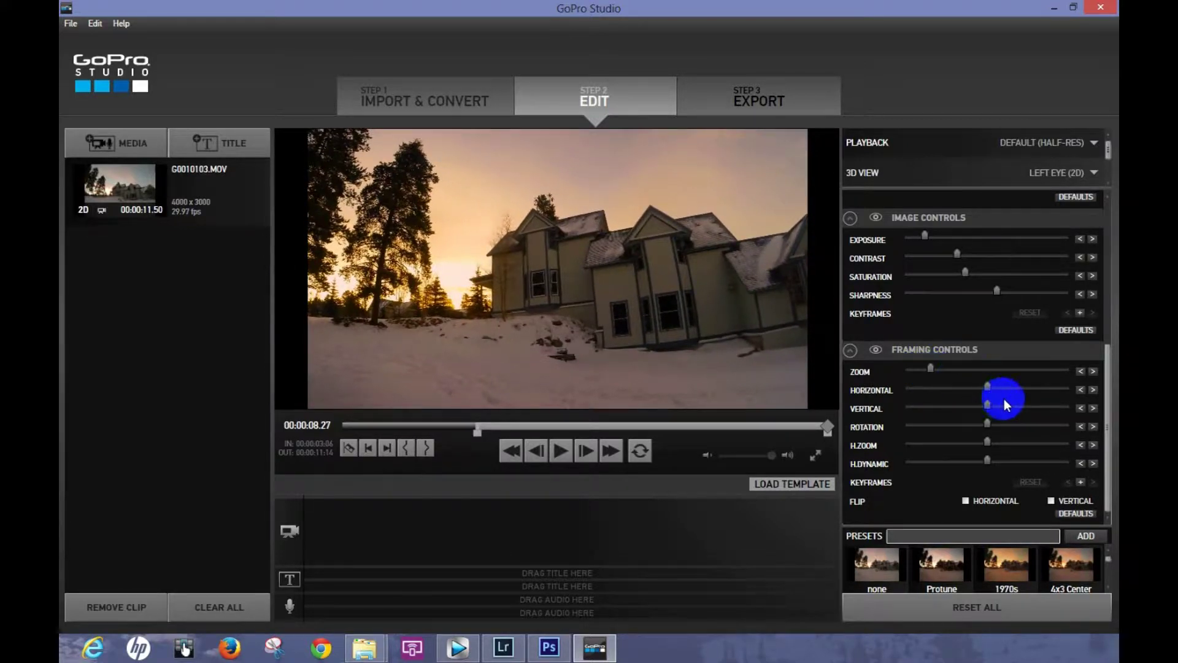
pyautogui.moveTo(988, 388); pyautogui.dragTo(979, 391)
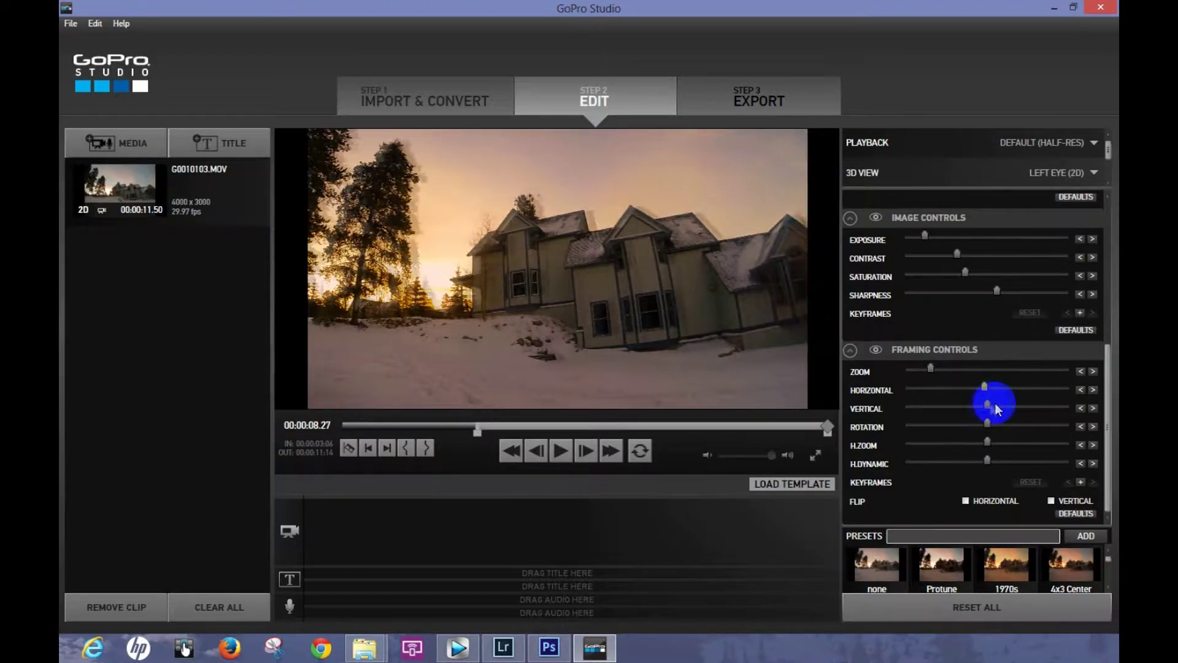
pyautogui.moveTo(986, 404); pyautogui.dragTo(999, 405)
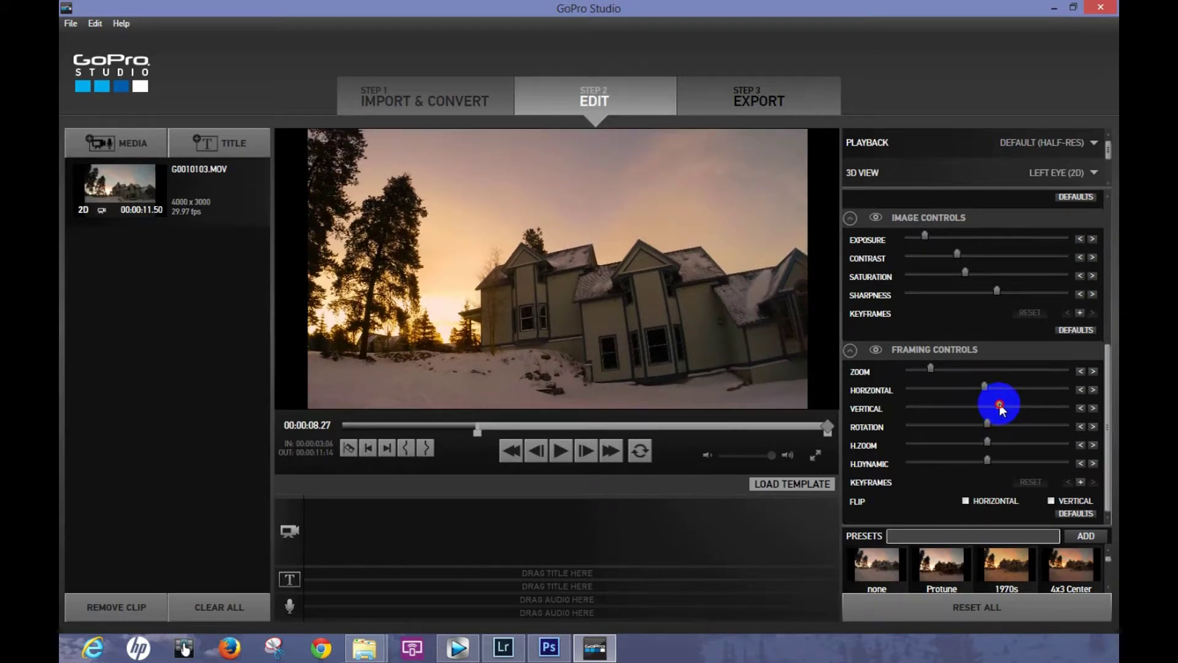
pyautogui.moveTo(931, 369); pyautogui.dragTo(928, 370)
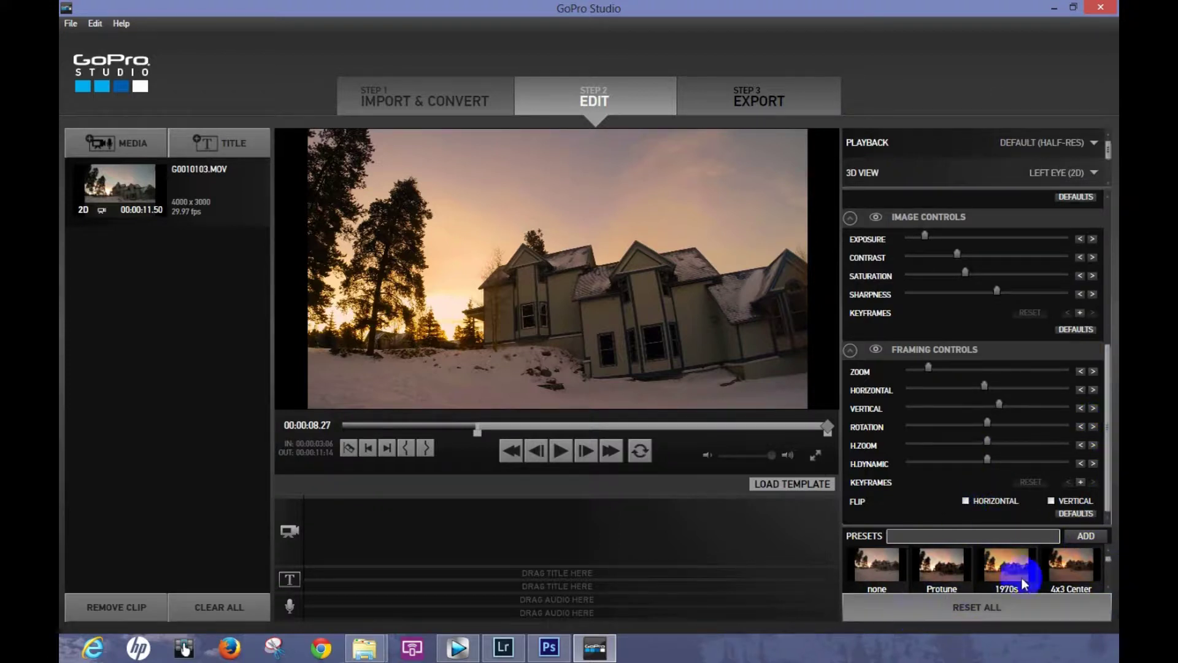
# Step: Apply the 1970s preset to the clip
pyautogui.click(1108, 585)
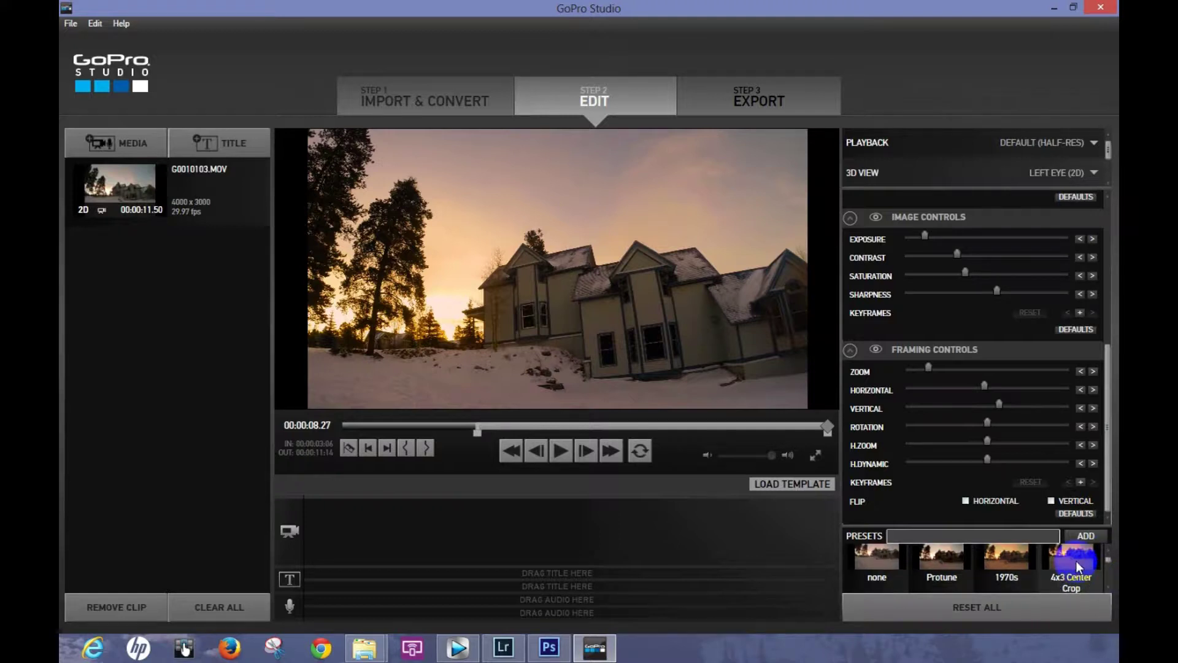
pyautogui.click(1009, 553)
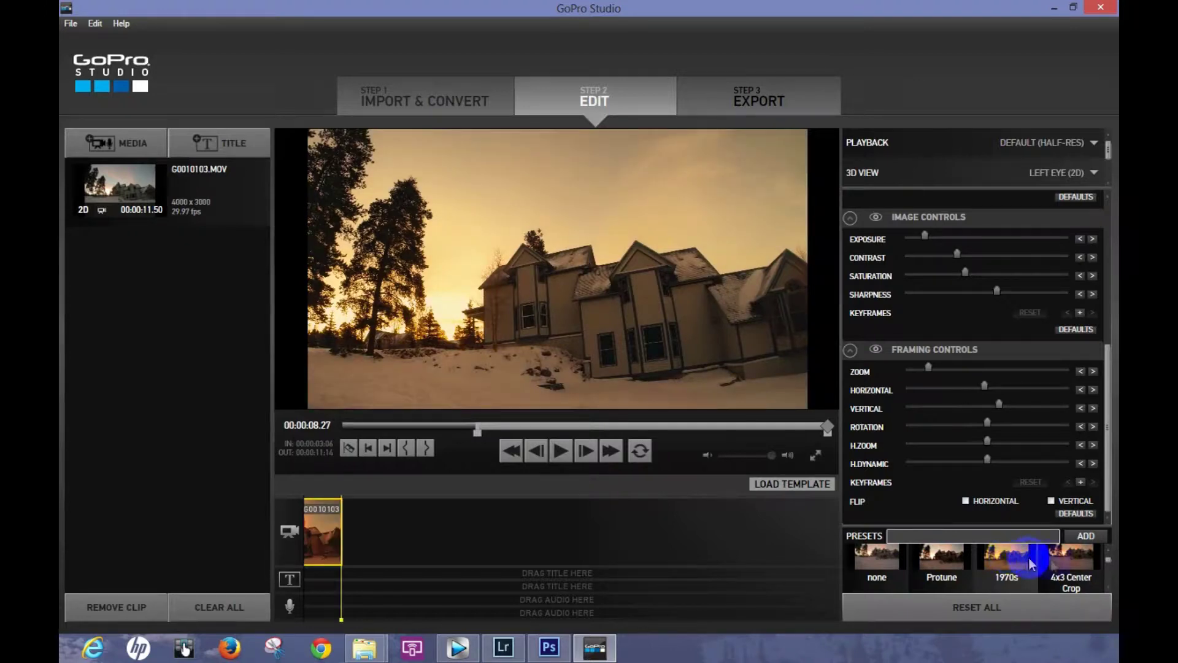
# Step: Try the 4x3 Center Crop preset on the clip, and clear its styling with the none preset
pyautogui.click(1076, 565)
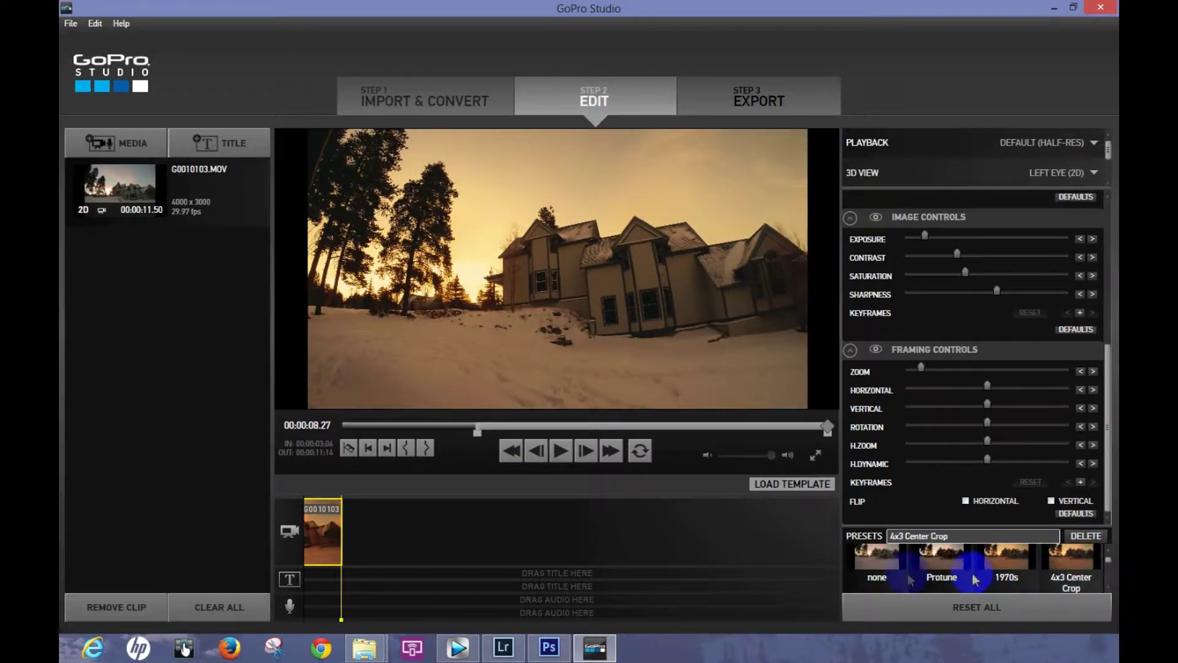
pyautogui.click(888, 567)
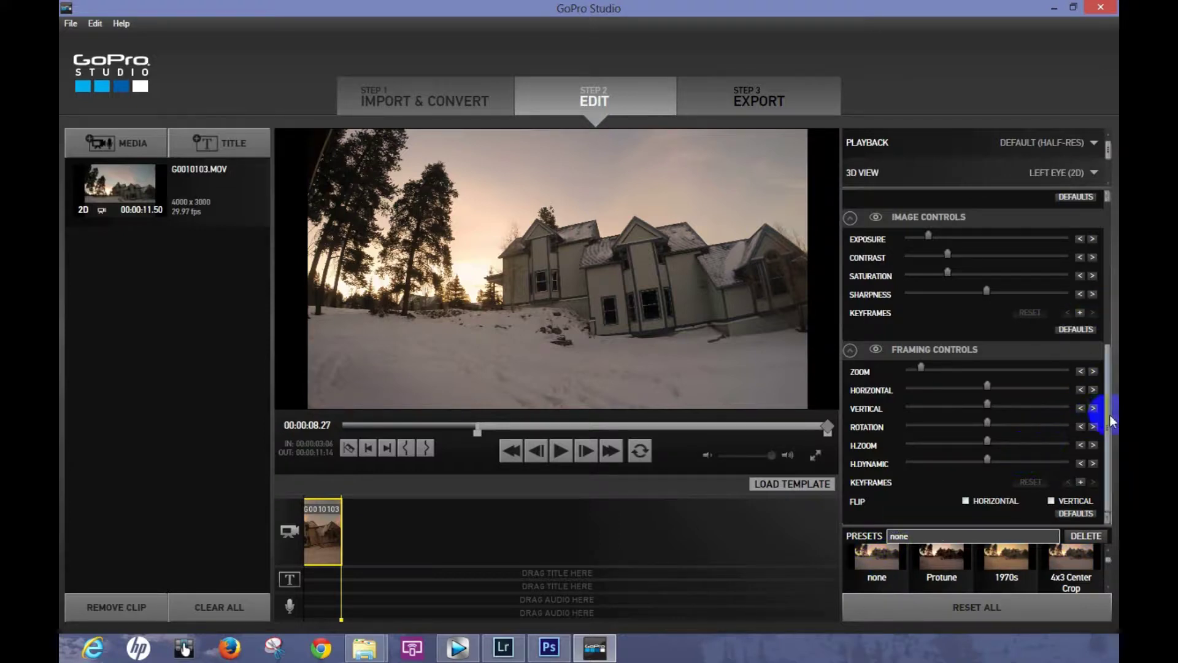
# Step: Raise the clip's saturation and contrast, lower its exposure slightly, and preview the graded playback
pyautogui.moveTo(1108, 418); pyautogui.dragTo(1103, 367)
pyautogui.moveTo(946, 382); pyautogui.dragTo(969, 383)
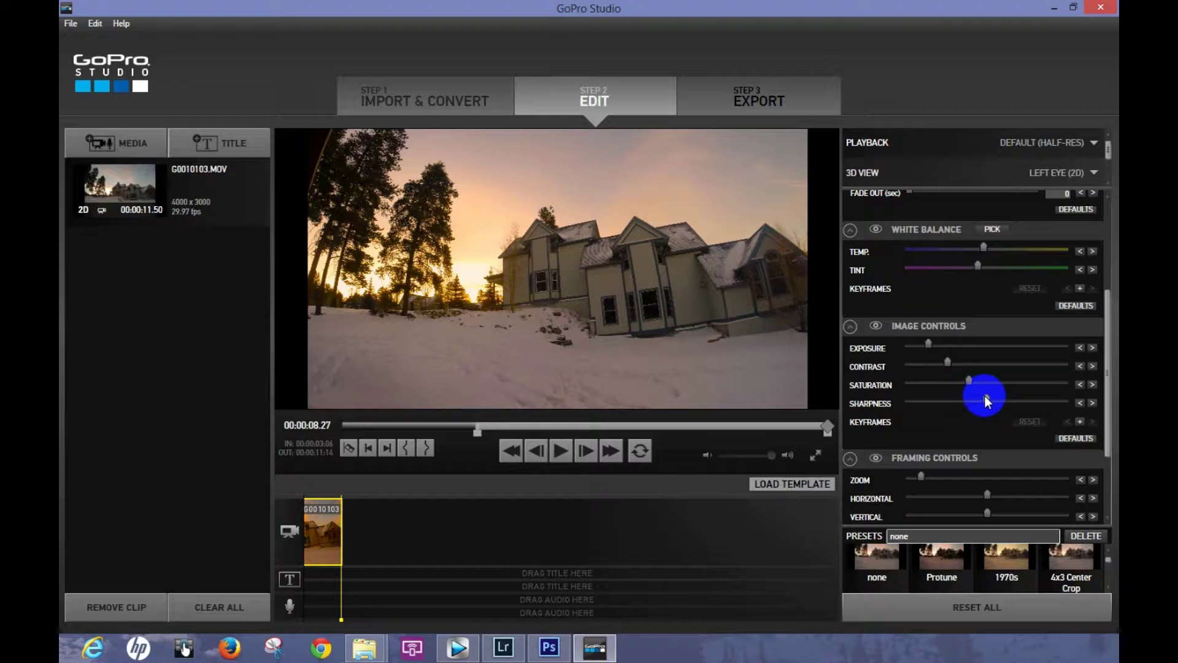
pyautogui.click(948, 364)
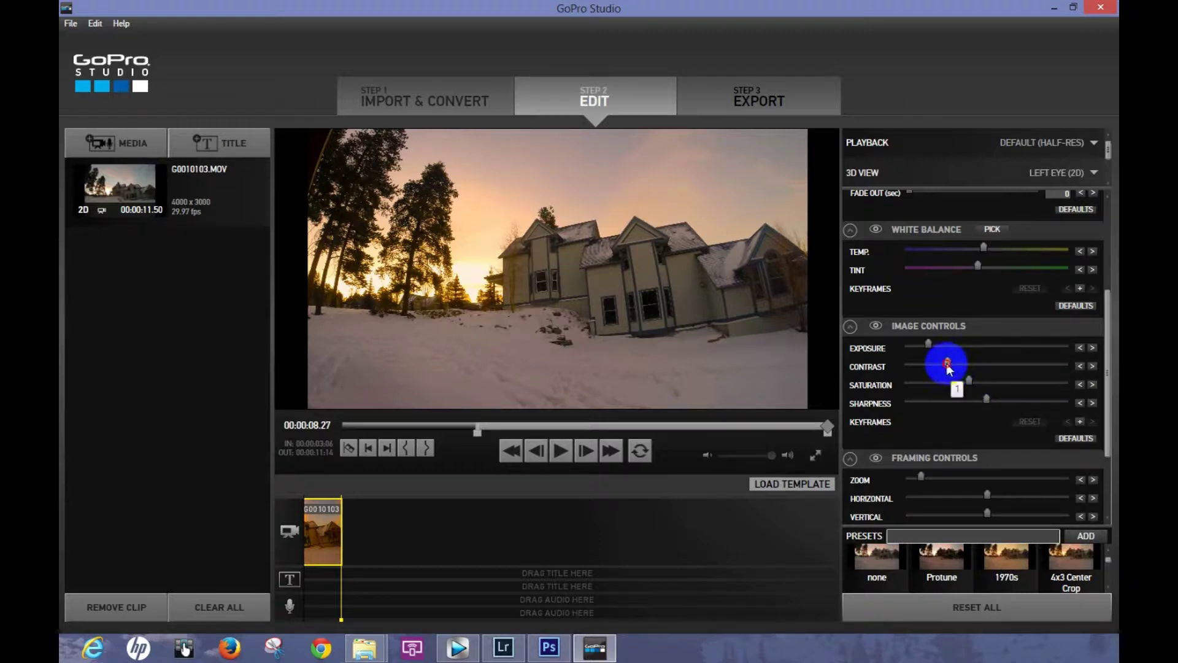
pyautogui.moveTo(952, 368); pyautogui.dragTo(959, 370)
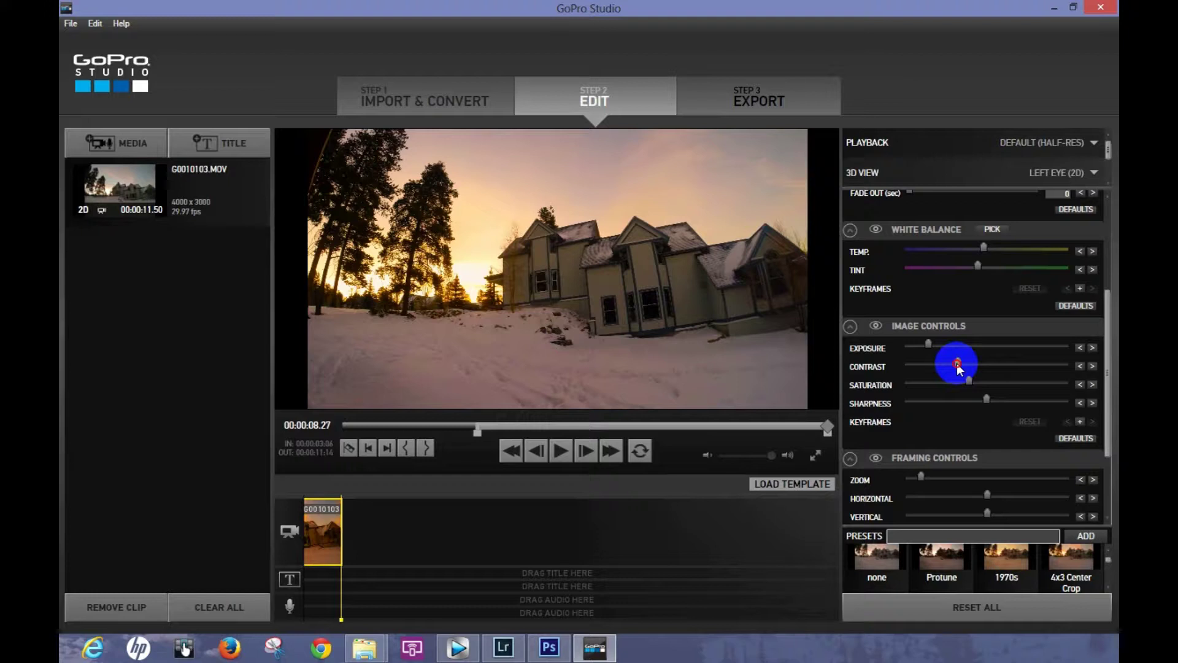
pyautogui.moveTo(956, 363); pyautogui.dragTo(955, 365)
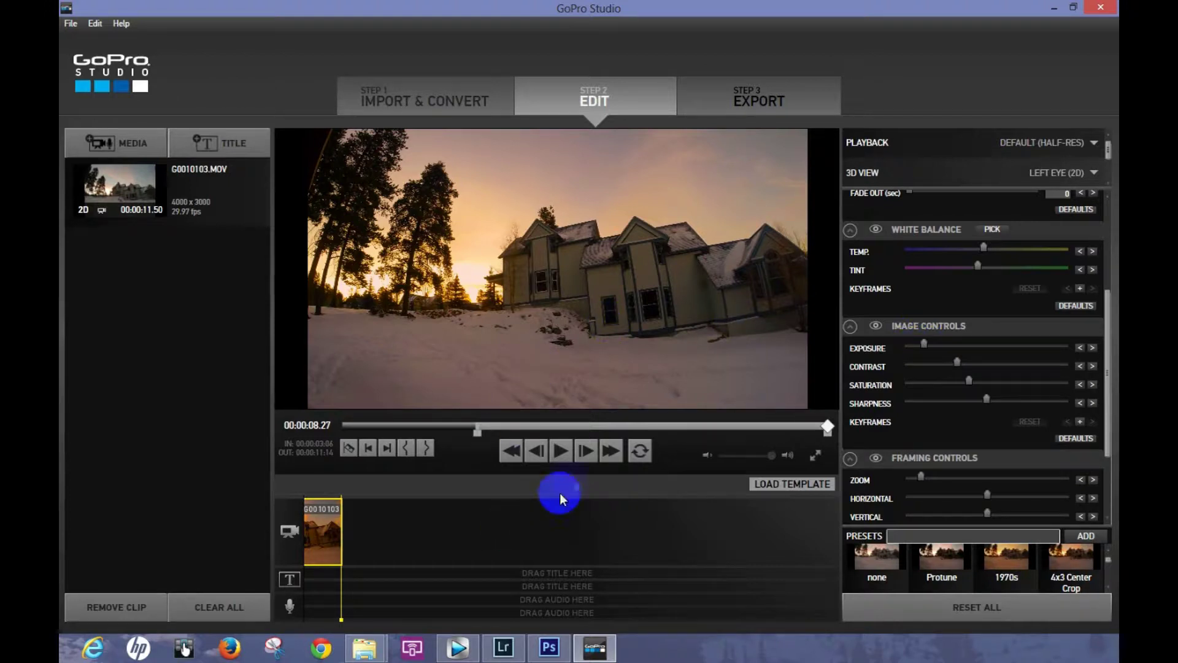
pyautogui.click(562, 452)
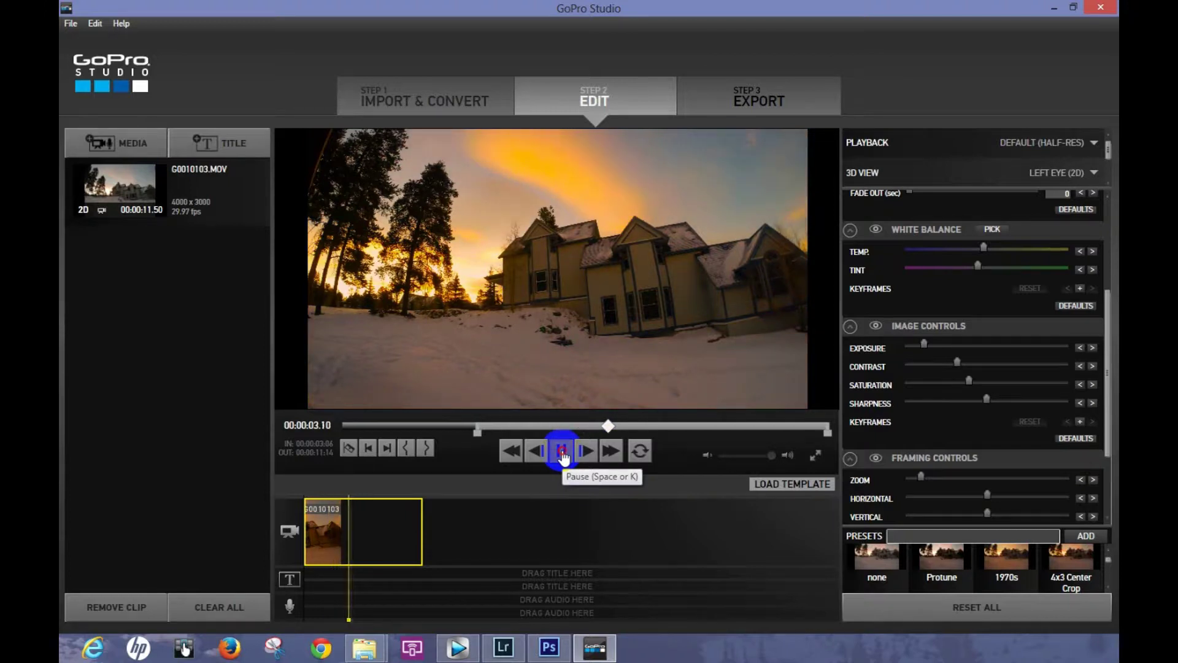
pyautogui.click(562, 452)
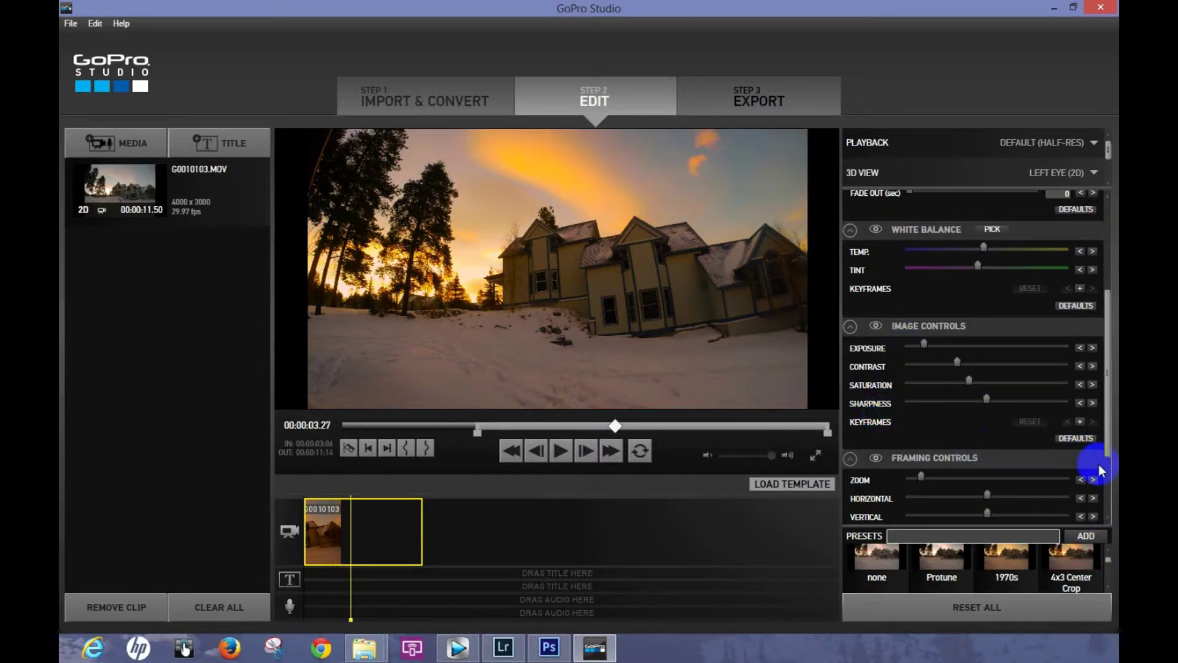
# Step: Reset the image controls to their defaults and play back part of the clip to check it
pyautogui.click(1078, 438)
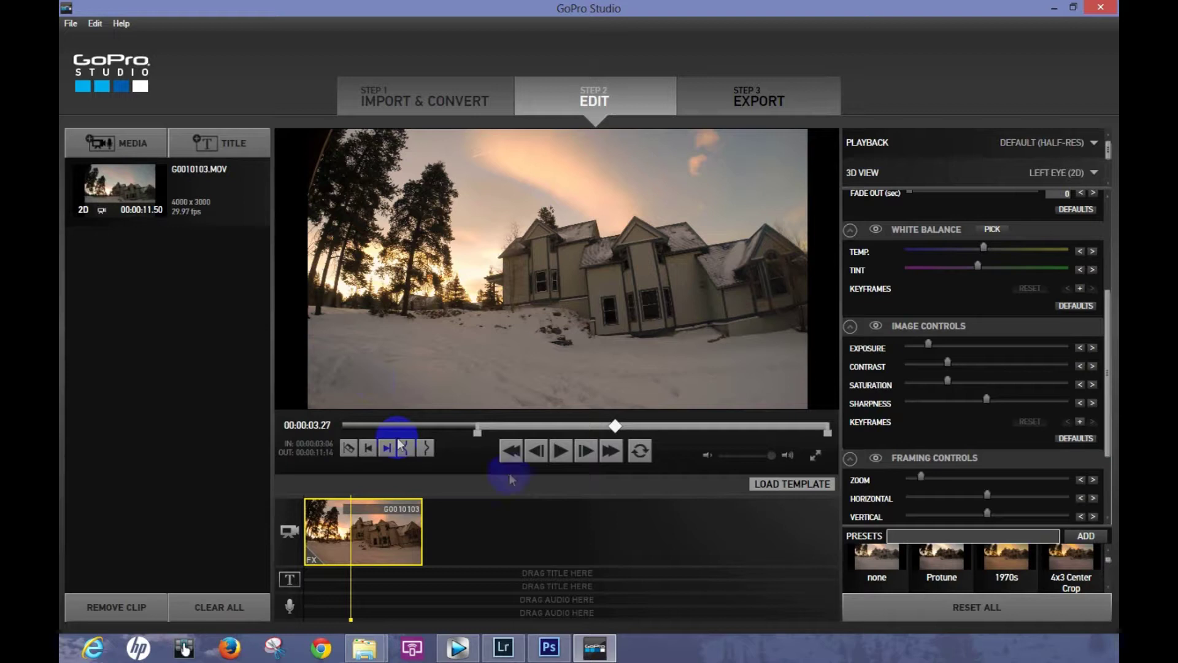
pyautogui.moveTo(342, 617); pyautogui.dragTo(303, 624)
pyautogui.click(560, 452)
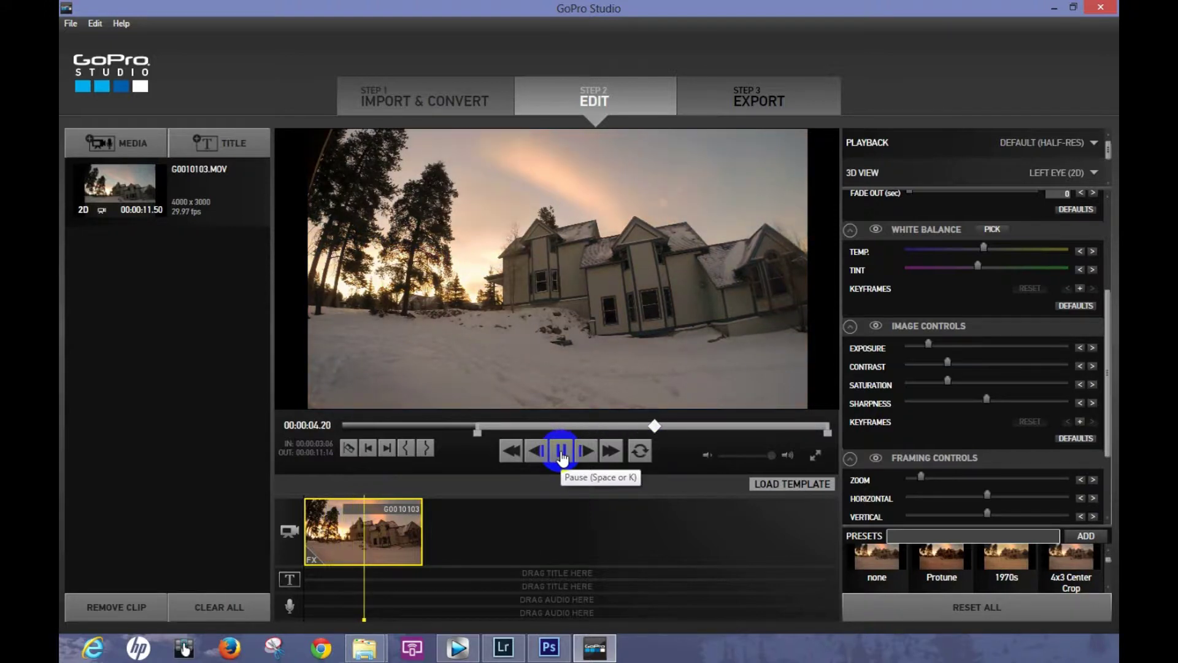
pyautogui.click(560, 454)
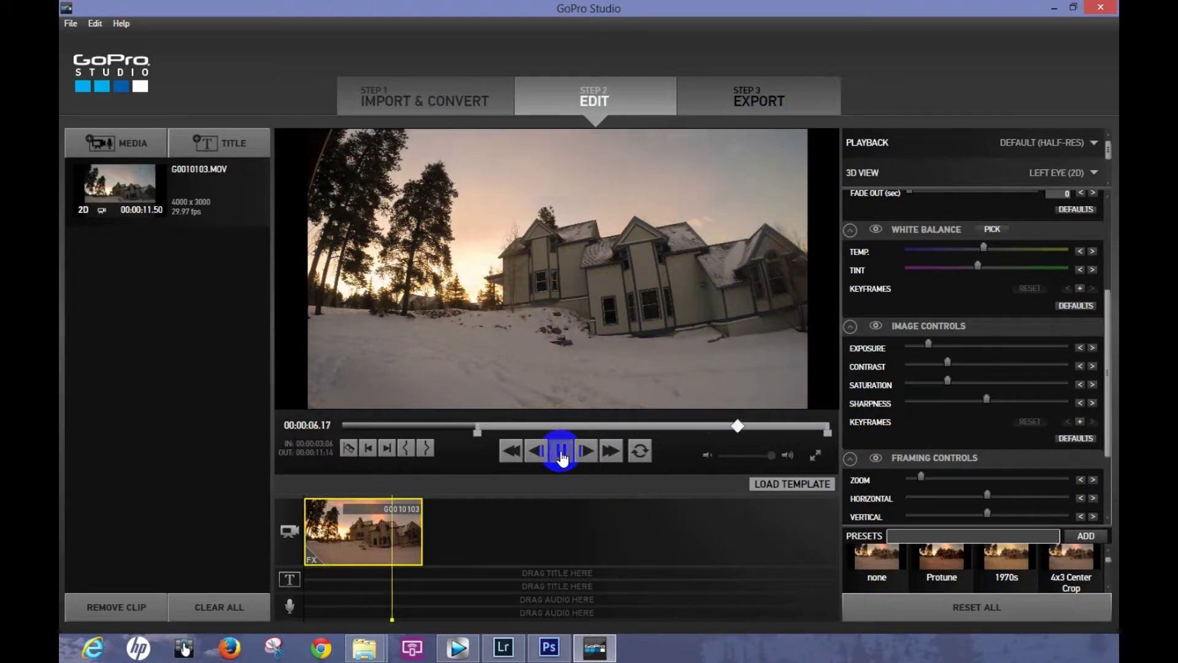
pyautogui.click(802, 465)
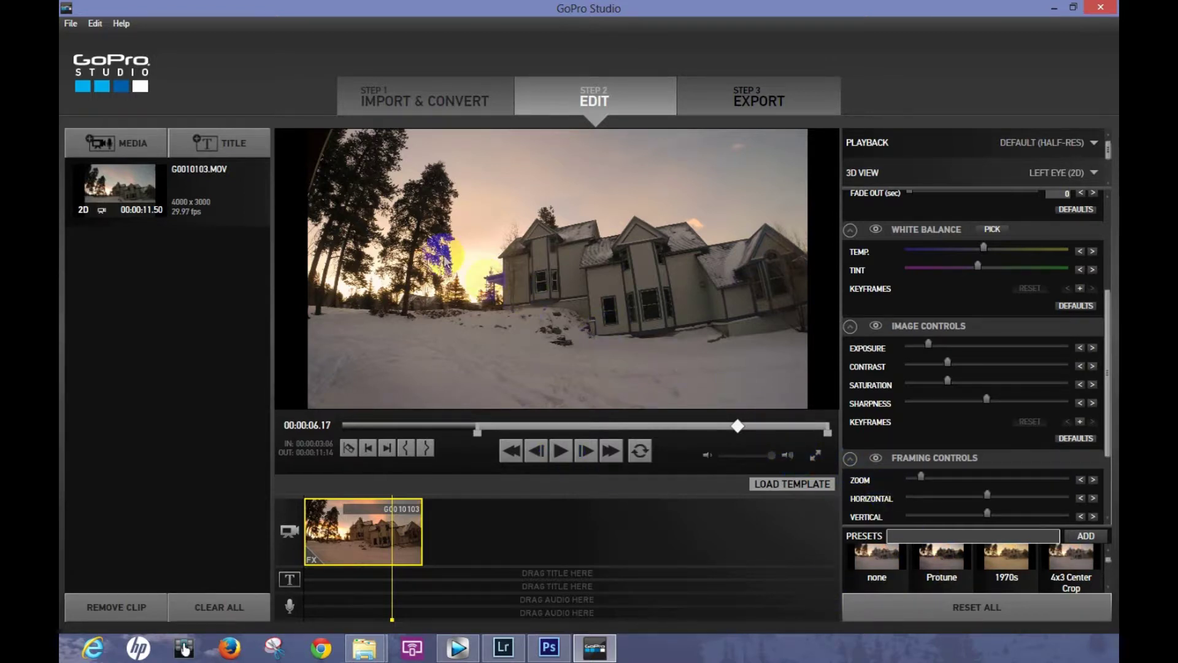
# Step: Start exporting the video with the HD 1080p setting
pyautogui.click(735, 97)
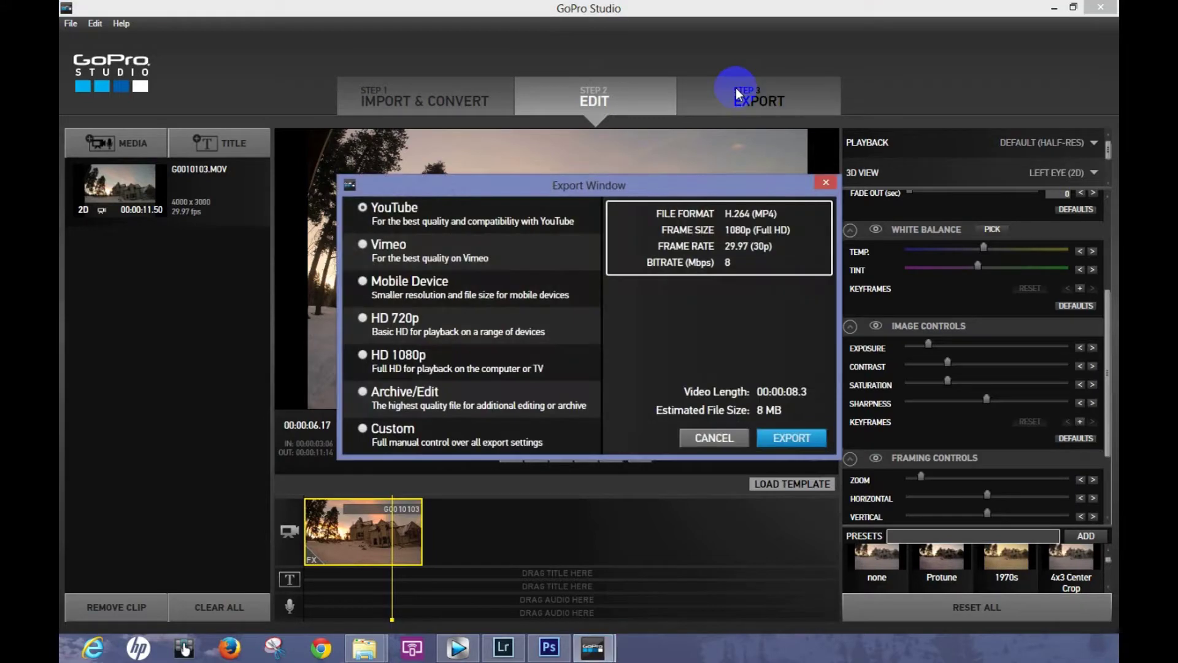
pyautogui.click(362, 356)
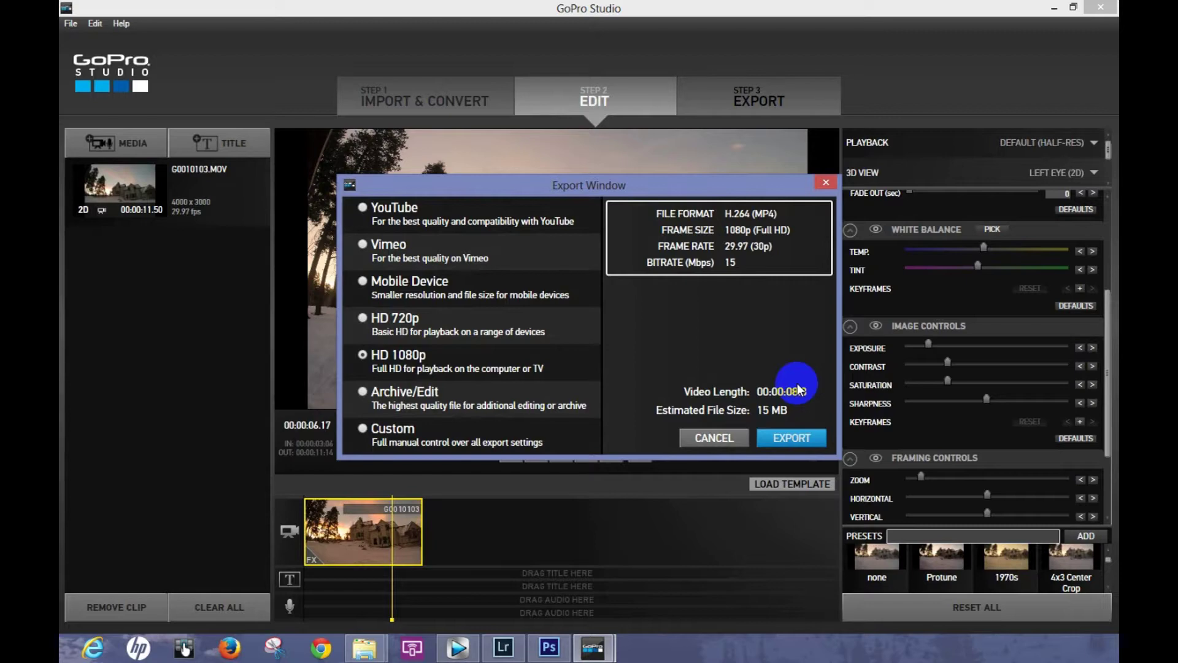
pyautogui.click(807, 437)
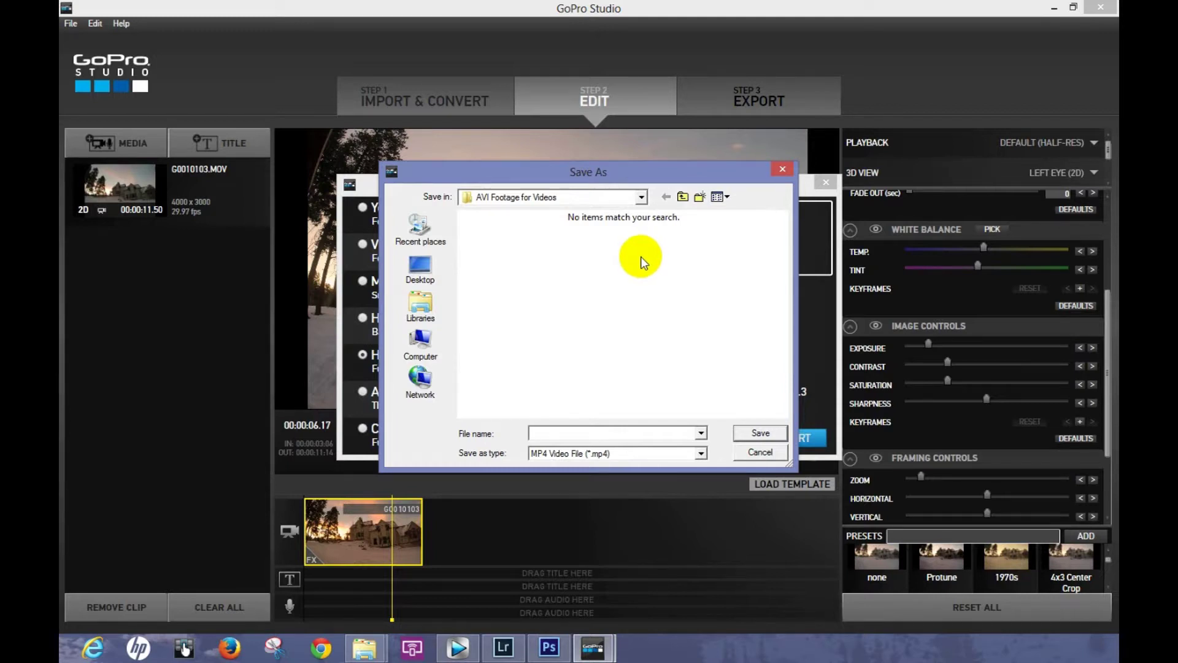
# Step: Save the exported MP4 as Sunrise in the Timelapse 2013 folder on the Desktop
pyautogui.click(414, 276)
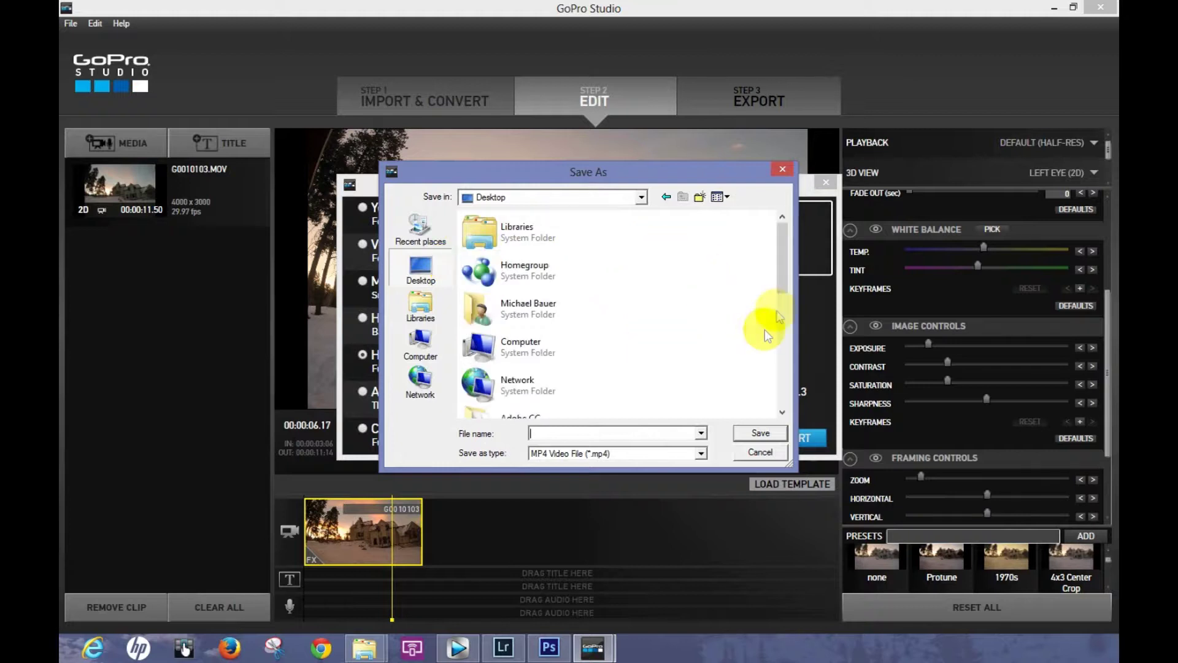
pyautogui.moveTo(781, 264); pyautogui.dragTo(791, 380)
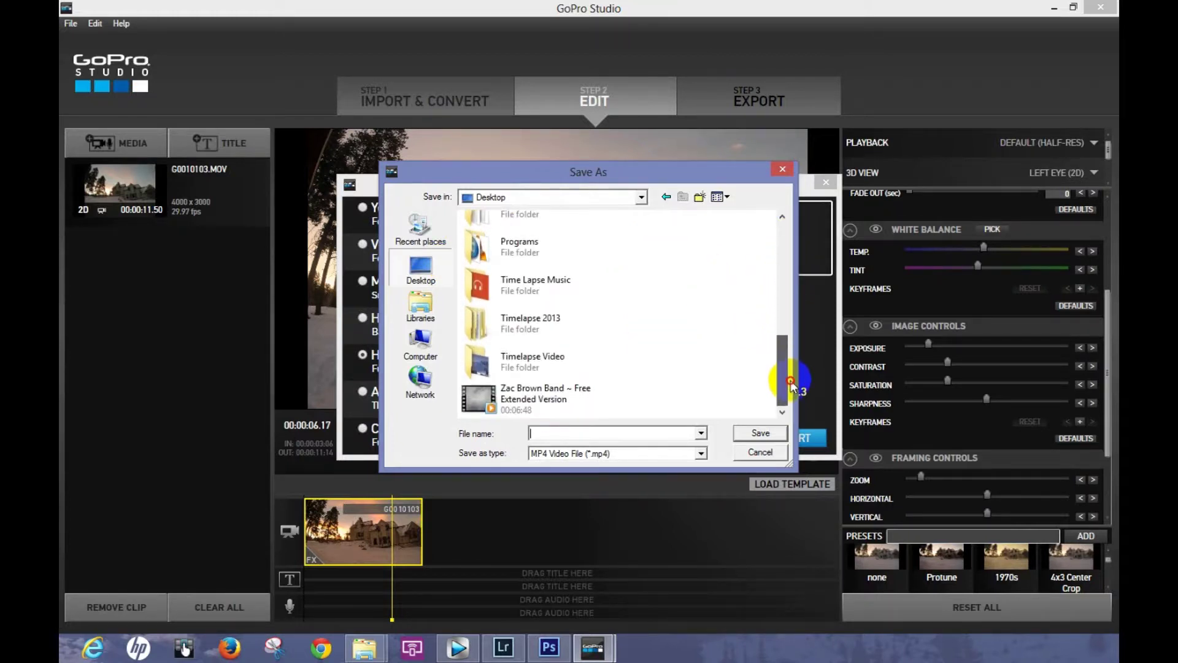
pyautogui.doubleClick(488, 334)
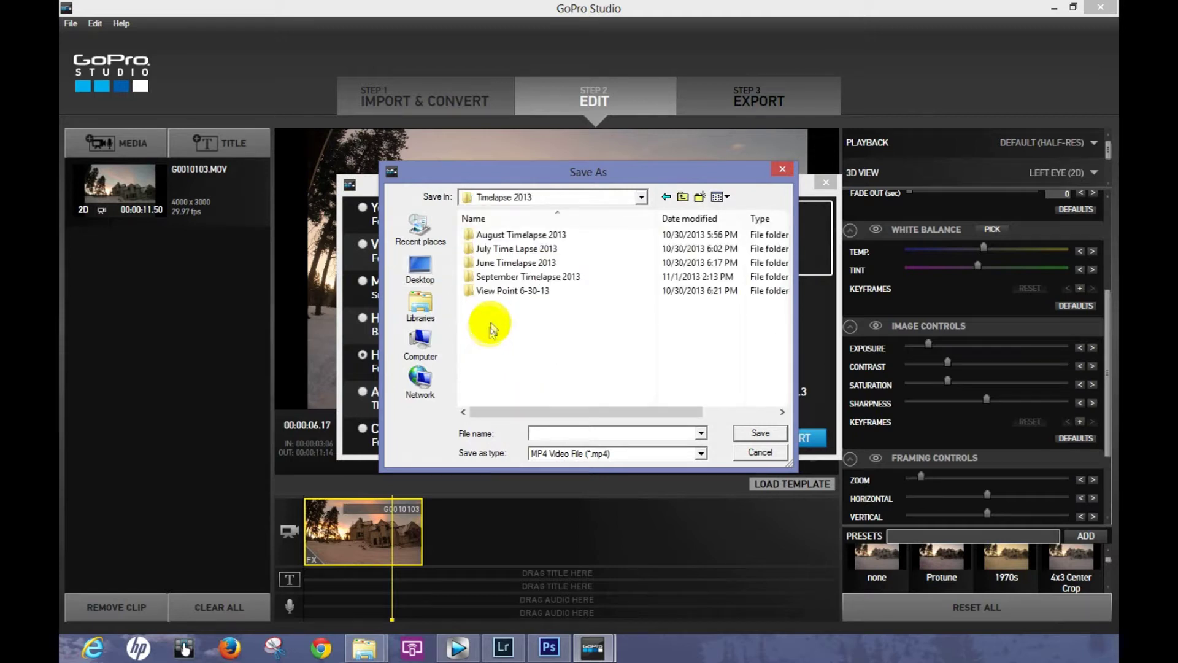
pyautogui.click(545, 436)
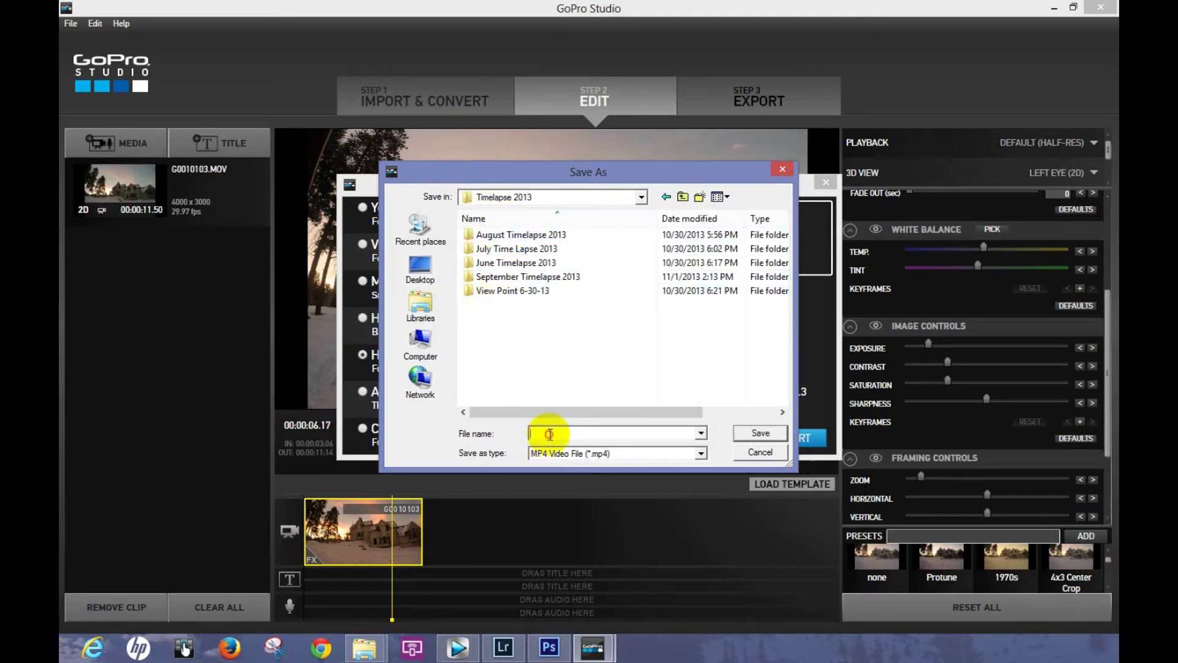
pyautogui.write('Sunrise')
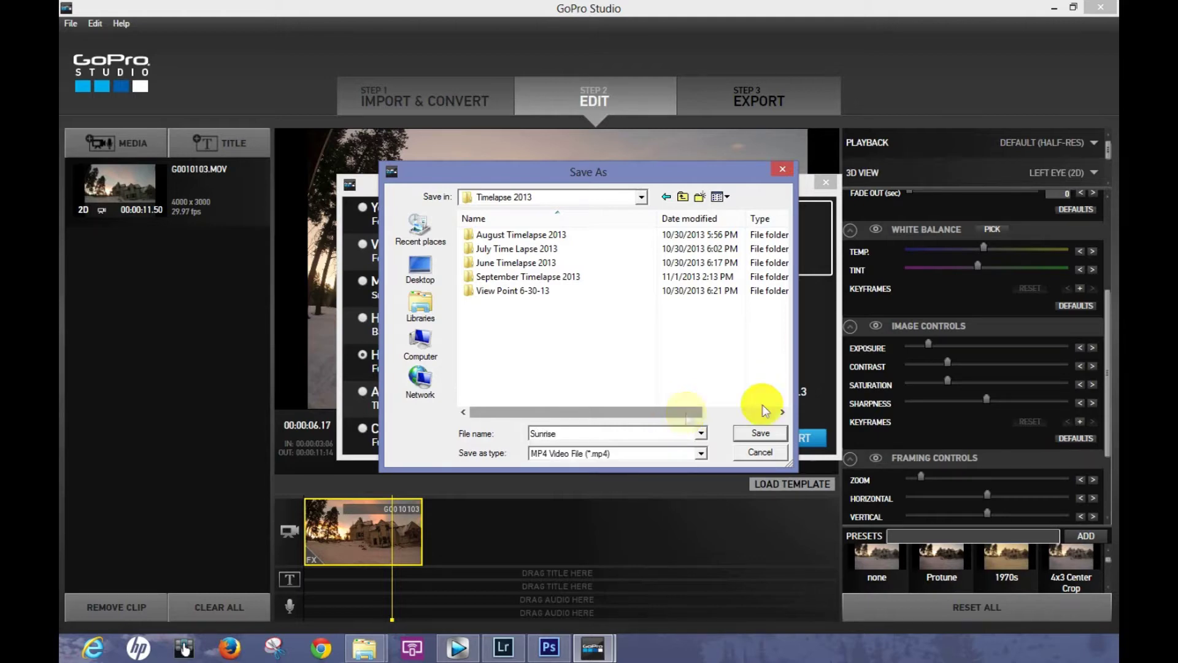
pyautogui.click(761, 433)
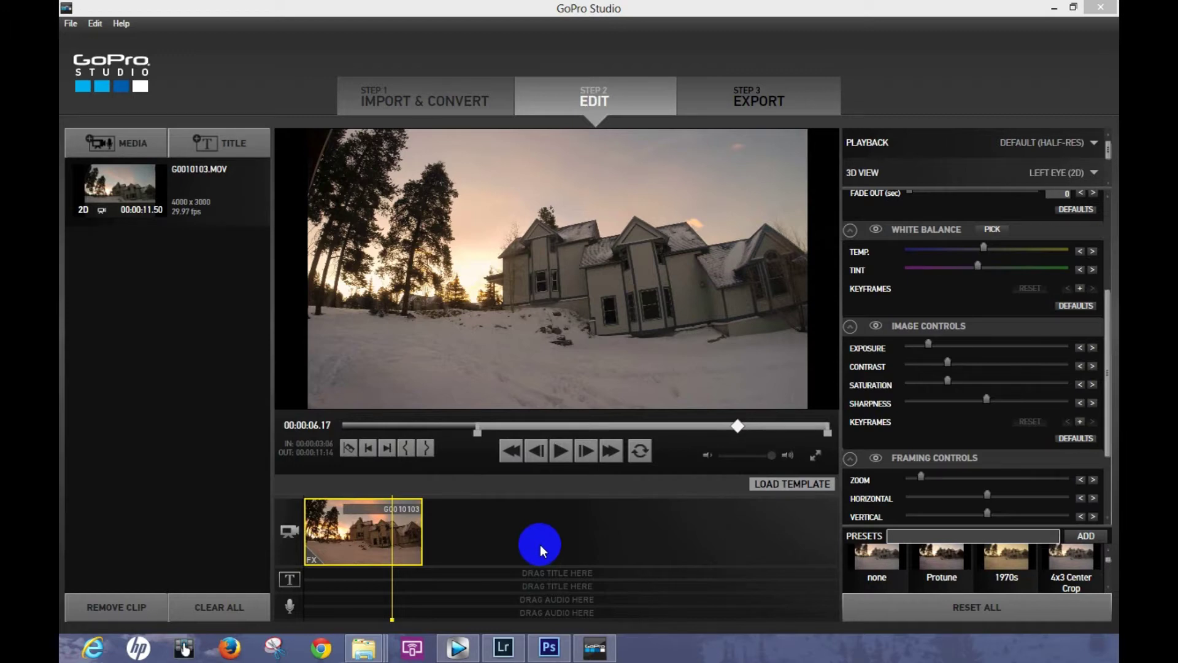
# Step: Switch to File Explorer, play the exported Sunrise video from the Timelapse 2013 folder, and close the media player
pyautogui.click(363, 647)
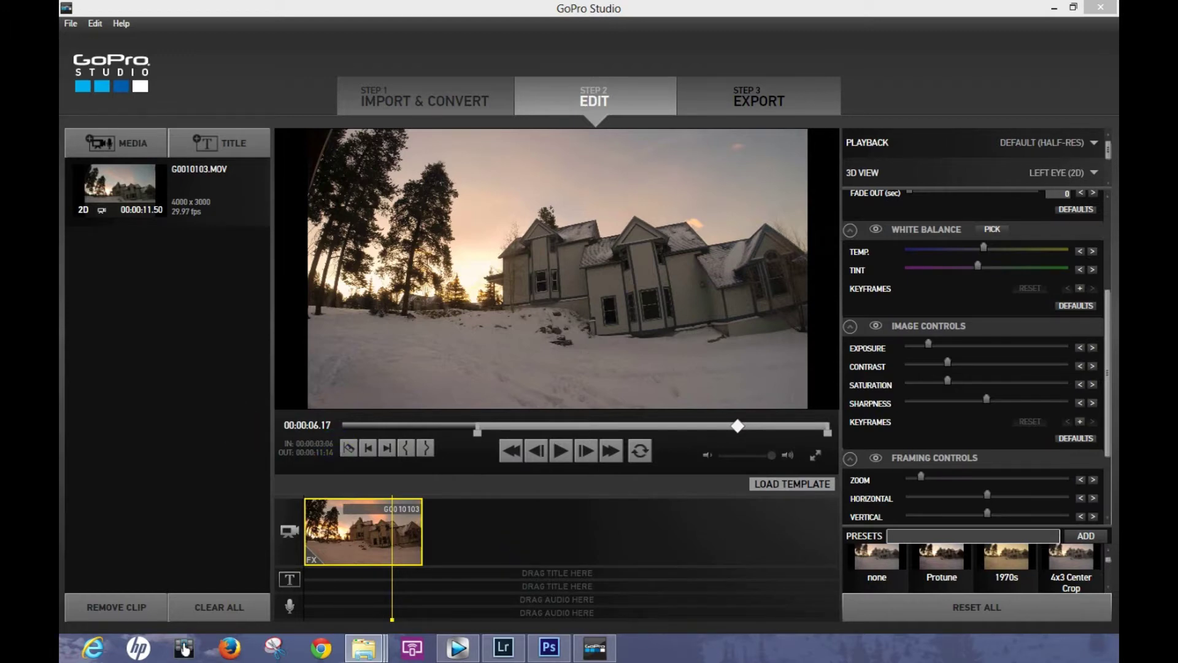
pyautogui.moveTo(540, 203); pyautogui.dragTo(567, 155)
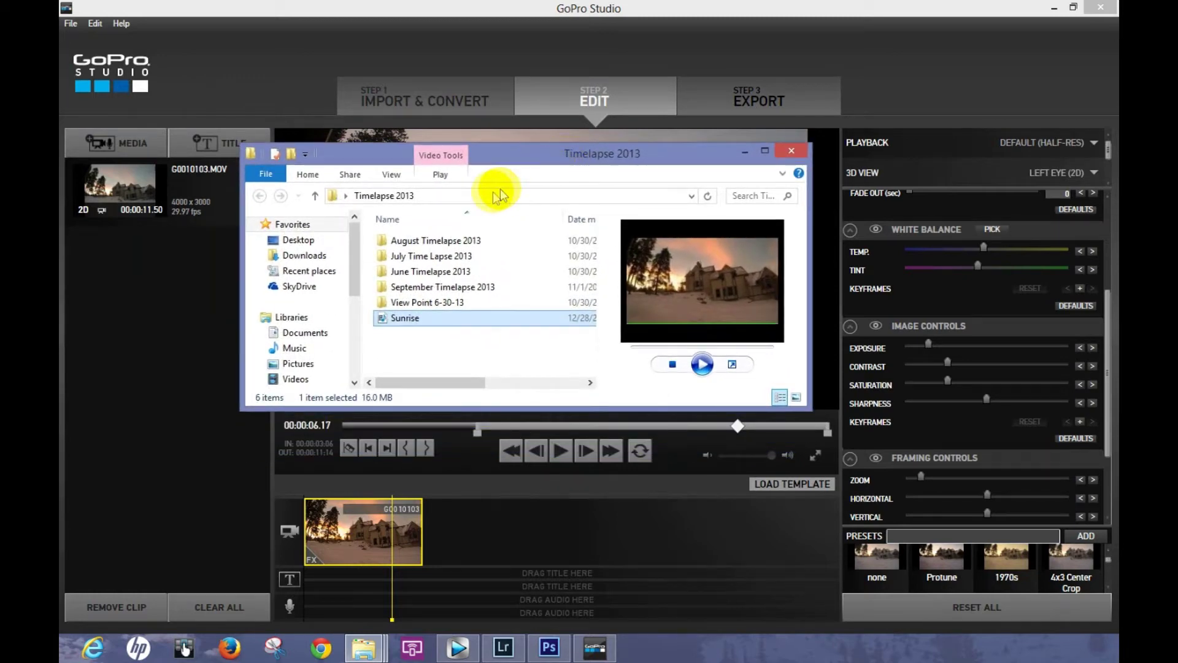
pyautogui.doubleClick(396, 317)
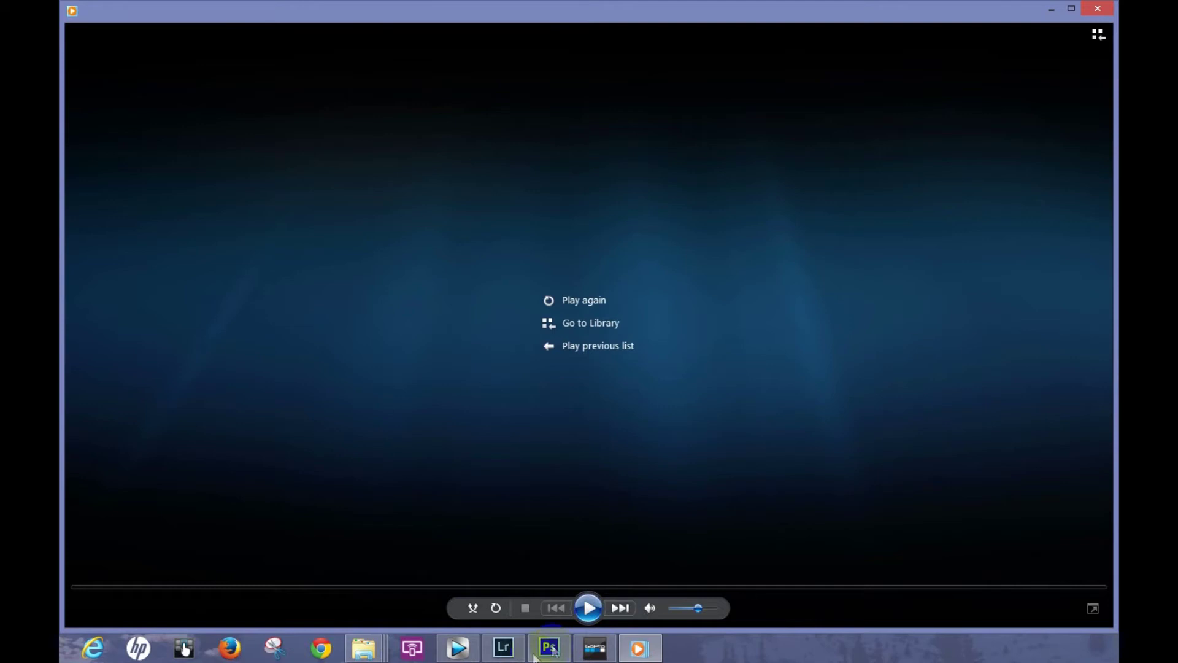
pyautogui.click(588, 606)
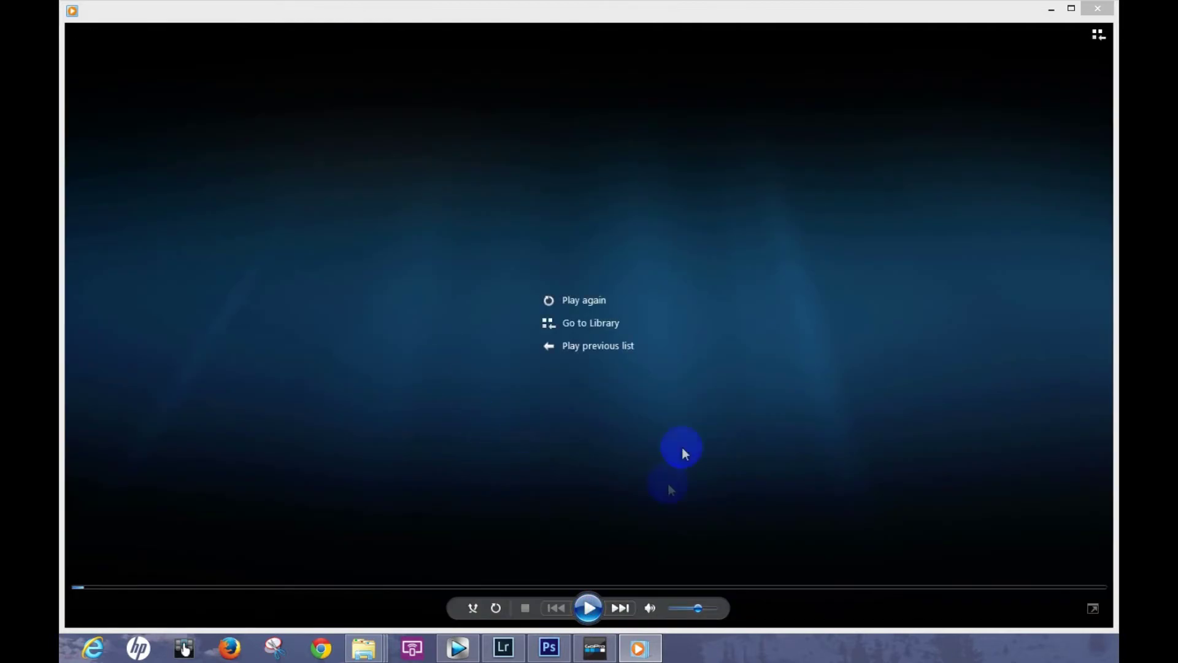
pyautogui.click(588, 608)
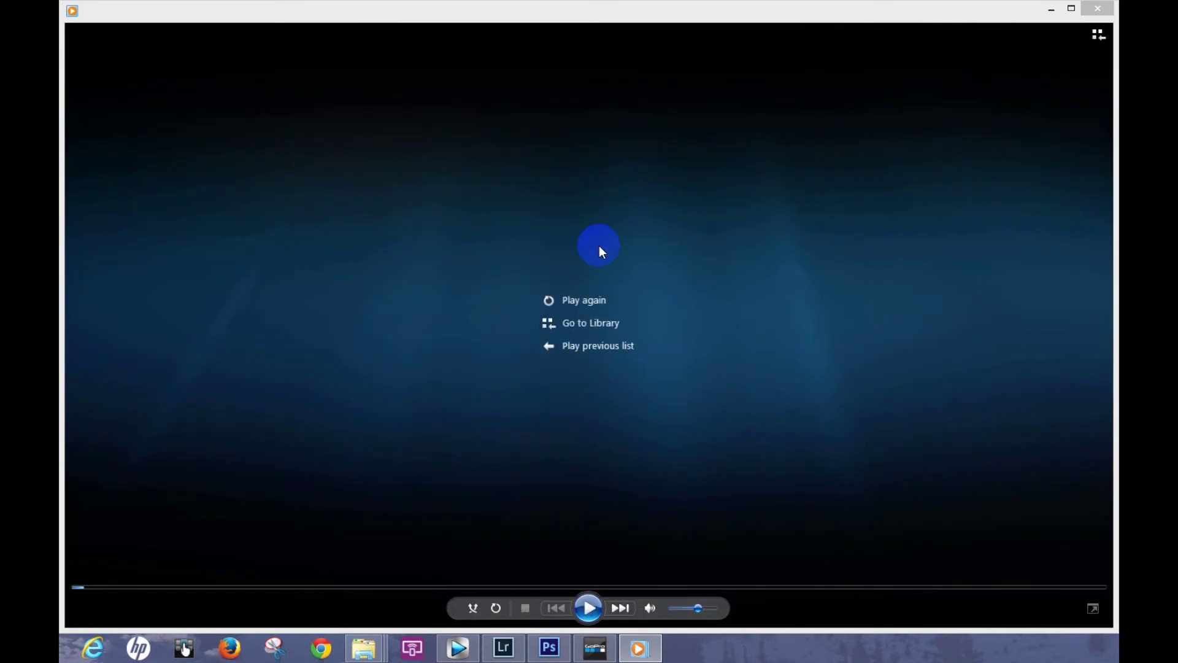
pyautogui.click(1098, 9)
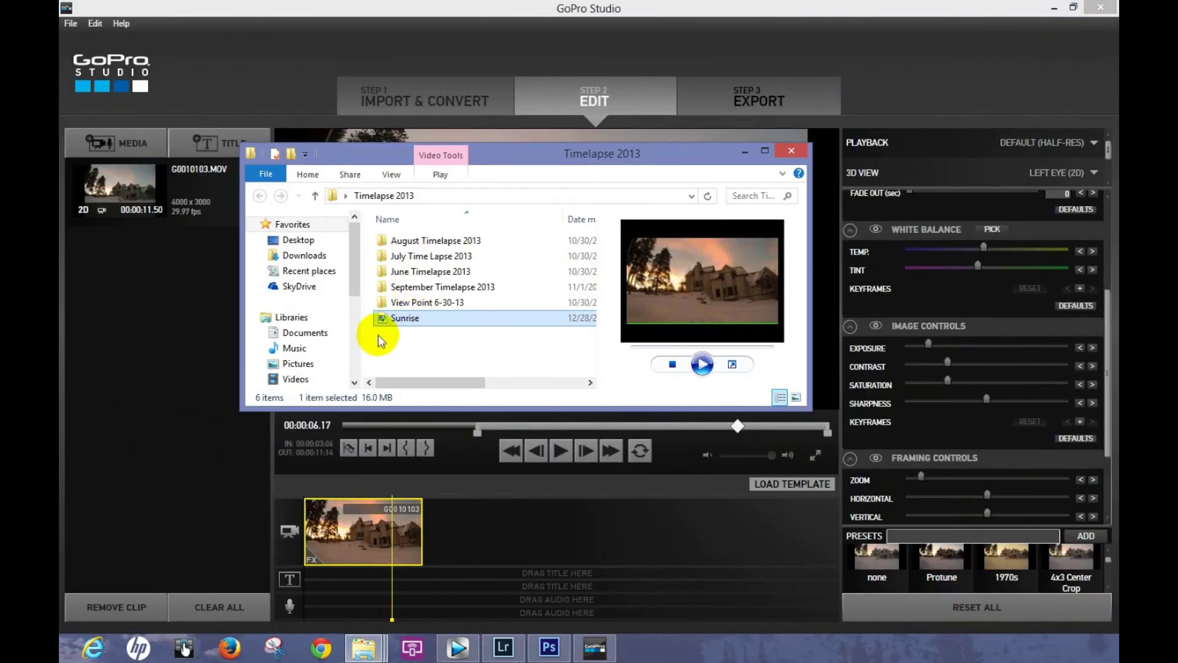